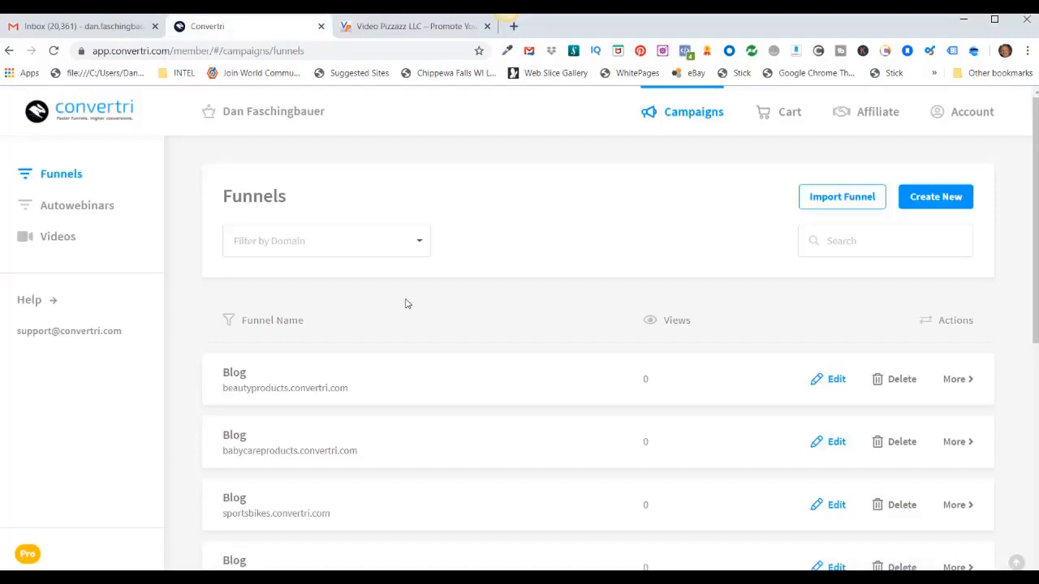
# Filter the funnels by the domain eauclairebusinesses.convertri.com and open the Eau Claire Business Free Video funnel
pyautogui.click(419, 243)
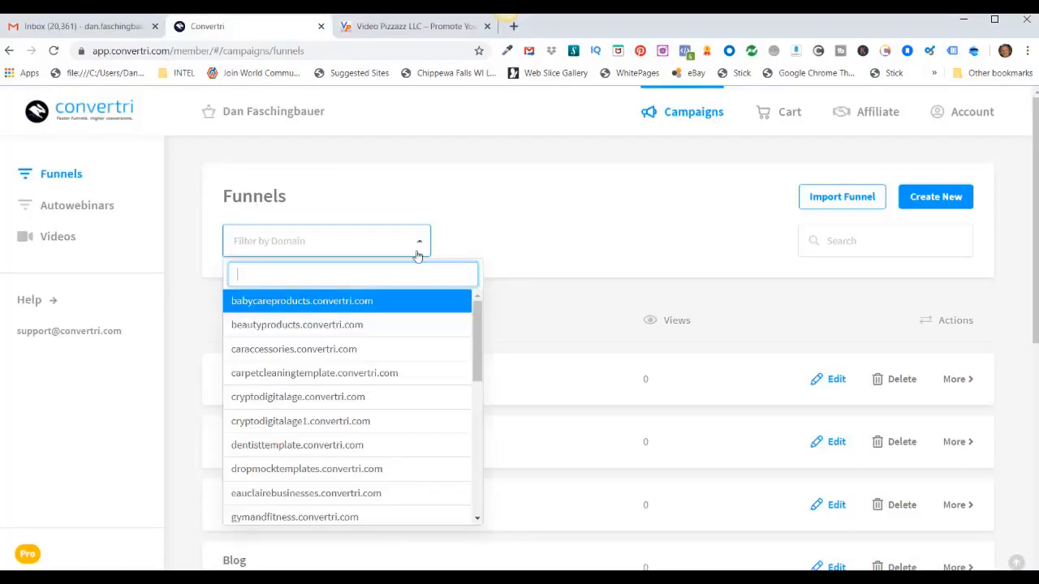
pyautogui.click(296, 495)
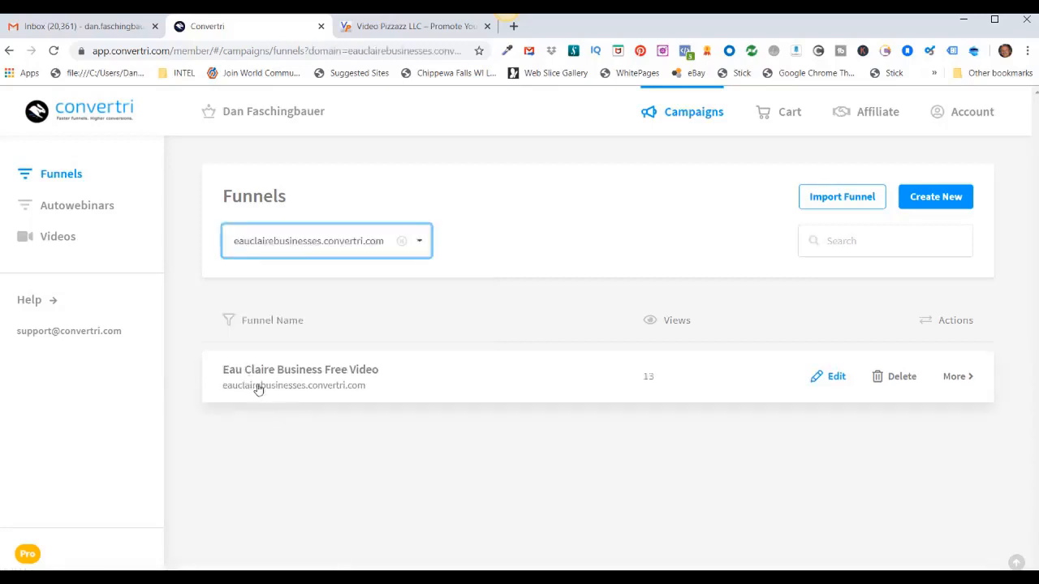
pyautogui.click(301, 376)
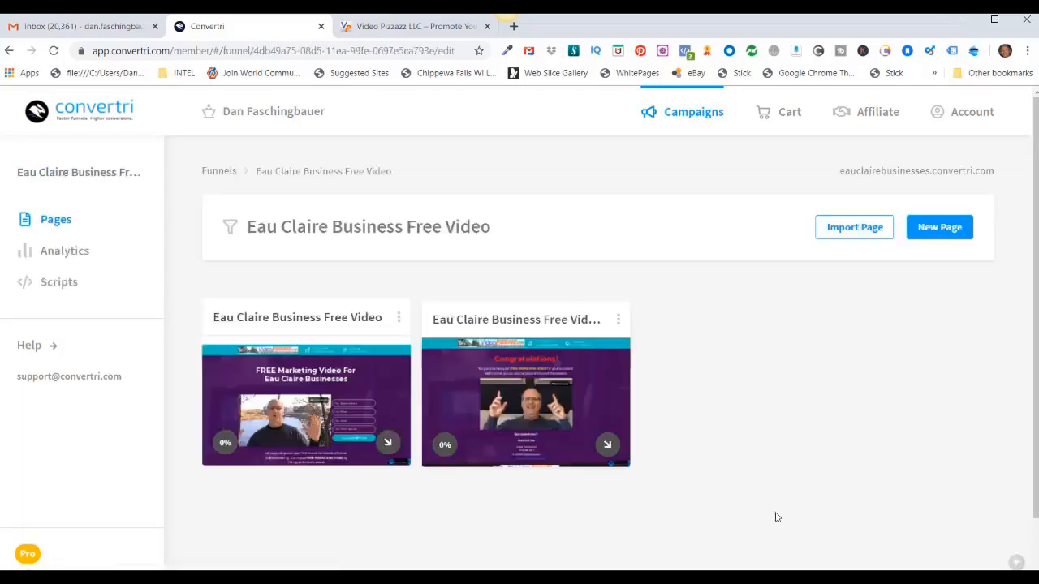
pyautogui.moveTo(292, 380)
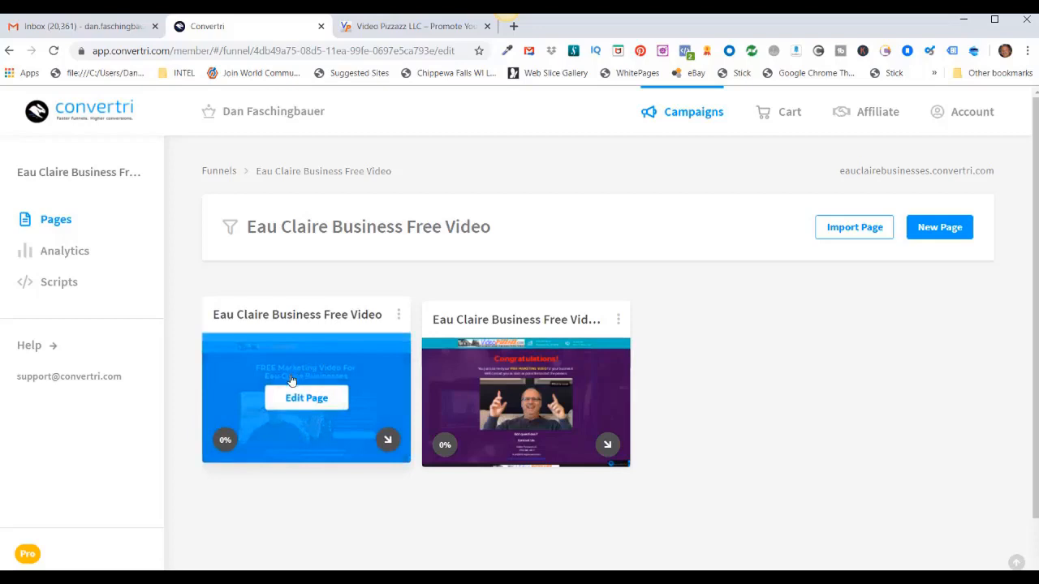
pyautogui.moveTo(504, 419)
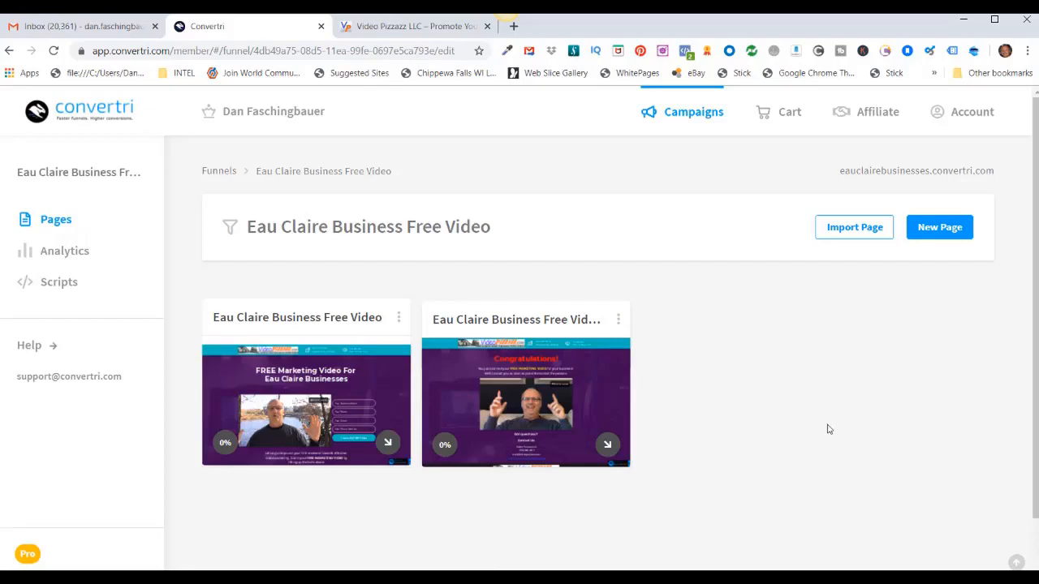
# Import a page named Terms of Service using its shared code, and place its card beside the second page
pyautogui.click(854, 233)
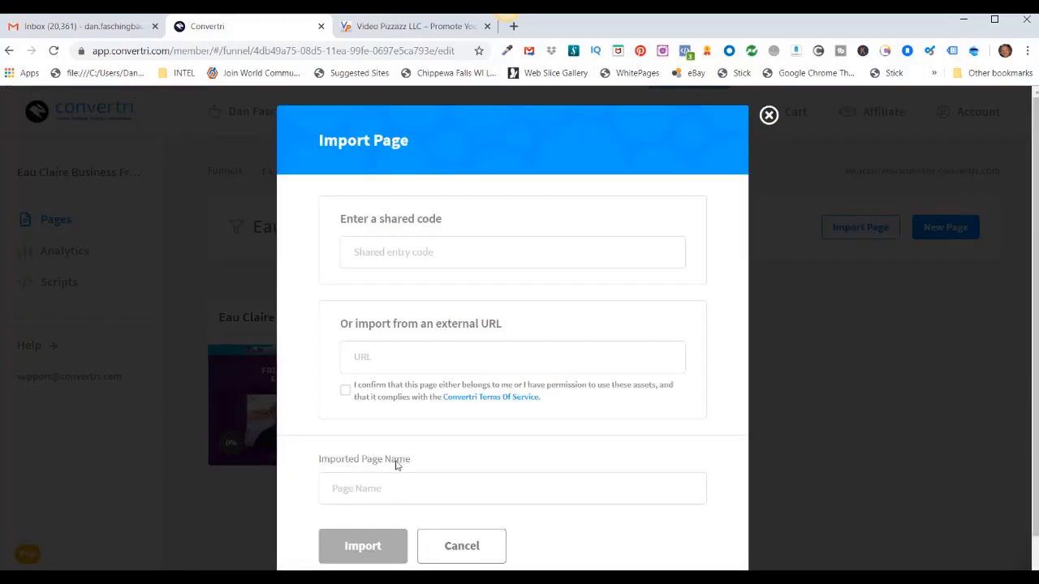
pyautogui.click(340, 488)
pyautogui.rightClick(340, 488)
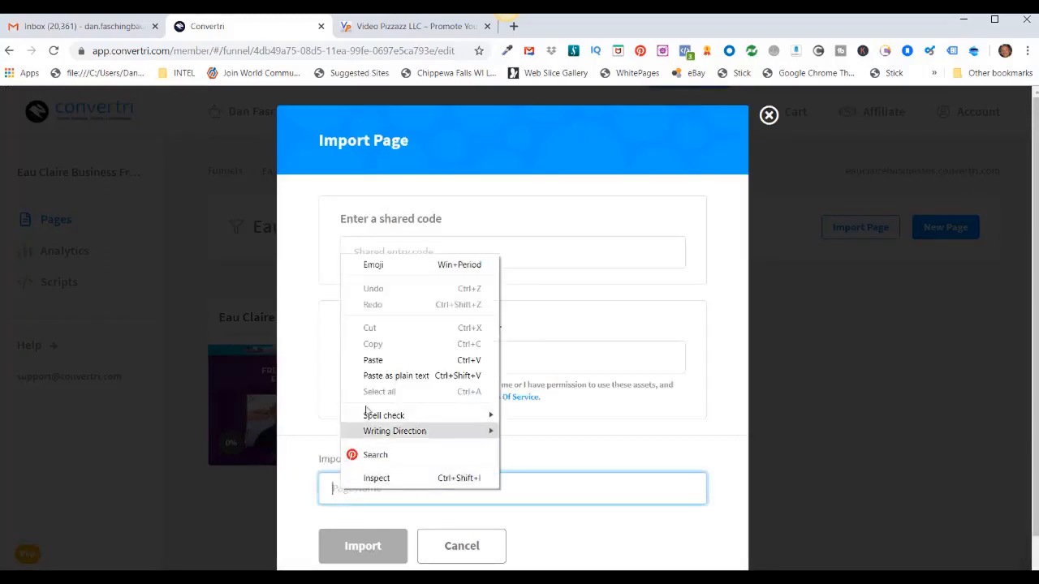
pyautogui.click(374, 361)
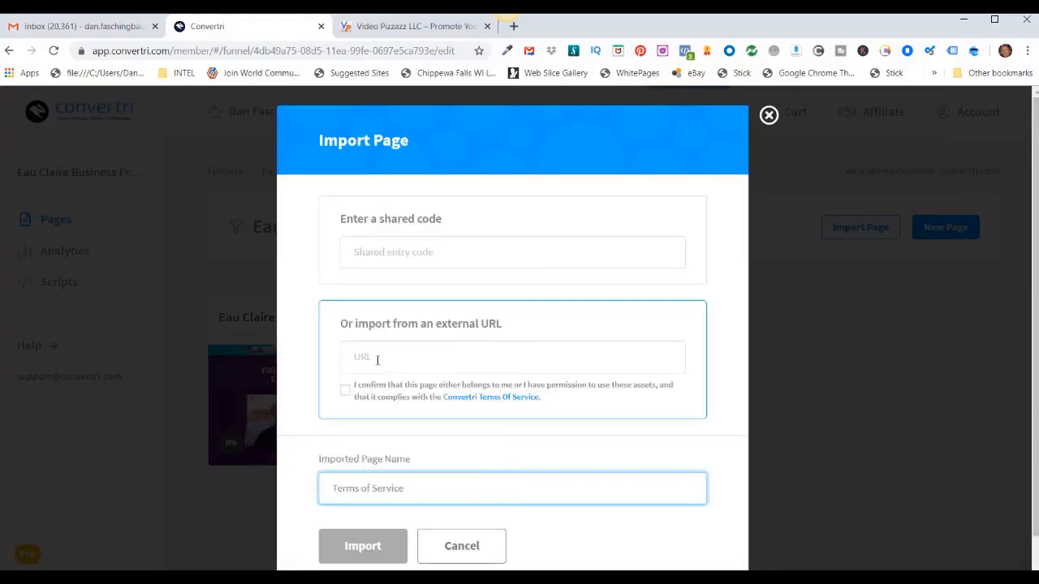
pyautogui.click(358, 253)
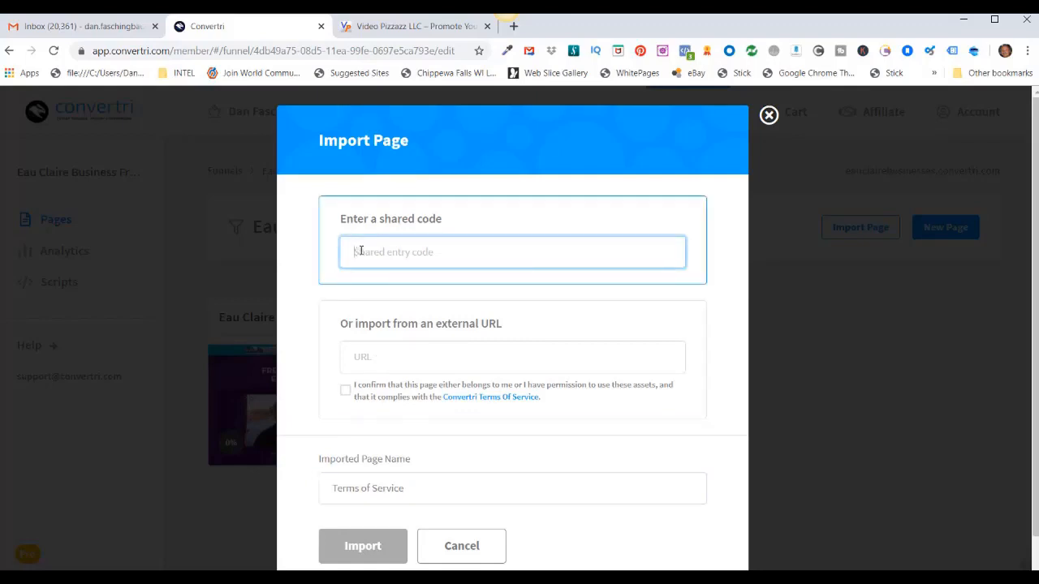
pyautogui.rightClick(357, 253)
pyautogui.click(395, 358)
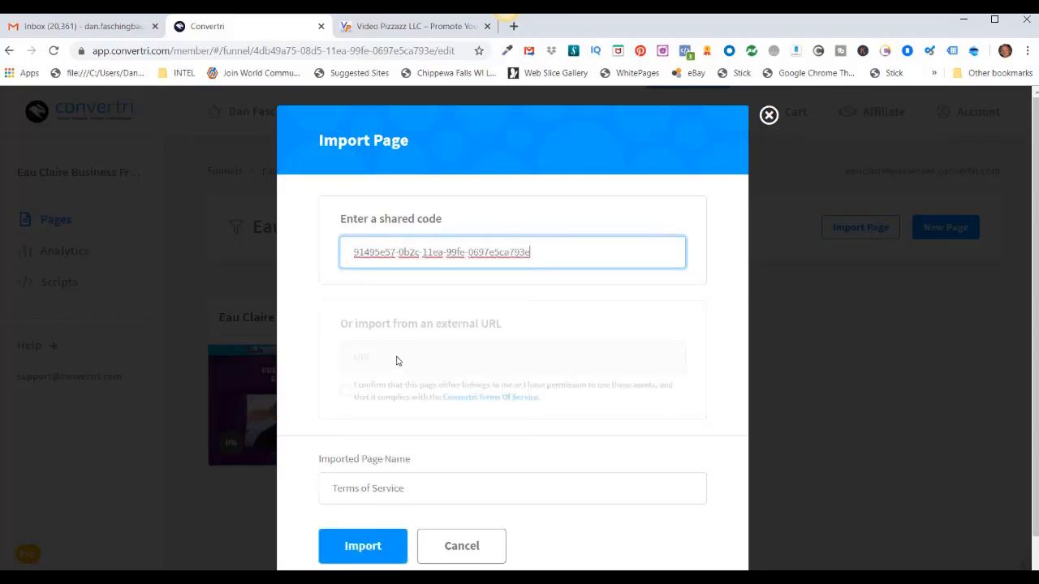
pyautogui.click(365, 547)
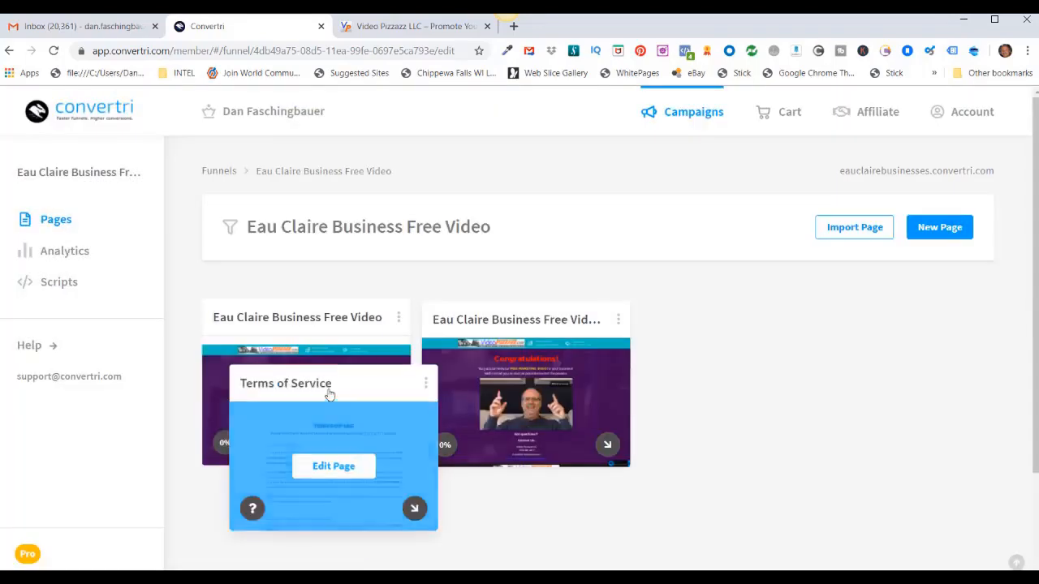
pyautogui.moveTo(289, 384); pyautogui.dragTo(680, 317)
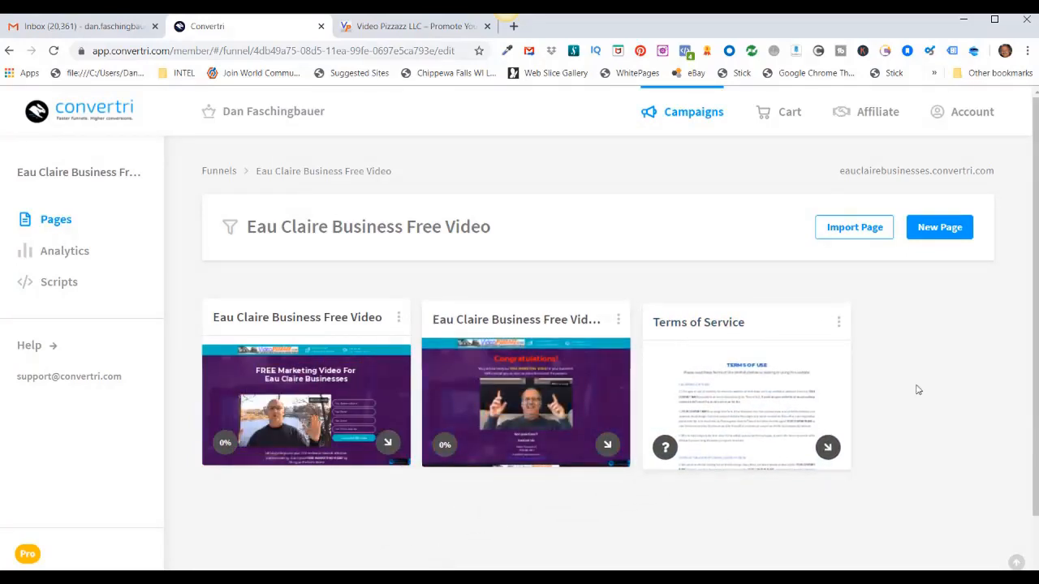
# Import a page named Privacy Policy using its shared code, and place its card below Terms of Service
pyautogui.click(843, 234)
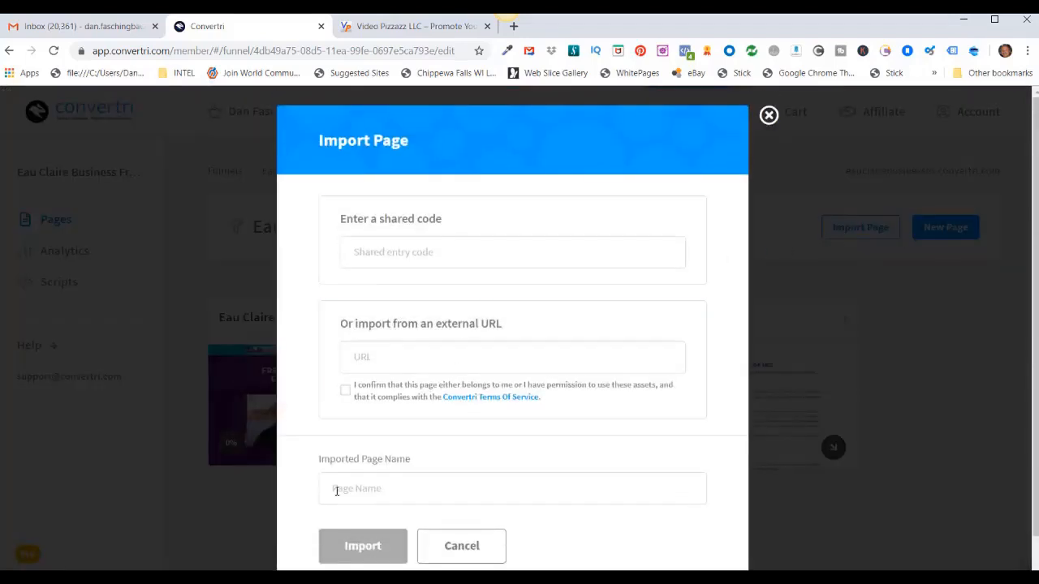
pyautogui.click(337, 488)
pyautogui.rightClick(337, 488)
pyautogui.click(369, 363)
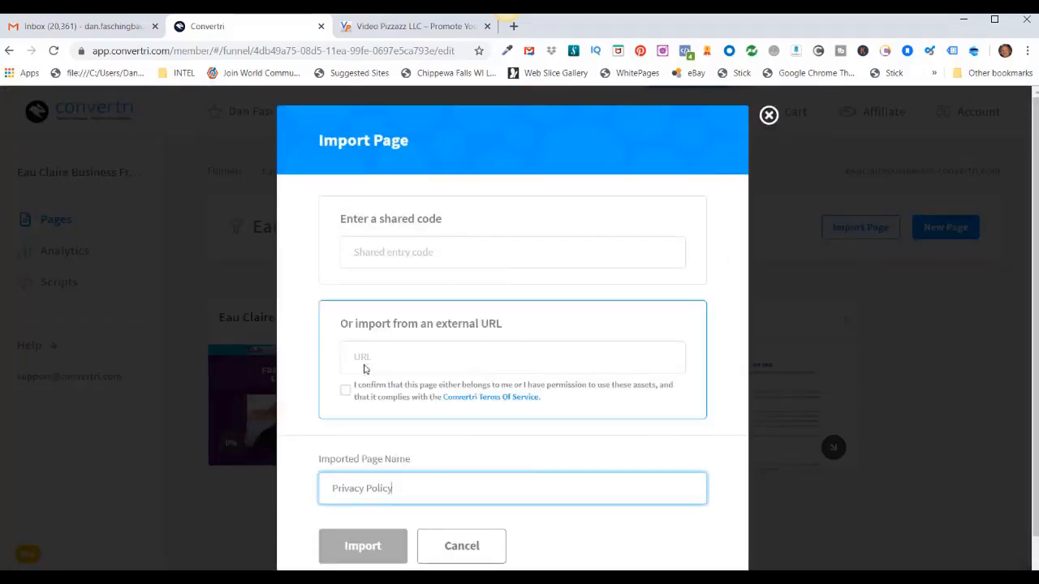
pyautogui.click(360, 253)
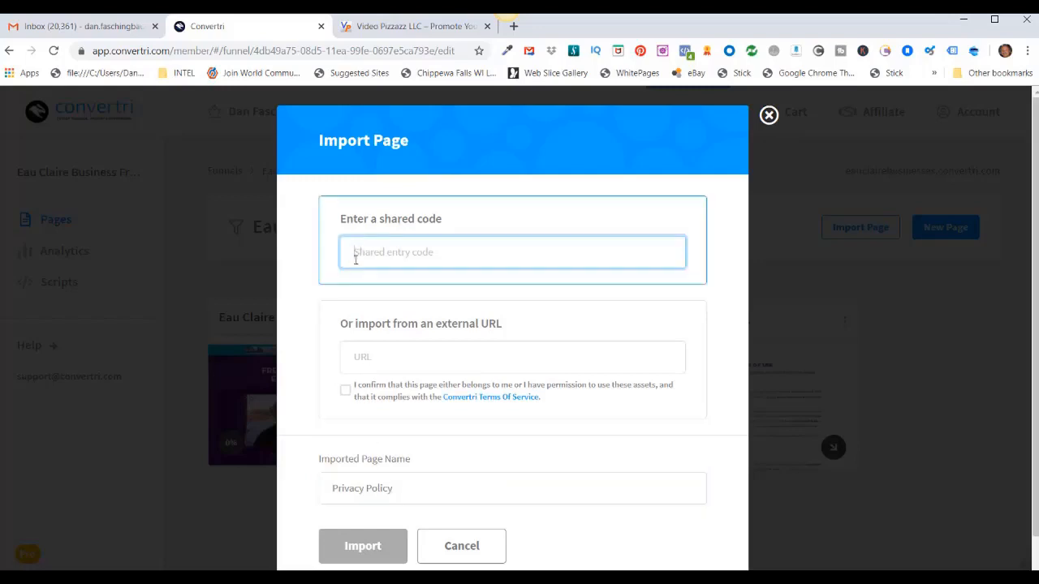
pyautogui.rightClick(360, 253)
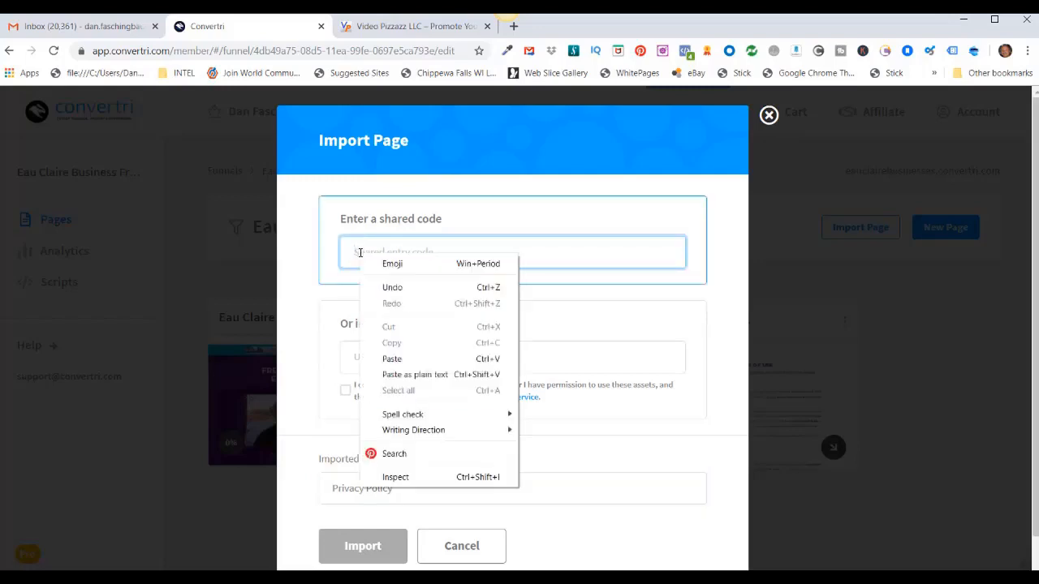
pyautogui.click(390, 360)
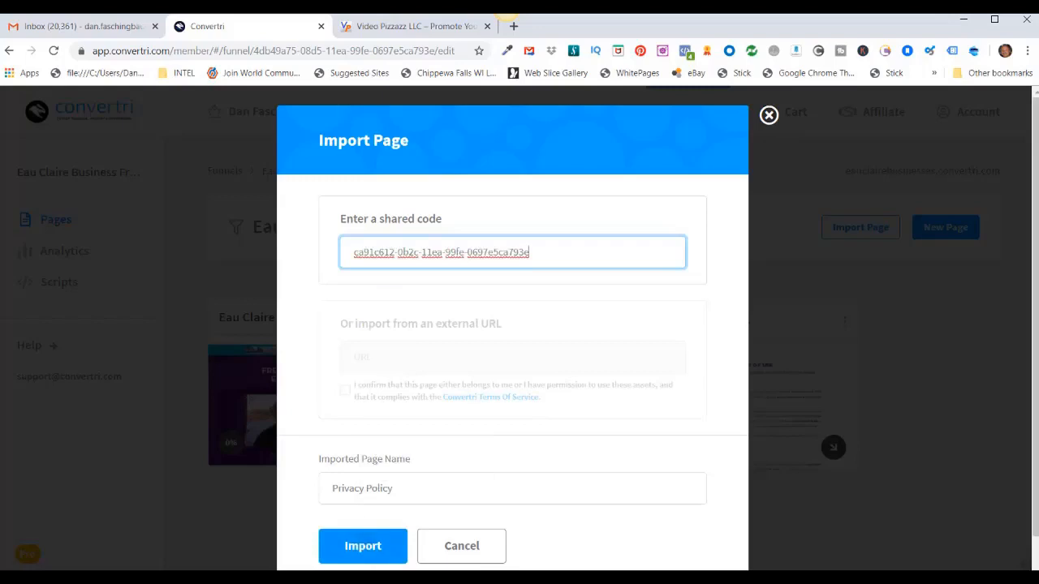
pyautogui.click(363, 546)
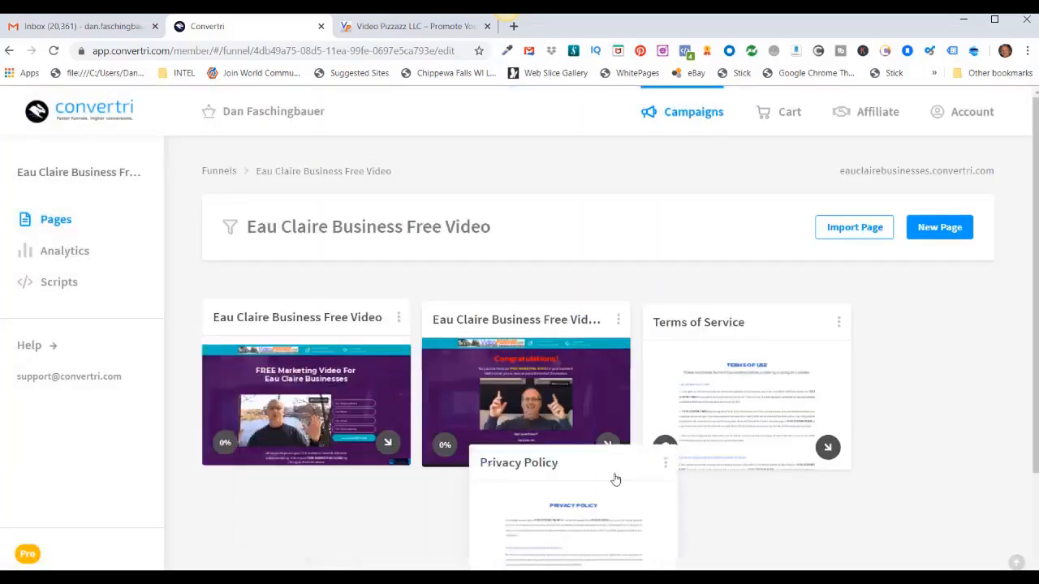
pyautogui.scroll(-2, 742, 503)
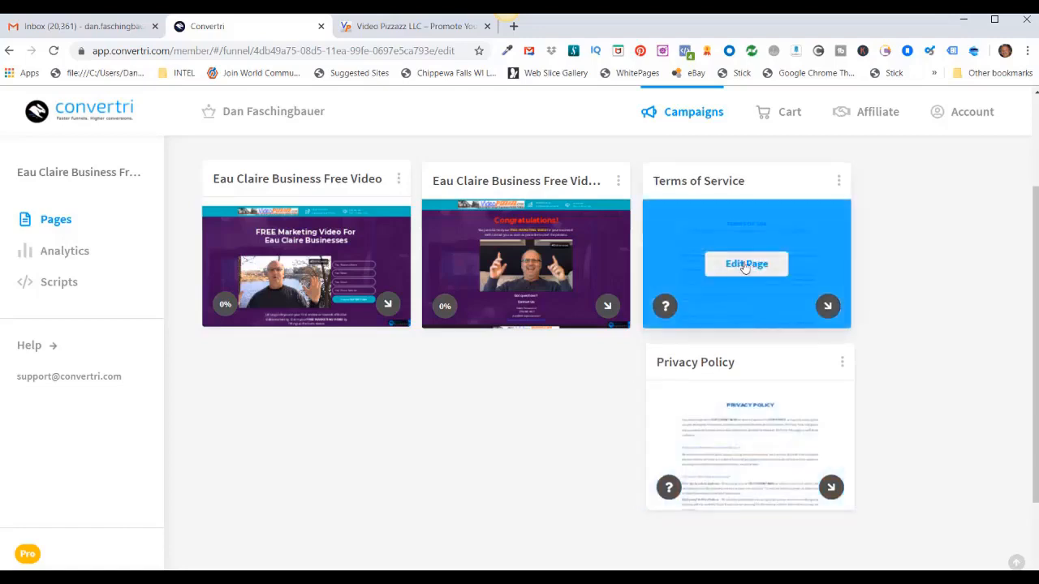
# Open the Terms of Service page for editing and change its main heading to TERMS OF SERVICE
pyautogui.click(745, 265)
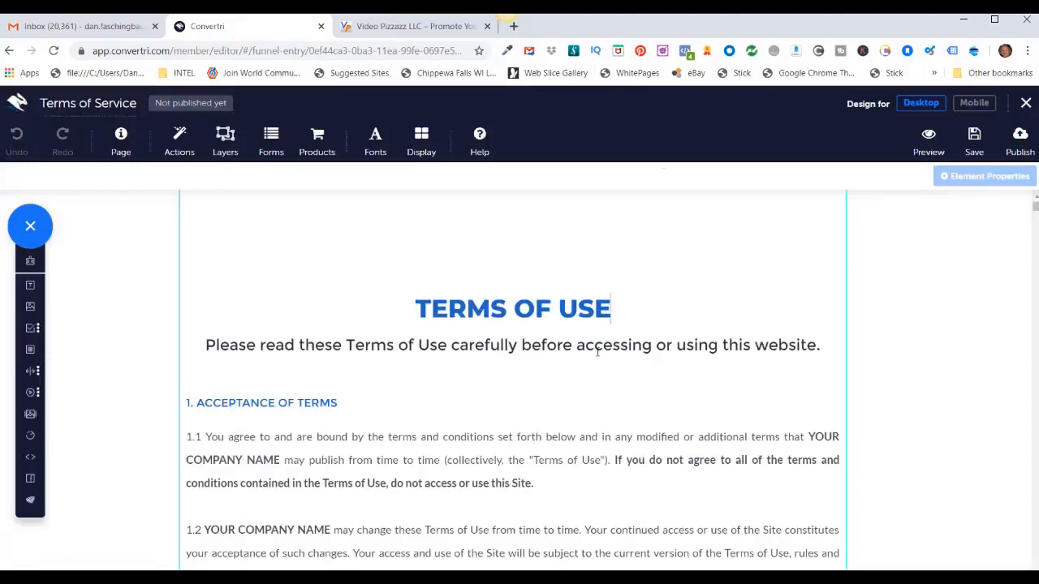
pyautogui.press('BackSpace')
pyautogui.press('BackSpace')
pyautogui.press('BackSpace')
pyautogui.write('S')
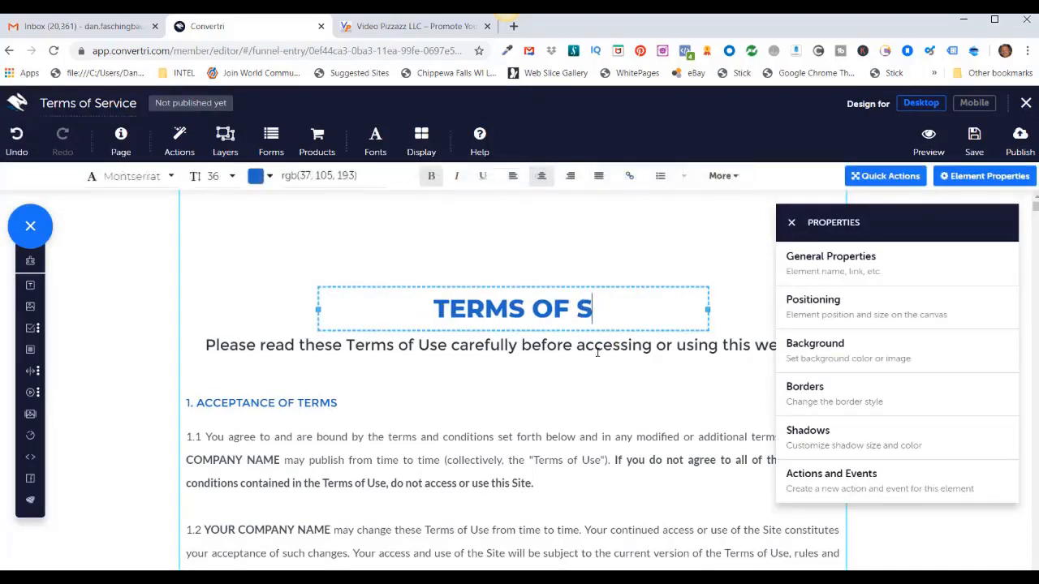
pyautogui.write('ERVICE')
pyautogui.click(660, 425)
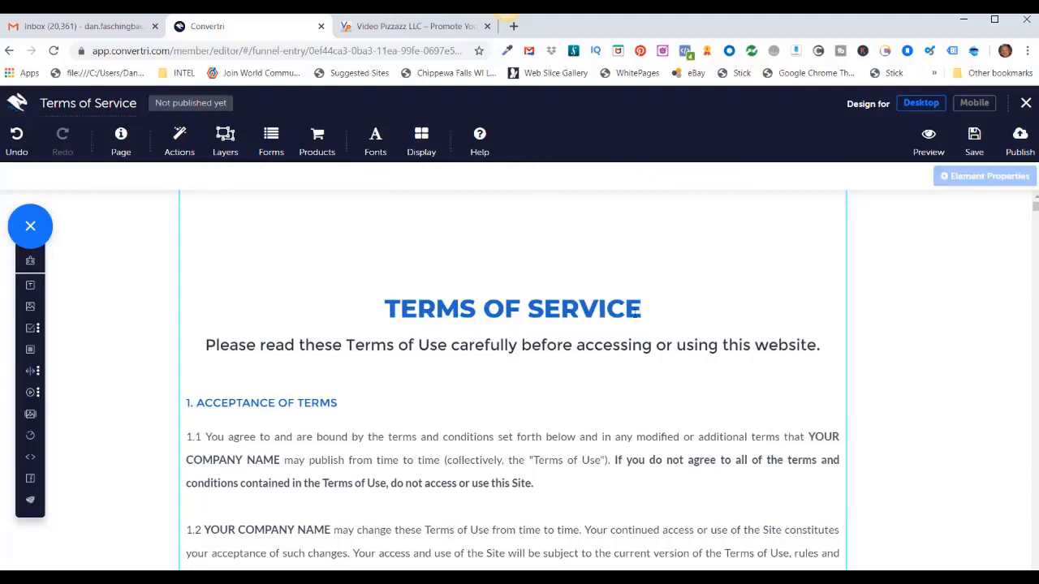
# Review the terms text from section 1 through the footer, checking the company name and the governing law and jurisdiction wording
pyautogui.scroll(-2, 641, 317)
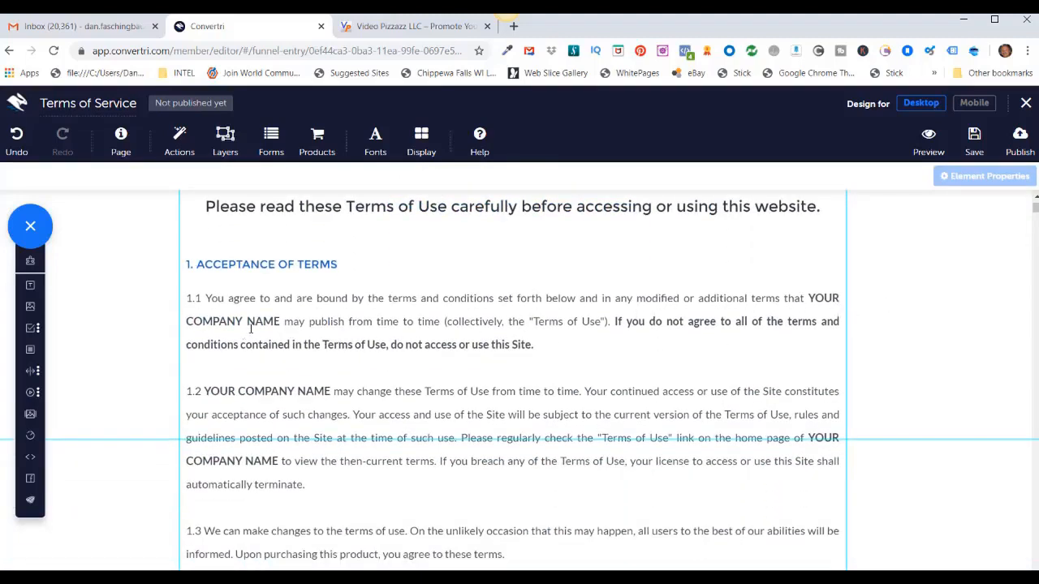
pyautogui.scroll(-5, 398, 358)
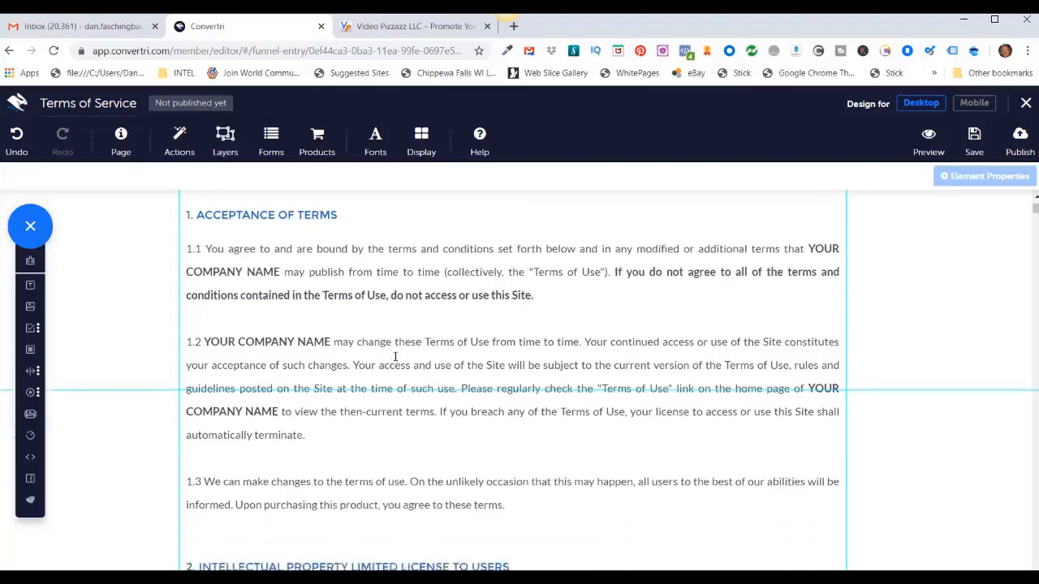
pyautogui.scroll(4, 606, 441)
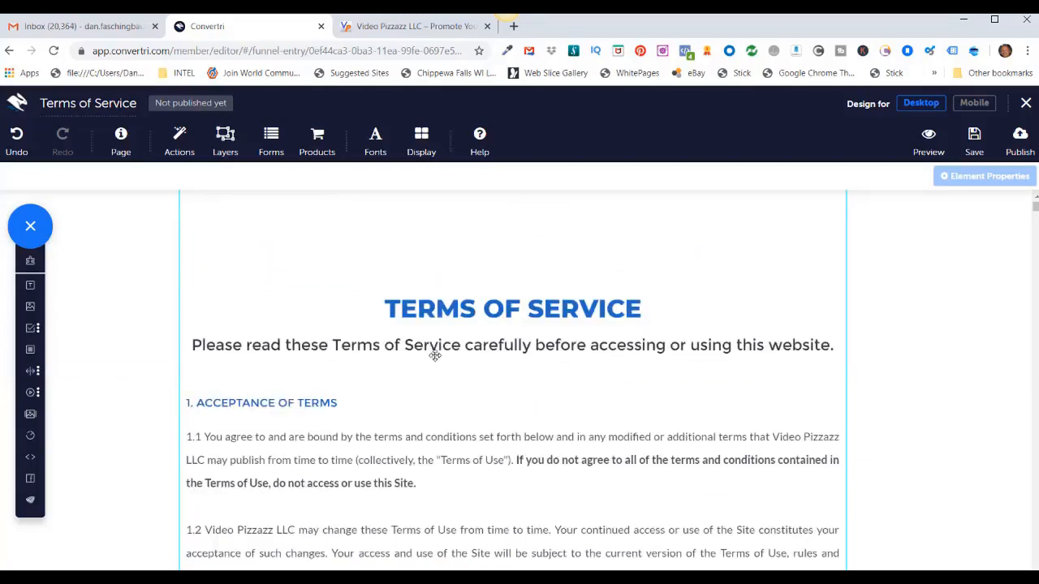
pyautogui.scroll(-12, 435, 355)
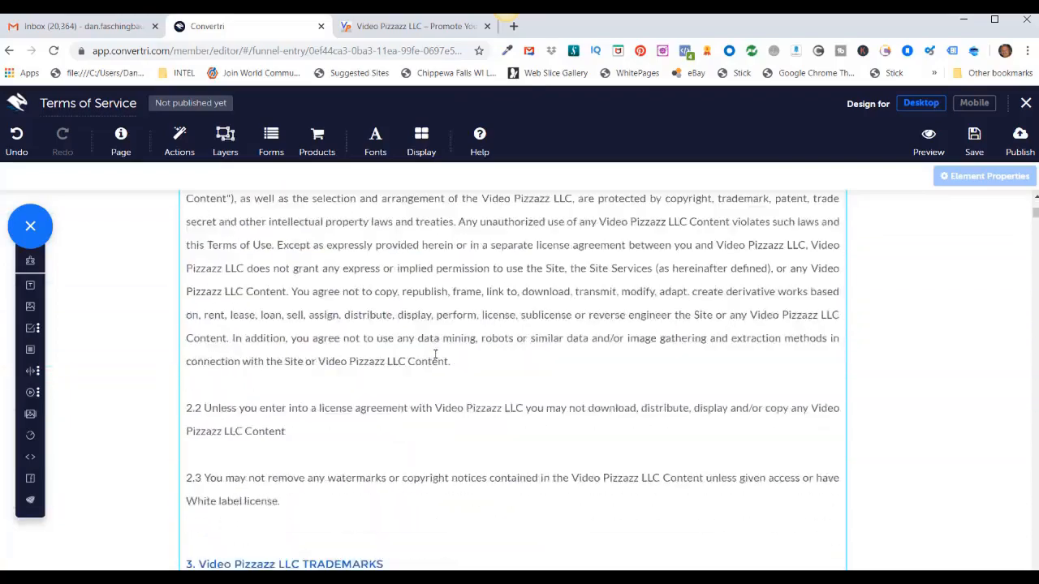
pyautogui.scroll(-15, 435, 355)
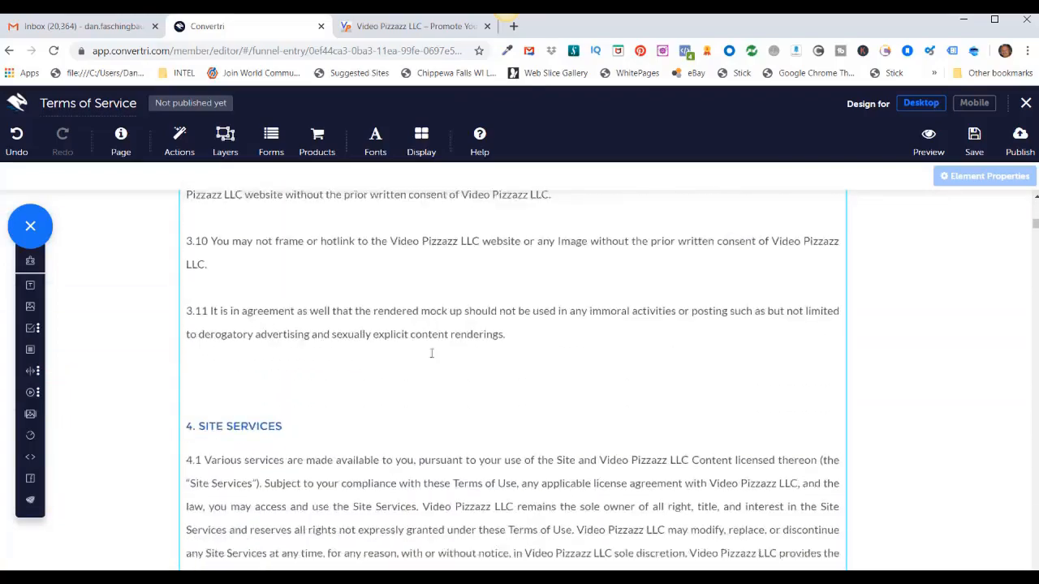
pyautogui.scroll(-20, 429, 355)
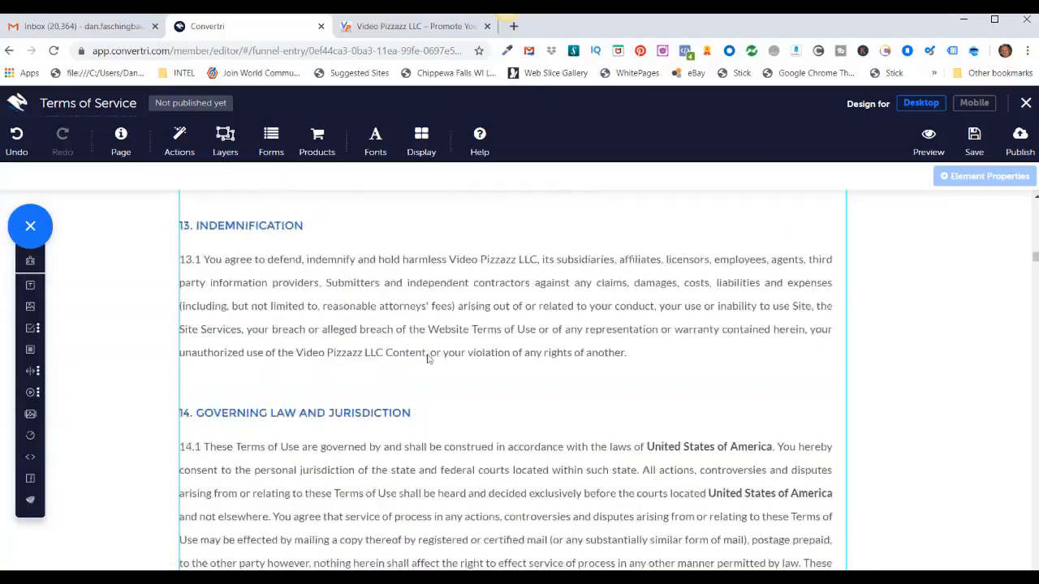
pyautogui.scroll(8, 462, 367)
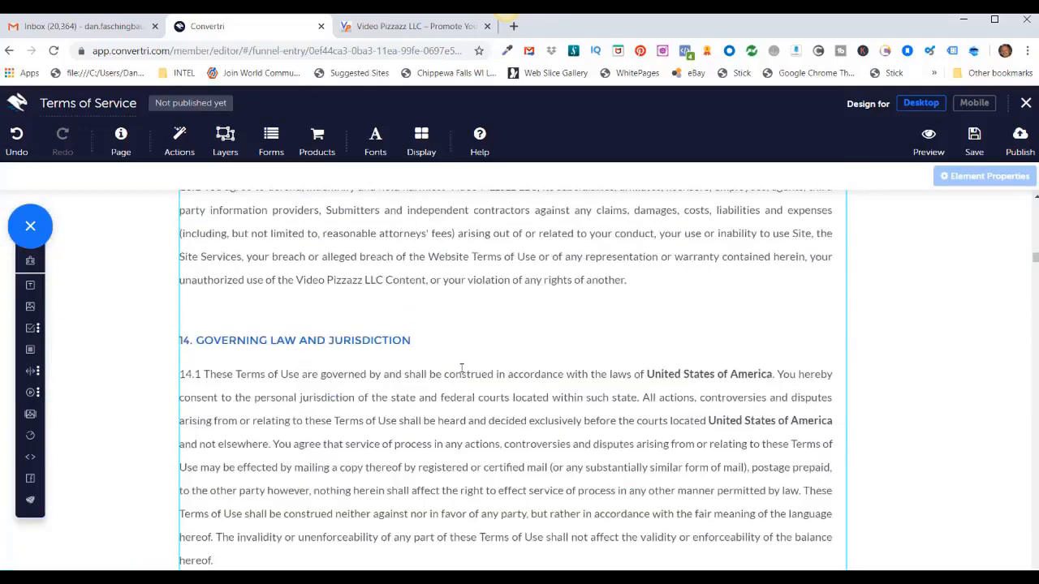
pyautogui.scroll(-2, 462, 367)
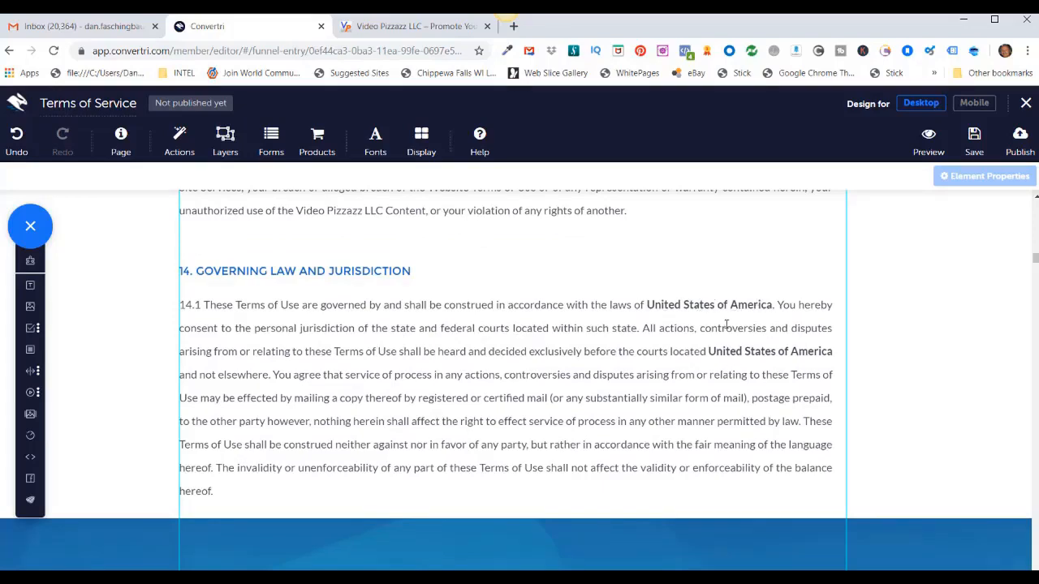
pyautogui.scroll(-2, 594, 346)
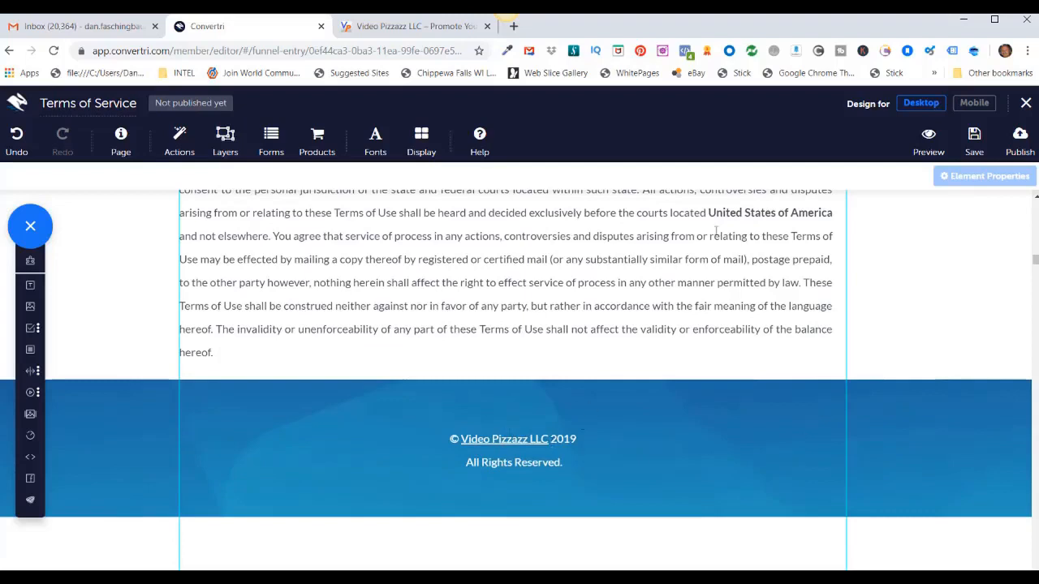
# Save the page and fill its SEO settings: title Video Pizzazz (Terms of Service), description, keywords, author, designer, contact, and copyright Video Pizzazz LLC 2019
pyautogui.click(974, 138)
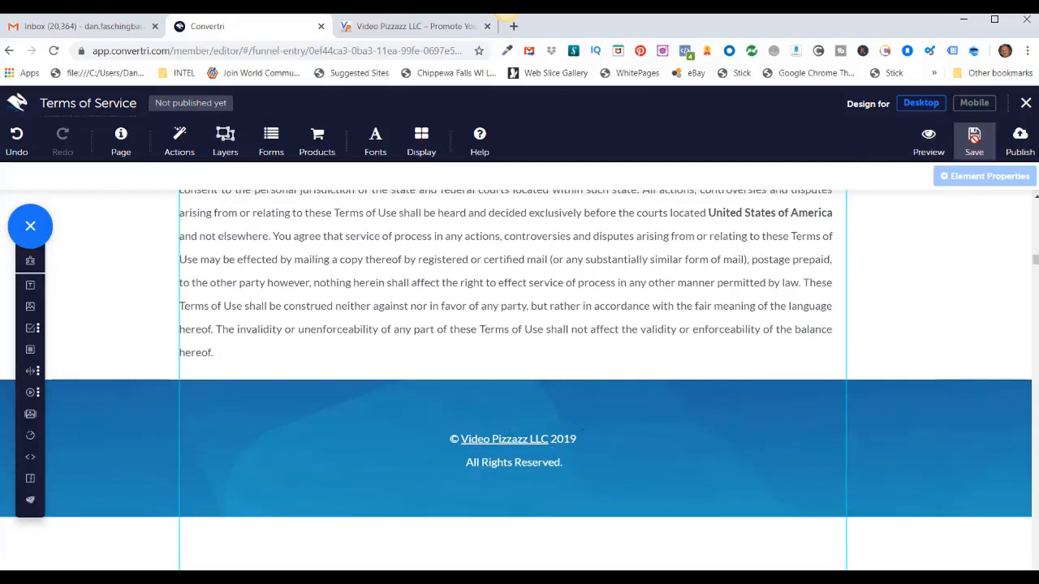
pyautogui.click(121, 139)
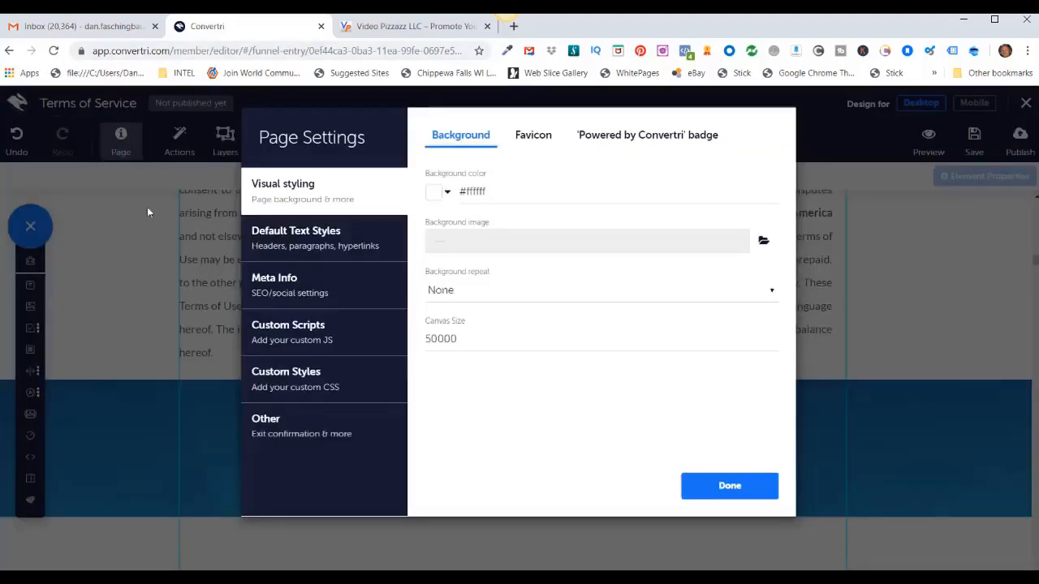
pyautogui.click(290, 287)
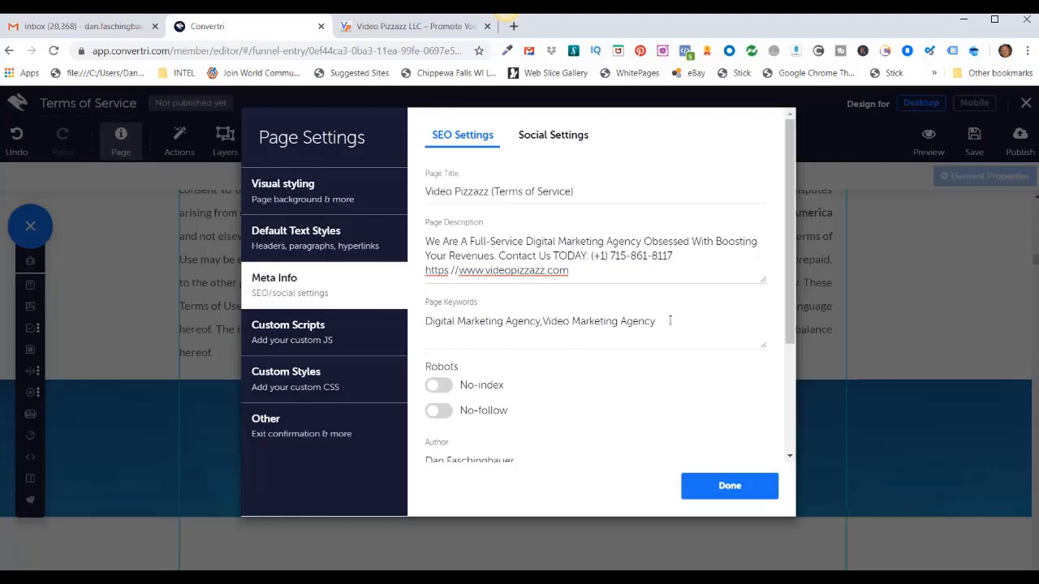
pyautogui.scroll(-2, 692, 337)
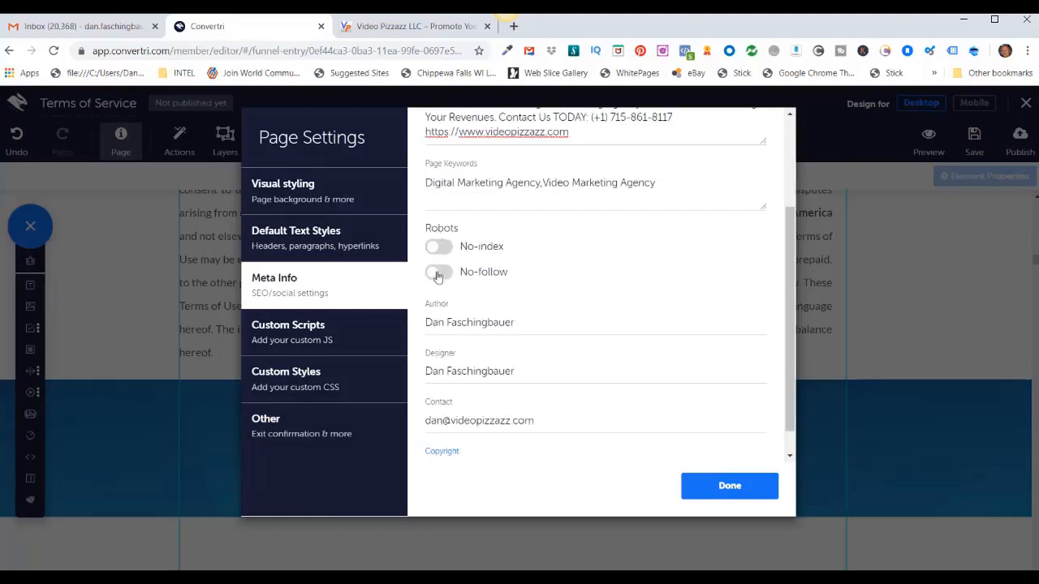
pyautogui.scroll(-1, 521, 347)
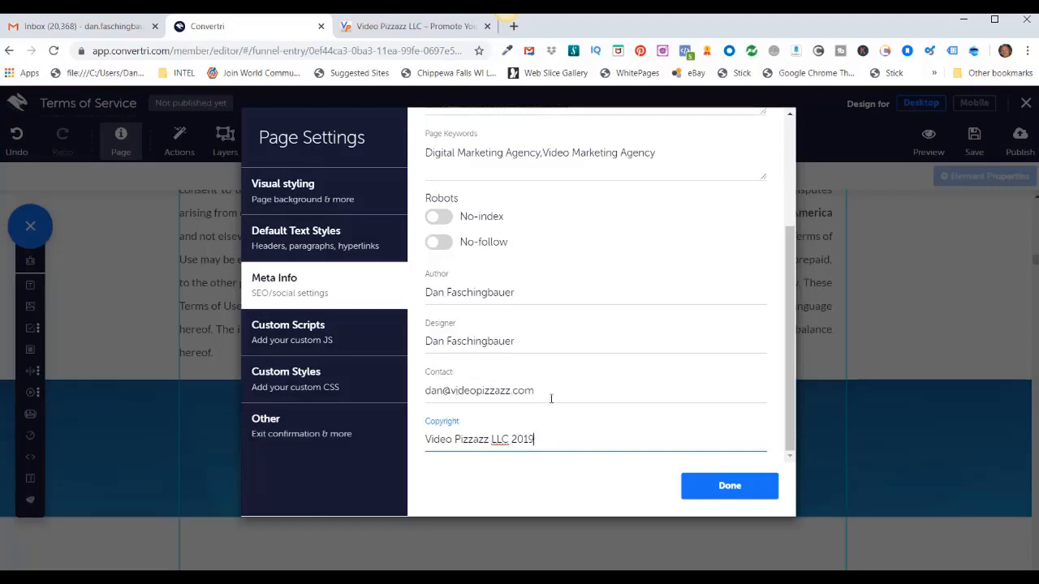
pyautogui.click(727, 489)
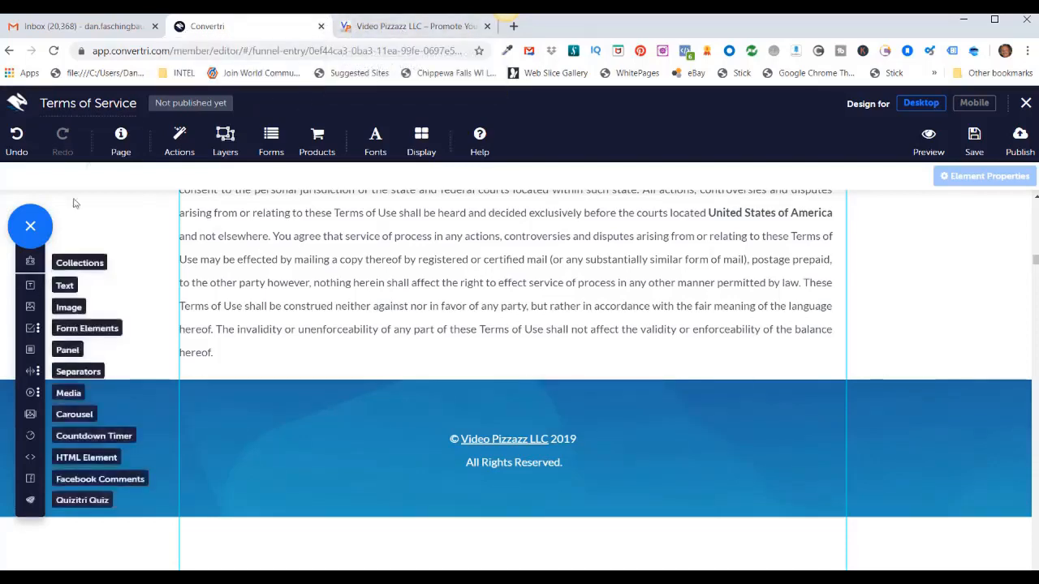
# Set the page's favicon to VideoPizzazz Favicon 250x250.png and check the 'Powered by Convertri' badge appearance setting
pyautogui.click(120, 143)
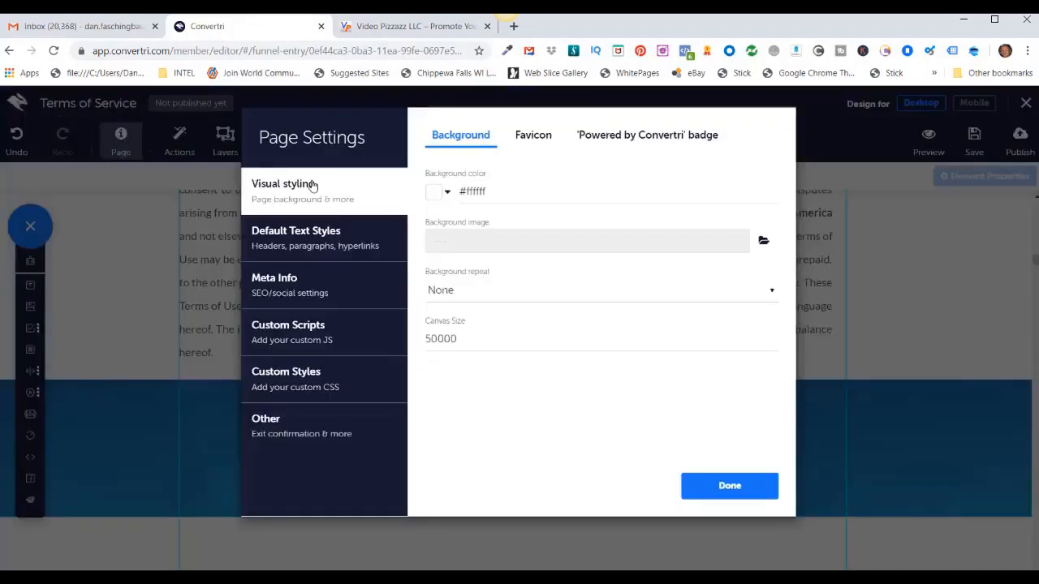
pyautogui.click(531, 139)
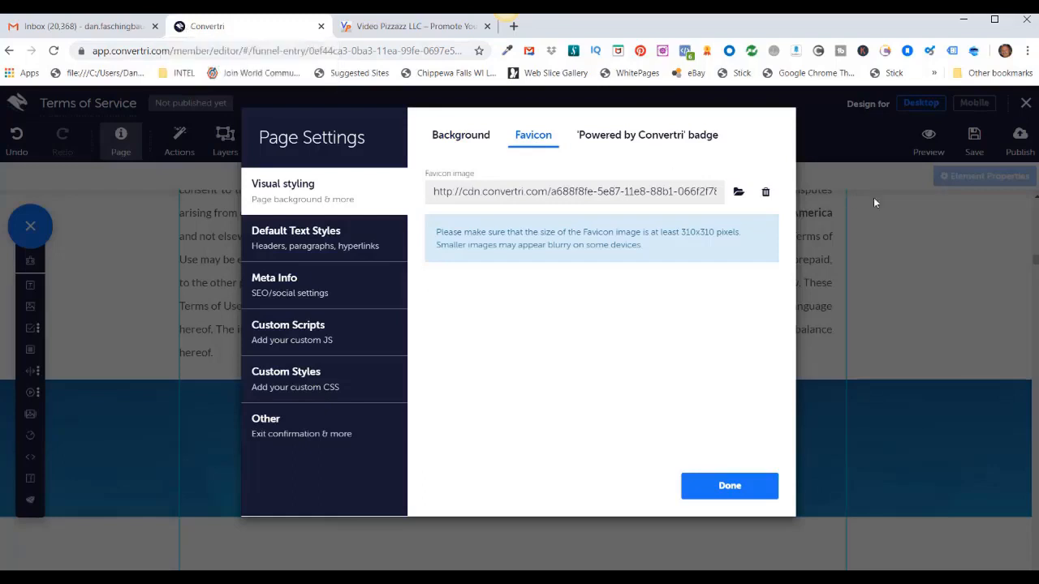
pyautogui.click(738, 192)
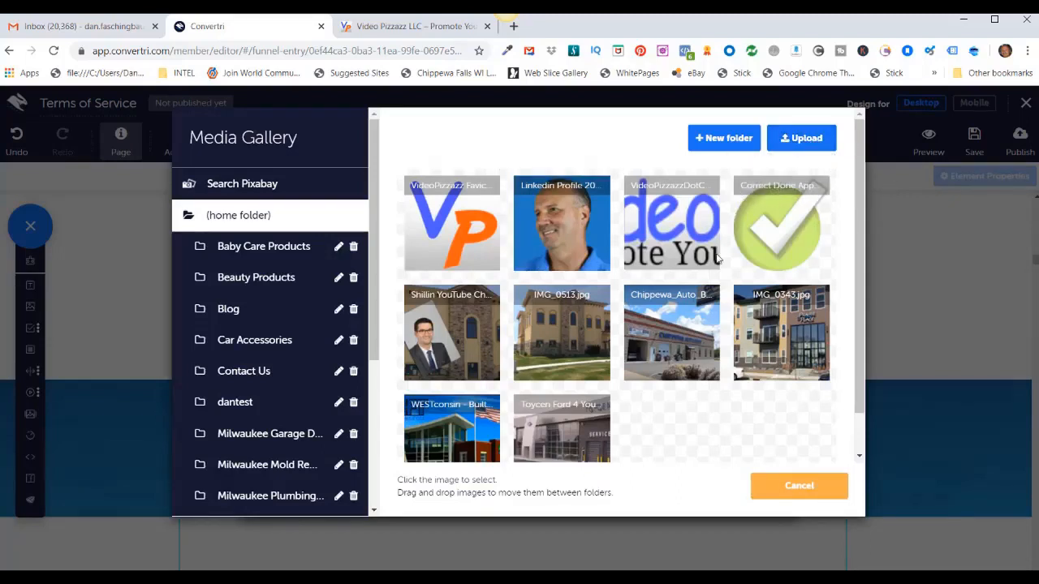
pyautogui.click(443, 225)
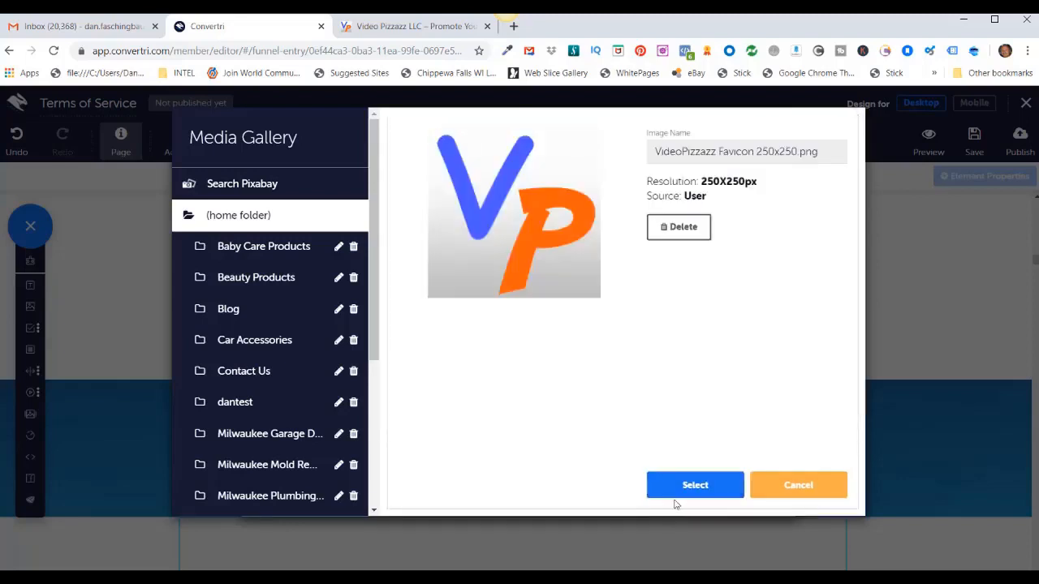
pyautogui.click(694, 487)
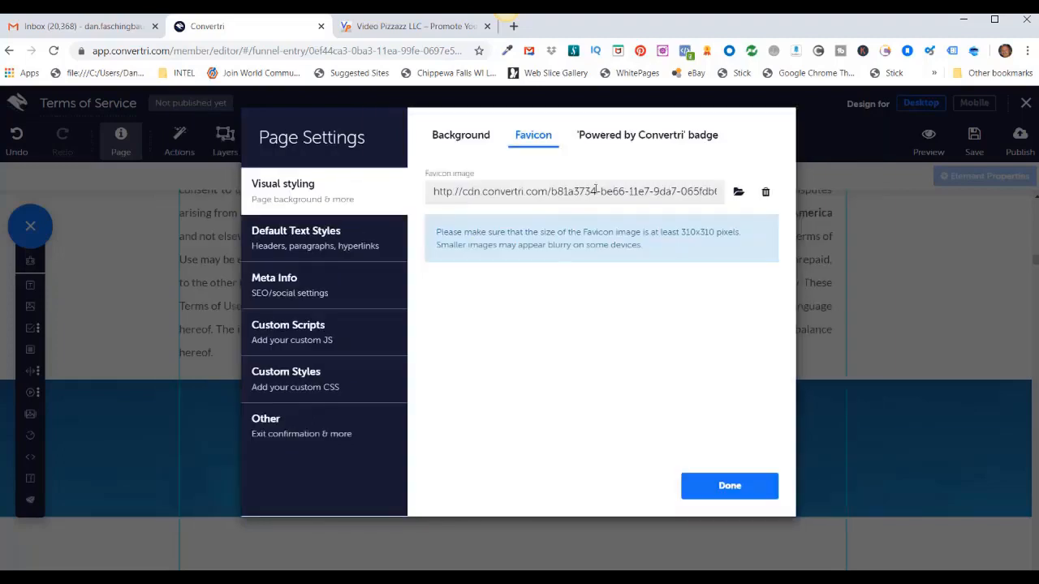
pyautogui.click(673, 138)
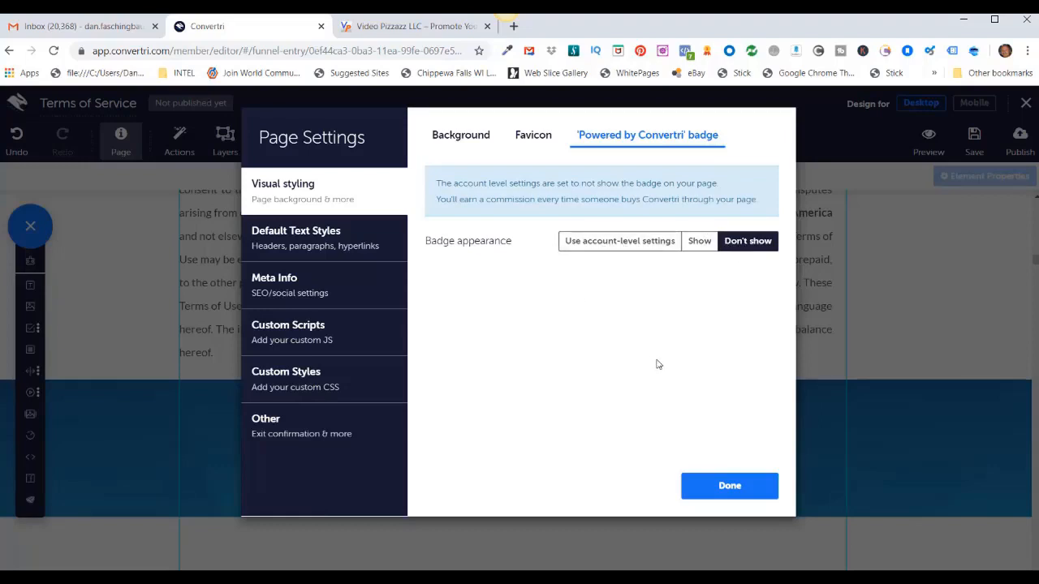
pyautogui.click(729, 490)
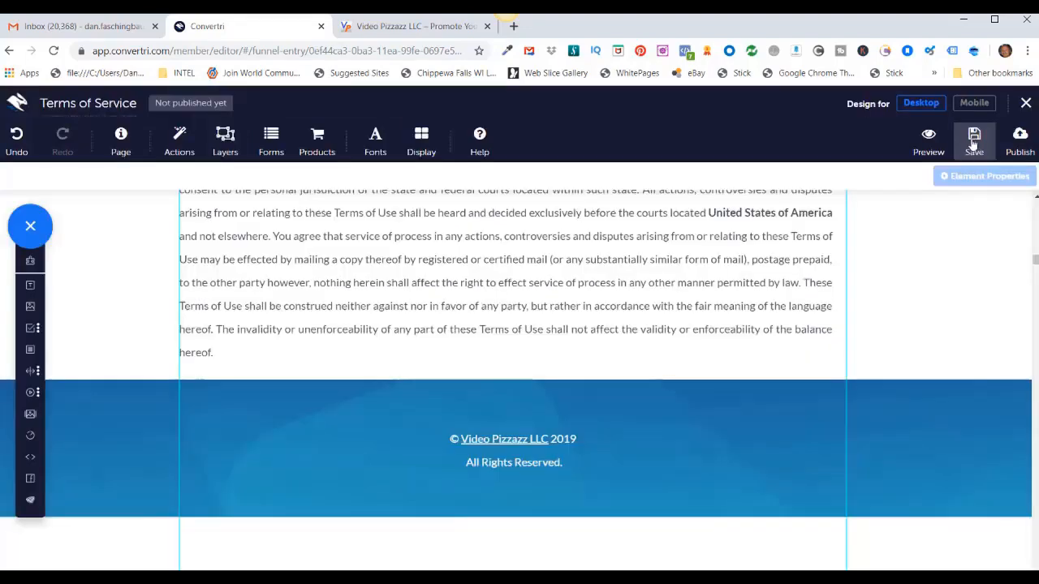
# Save the Terms of Service page and publish it under the path terms-of-service
pyautogui.click(974, 143)
pyautogui.click(1022, 139)
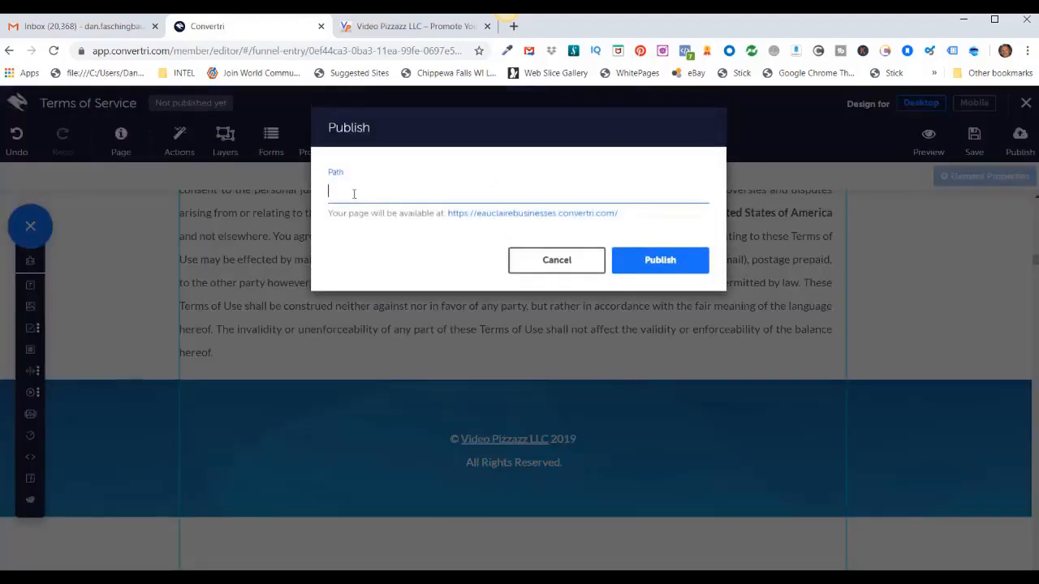
pyautogui.write('terms-of-service')
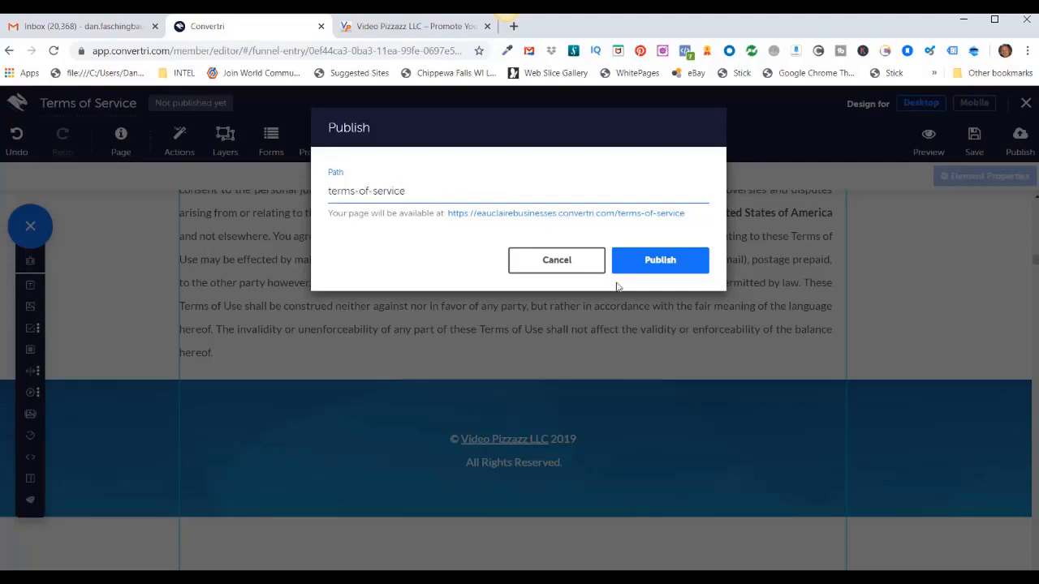
pyautogui.click(658, 263)
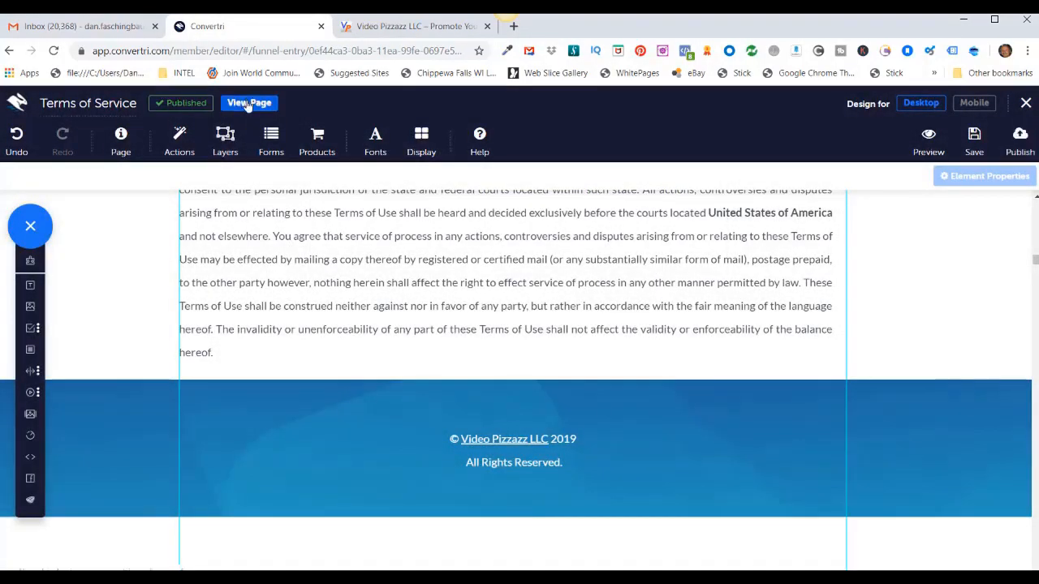
# View the published Terms of Service page, check its text from start to end, and close it
pyautogui.click(250, 104)
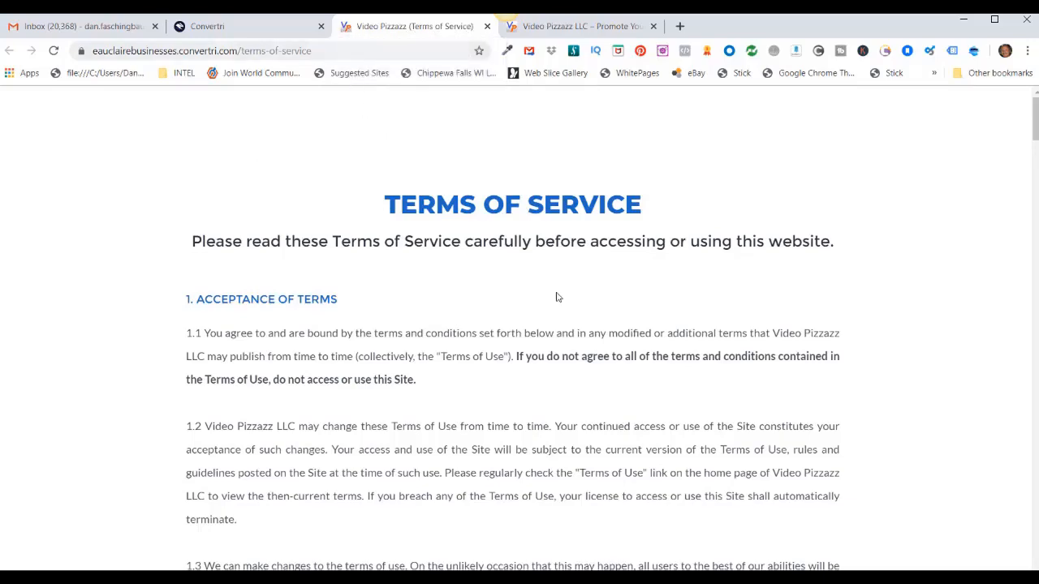
pyautogui.scroll(-10, 556, 297)
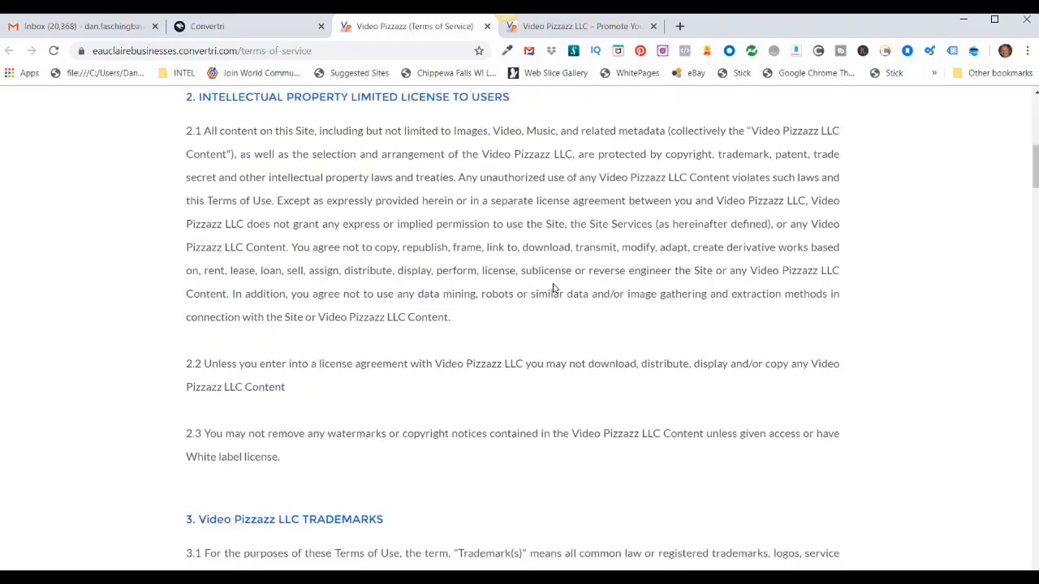
pyautogui.scroll(-20, 553, 287)
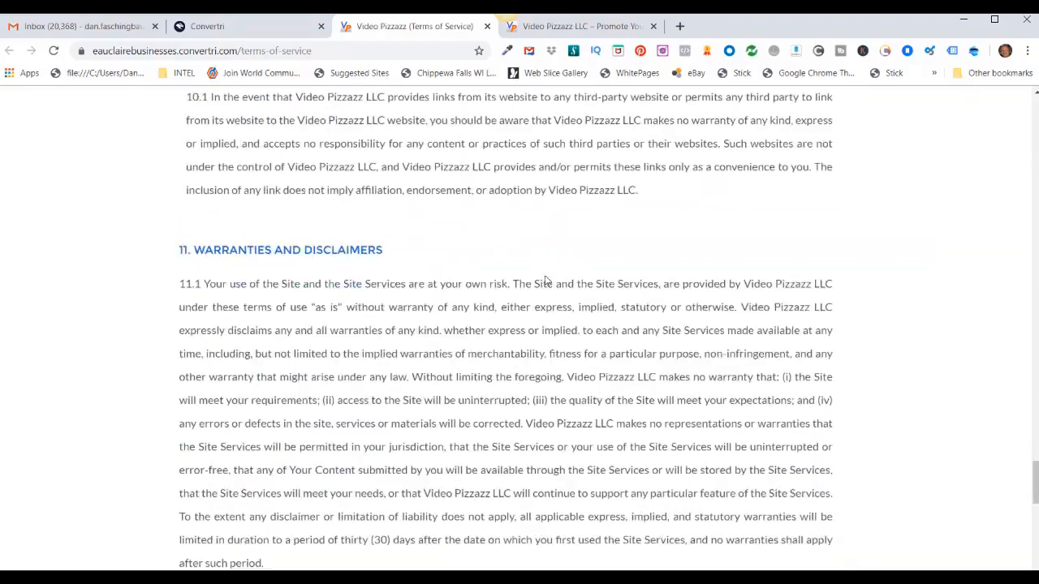
pyautogui.scroll(-5, 544, 279)
pyautogui.press('Home')
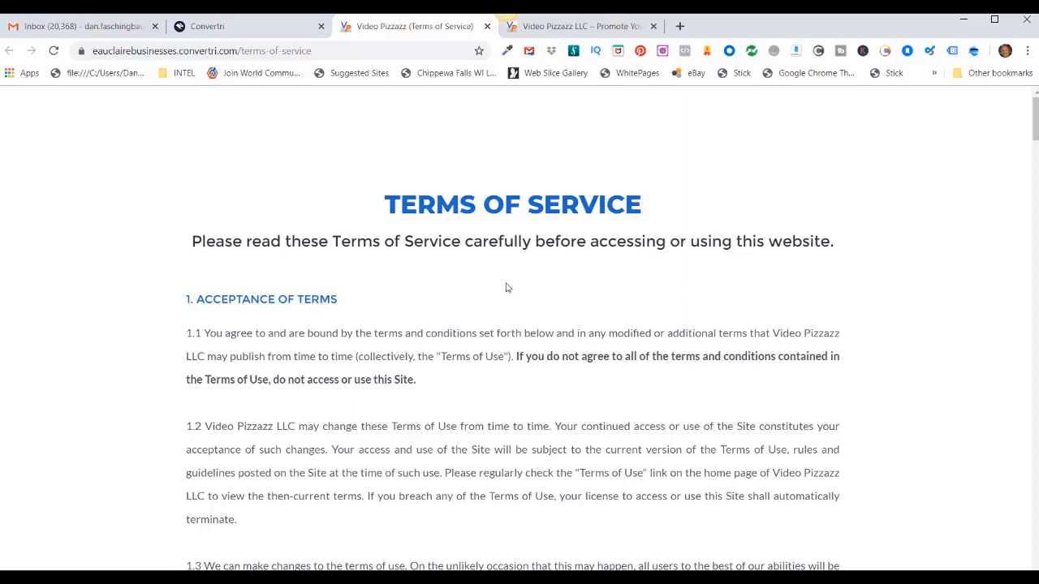
pyautogui.click(488, 27)
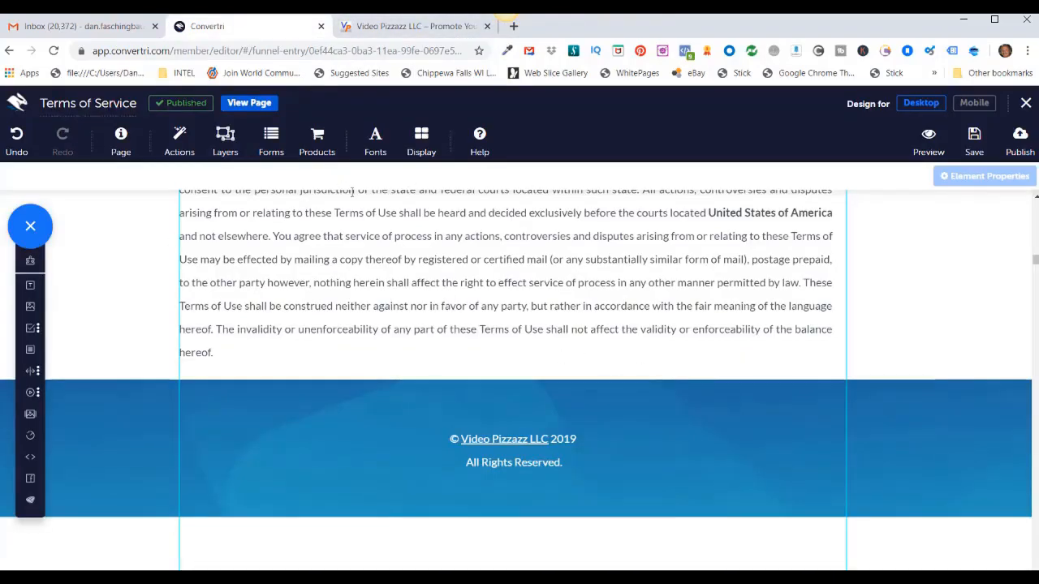
pyautogui.click(1025, 108)
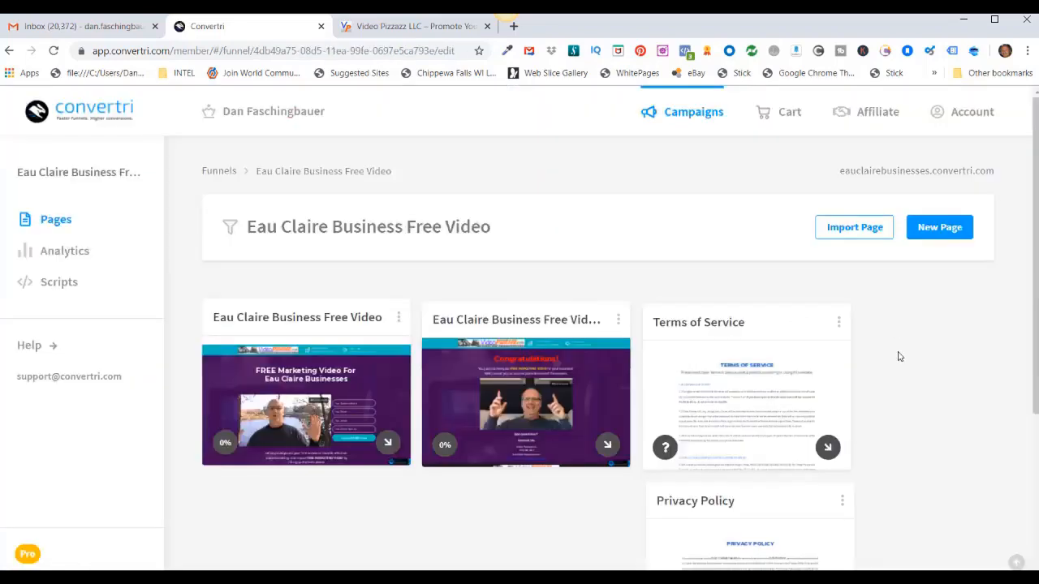
pyautogui.scroll(-2, 901, 354)
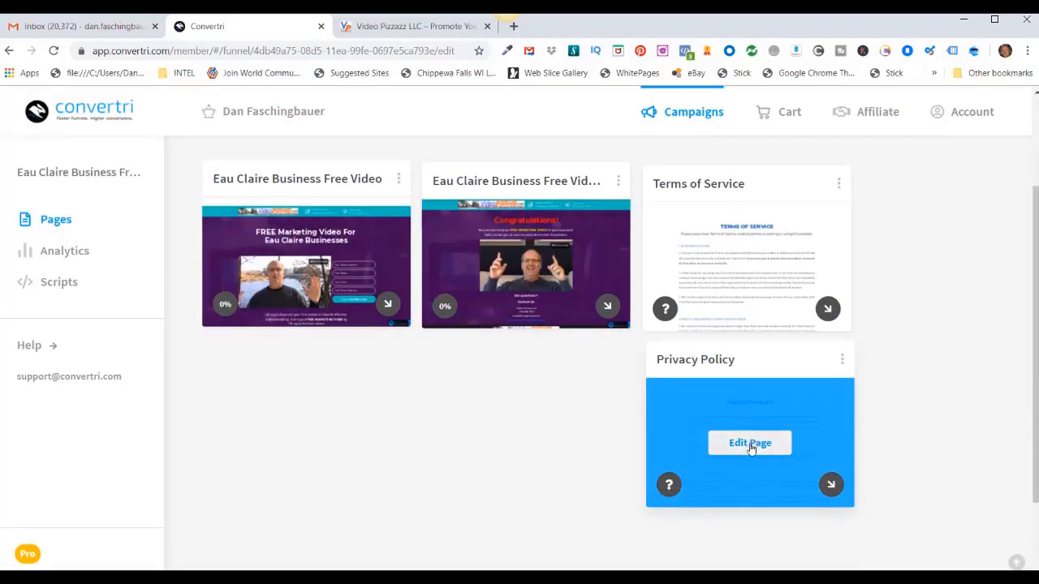
pyautogui.click(750, 443)
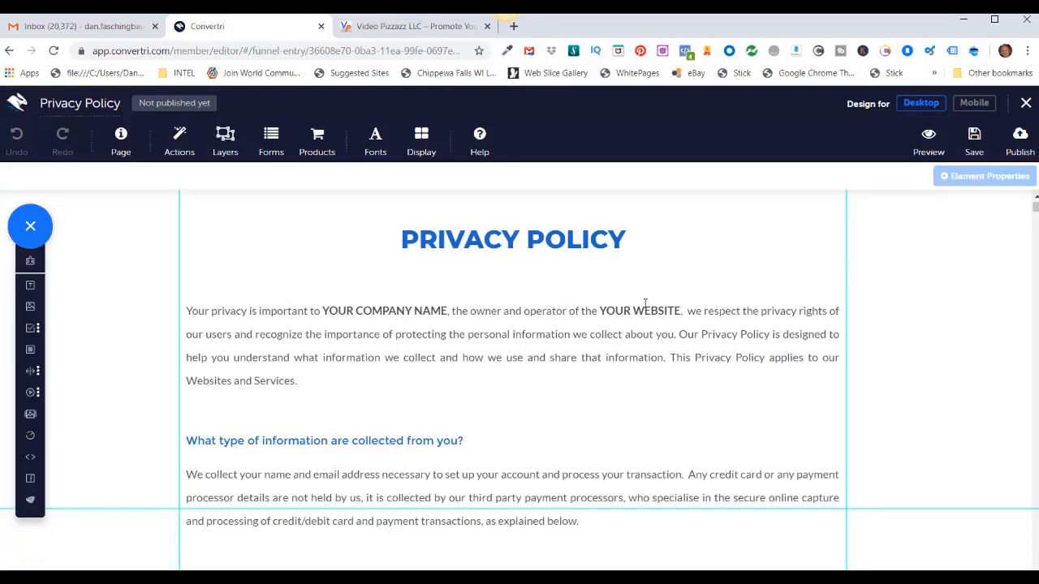
pyautogui.scroll(-15, 542, 366)
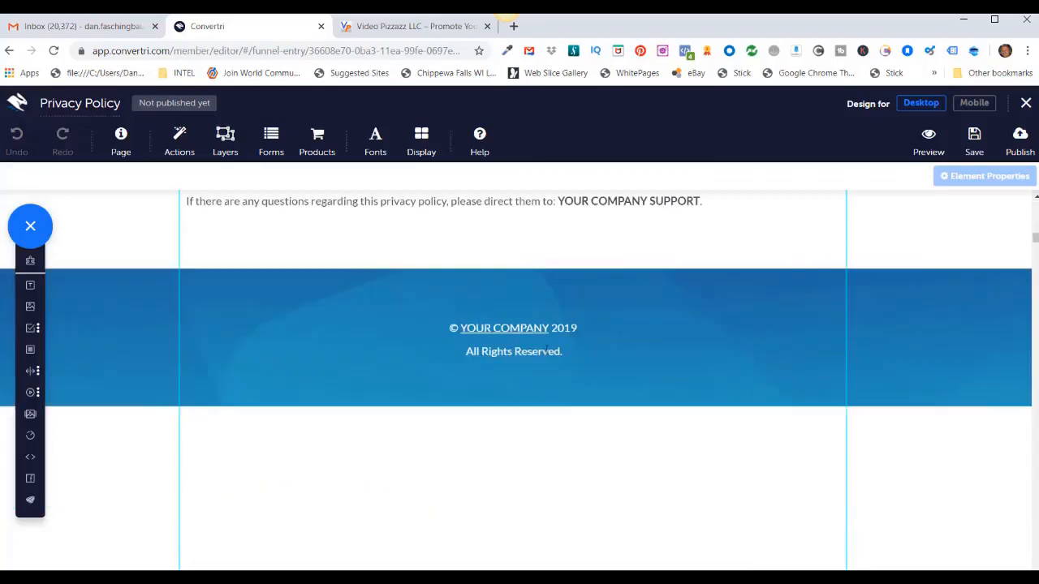
pyautogui.scroll(4, 547, 366)
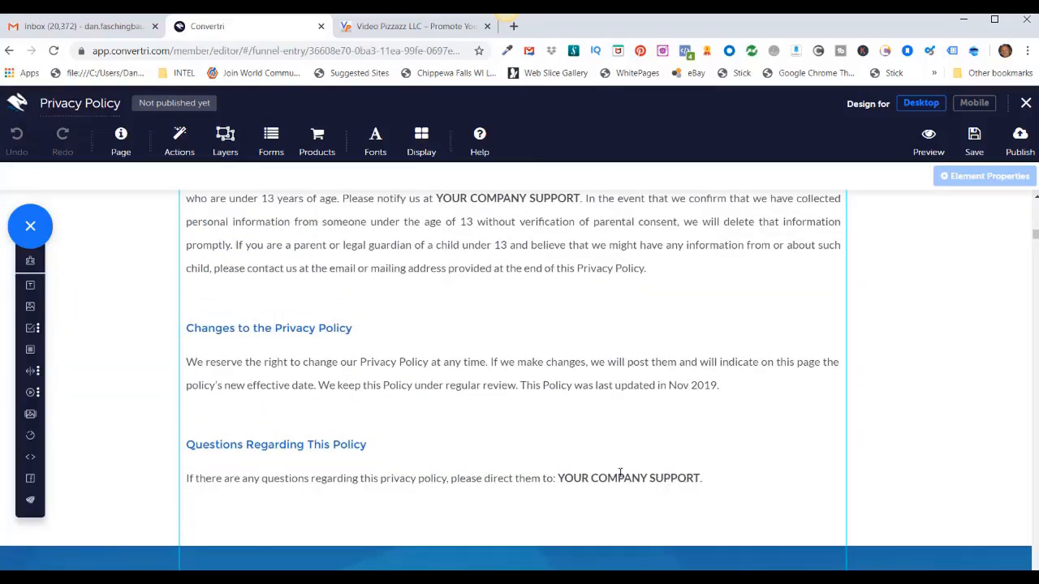
pyautogui.scroll(10, 569, 431)
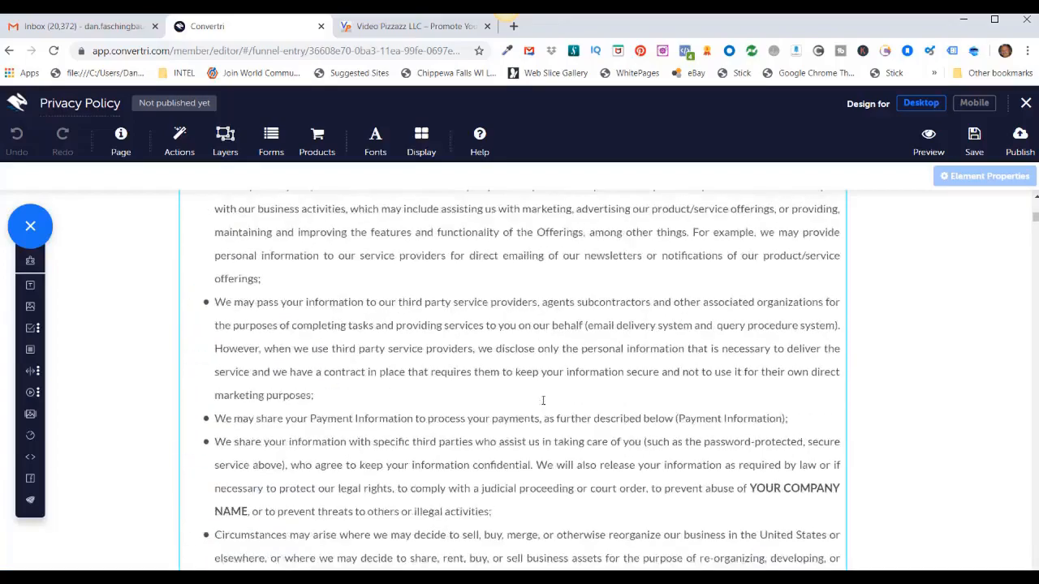
pyautogui.scroll(10, 543, 400)
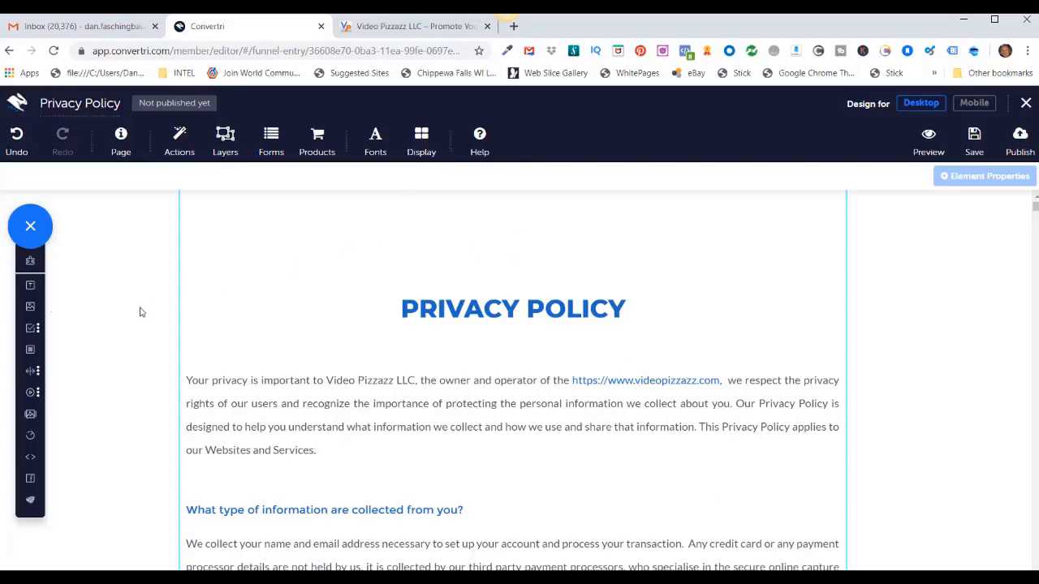
# Add the VideoPizzazzDotCom_600x74.png logo centred above the PRIVACY POLICY heading and save the page
pyautogui.click(30, 307)
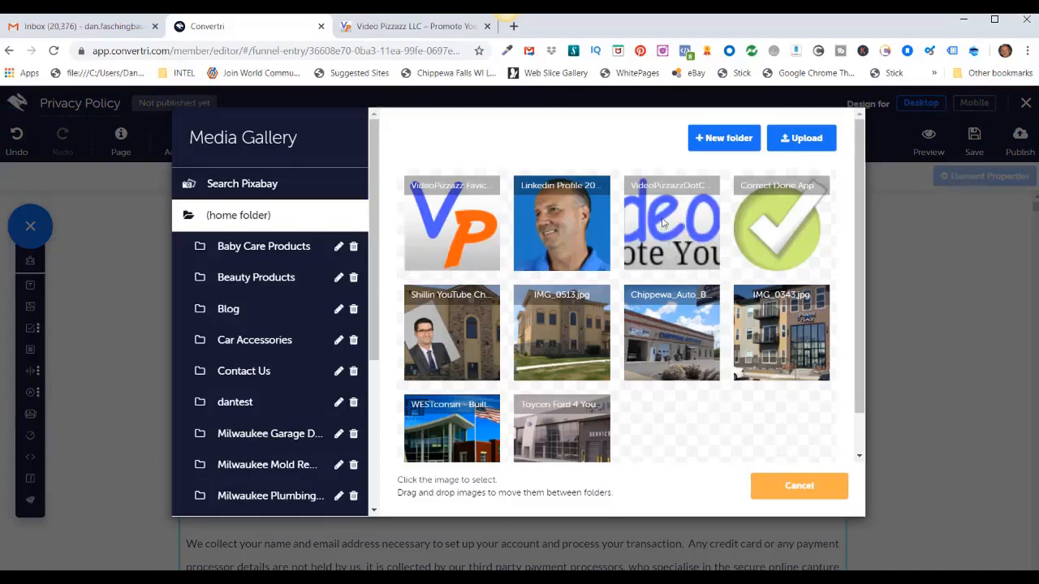
pyautogui.click(671, 232)
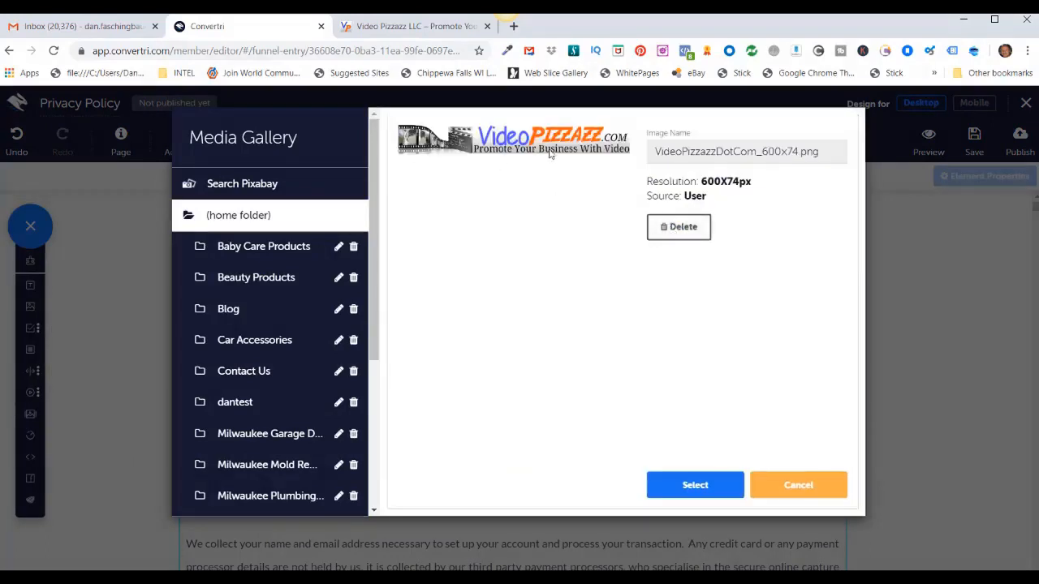
pyautogui.click(688, 486)
pyautogui.moveTo(586, 234); pyautogui.dragTo(585, 240)
pyautogui.click(778, 316)
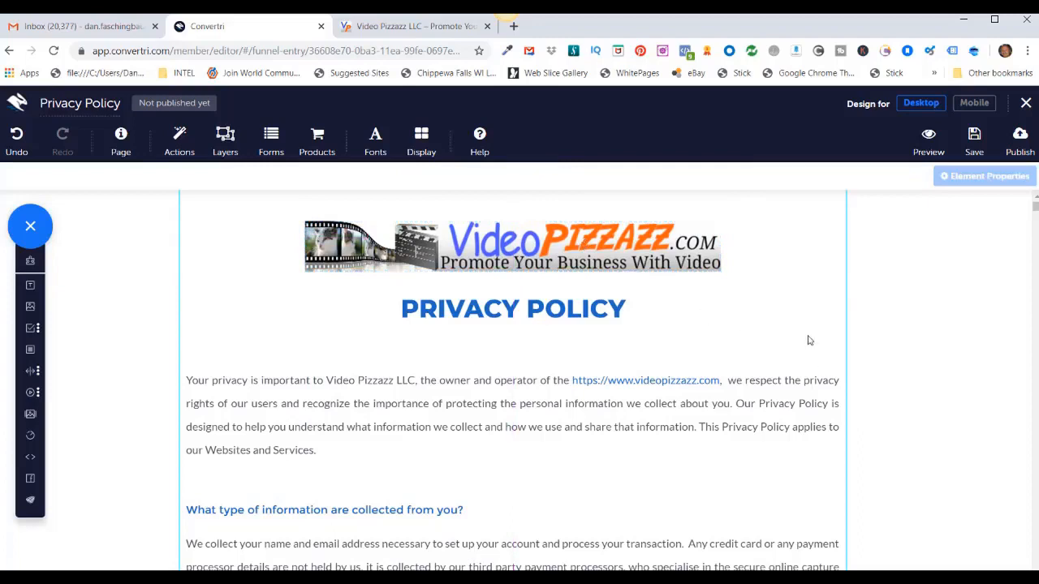
pyautogui.click(974, 135)
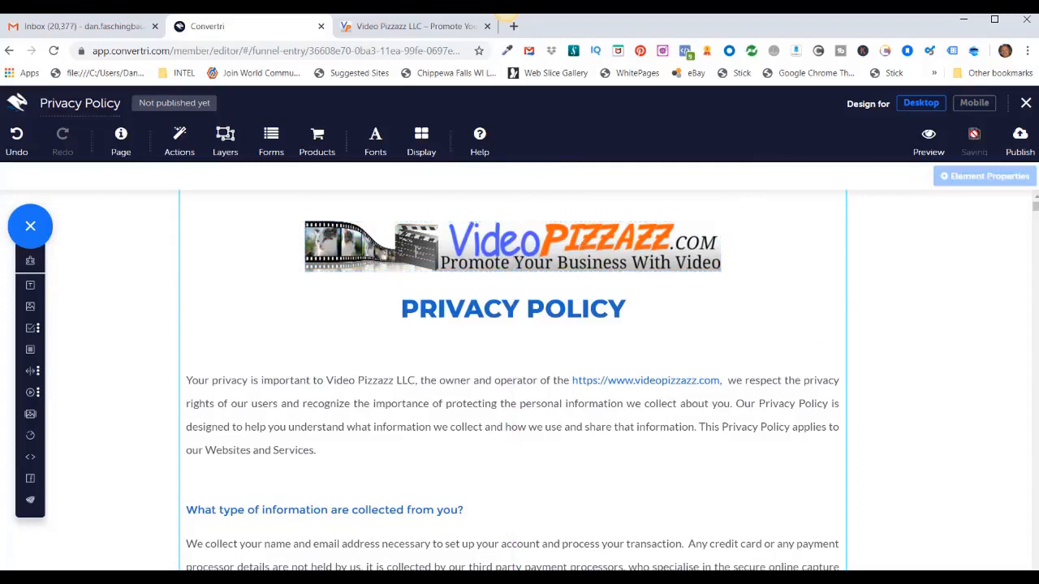
# Check the Privacy Policy page's mobile layout, including the logo and heading, and return to the desktop layout
pyautogui.click(976, 104)
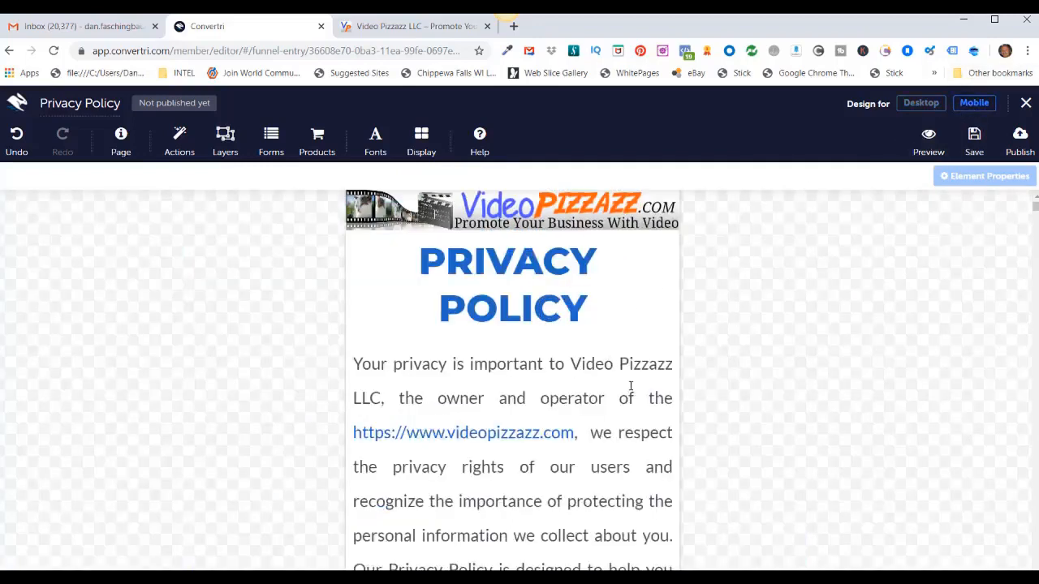
pyautogui.scroll(-15, 624, 337)
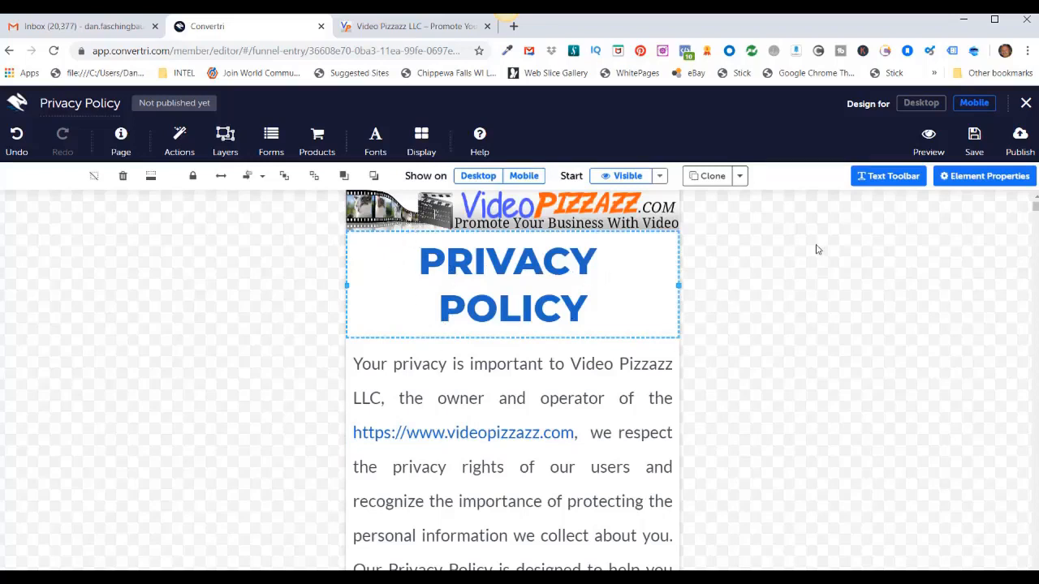
pyautogui.click(920, 104)
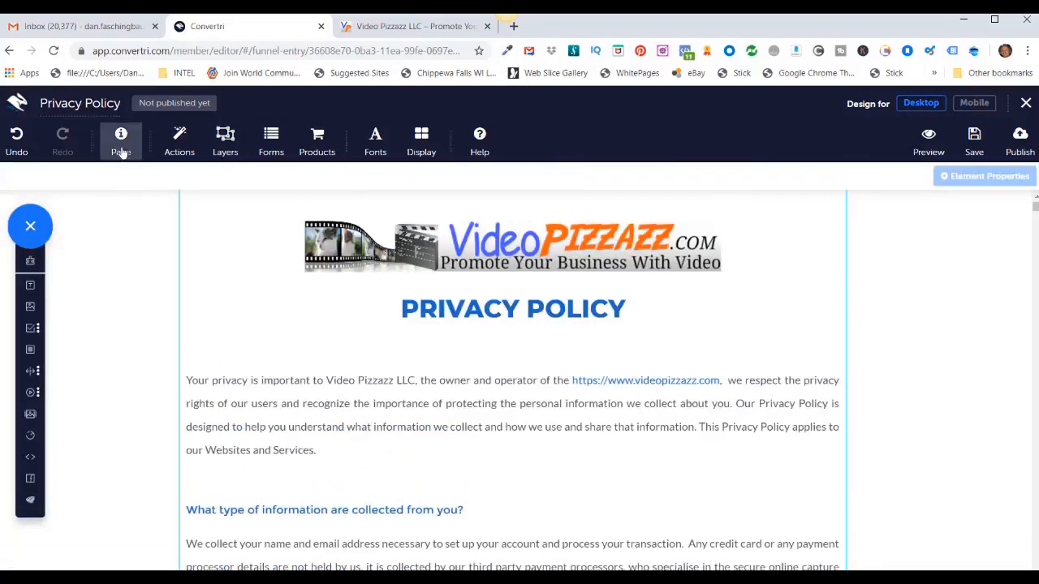
# Fill in the Privacy Policy page's meta info with title Video Pizzazz (Privacy Policy), agency description and keywords, author, designer, contact and copyright Video Pizzazz LLC 2019
pyautogui.click(122, 143)
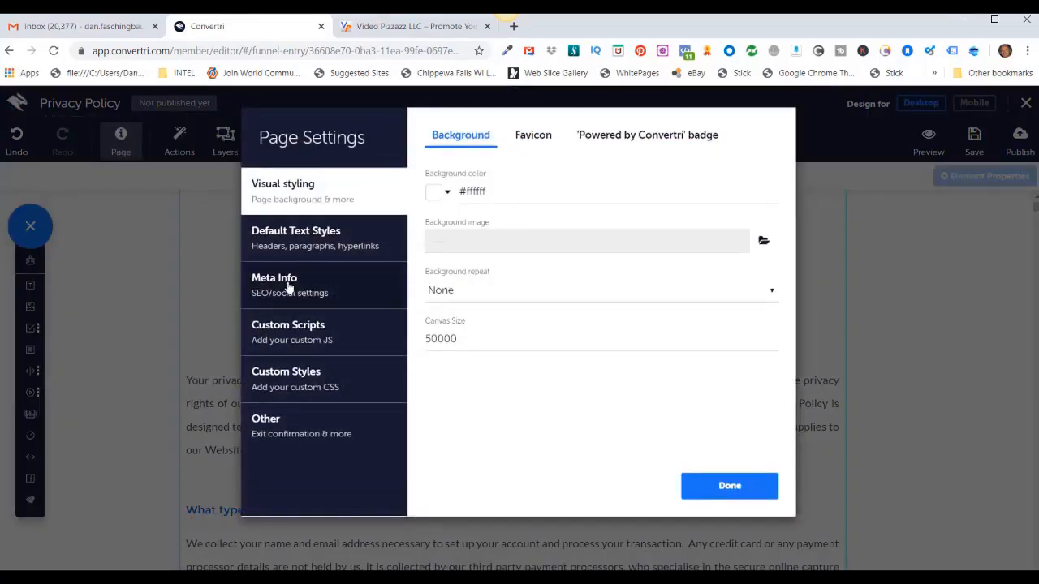
pyautogui.click(289, 288)
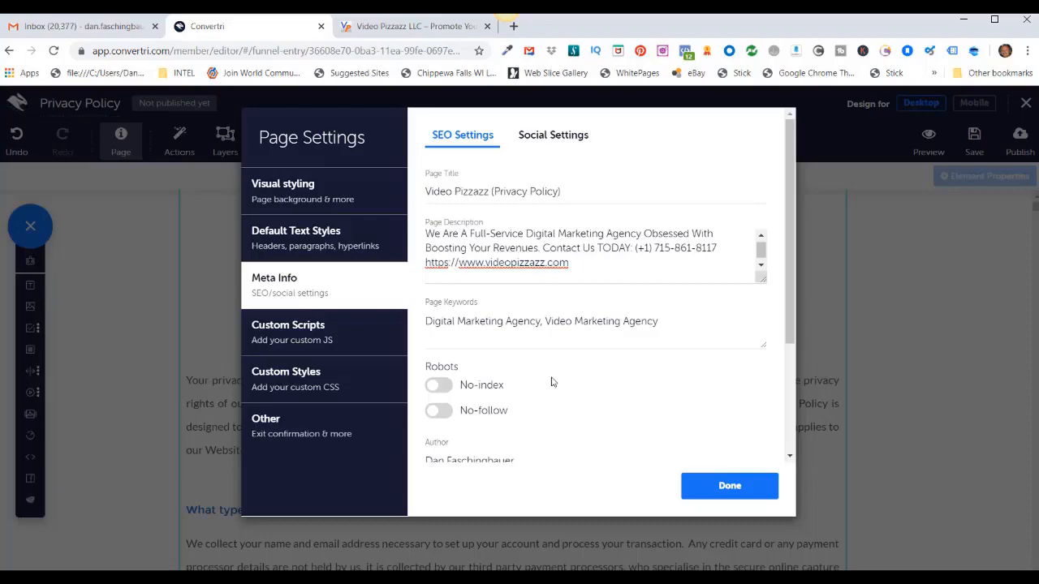
pyautogui.scroll(-3, 552, 381)
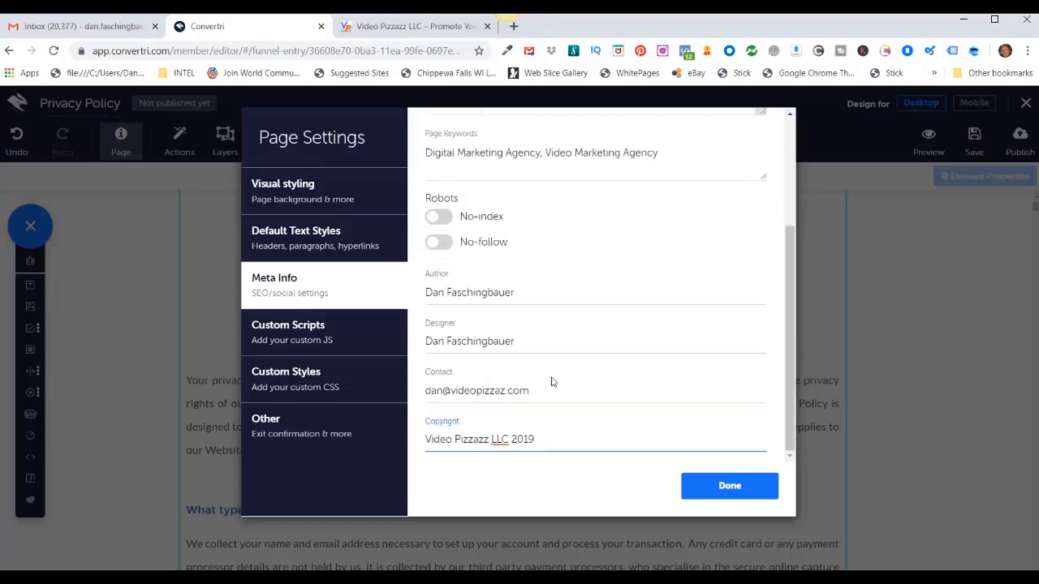
pyautogui.click(721, 492)
# Set the Privacy Policy page's favicon to VideoPizzazz Favicon 250x250.png and save the page
pyautogui.click(120, 140)
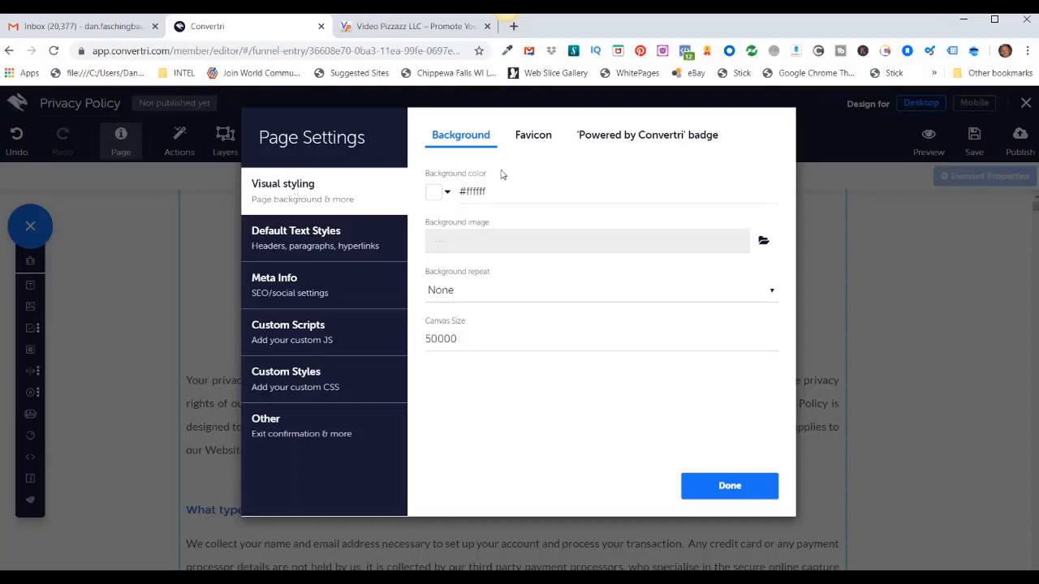
pyautogui.click(535, 139)
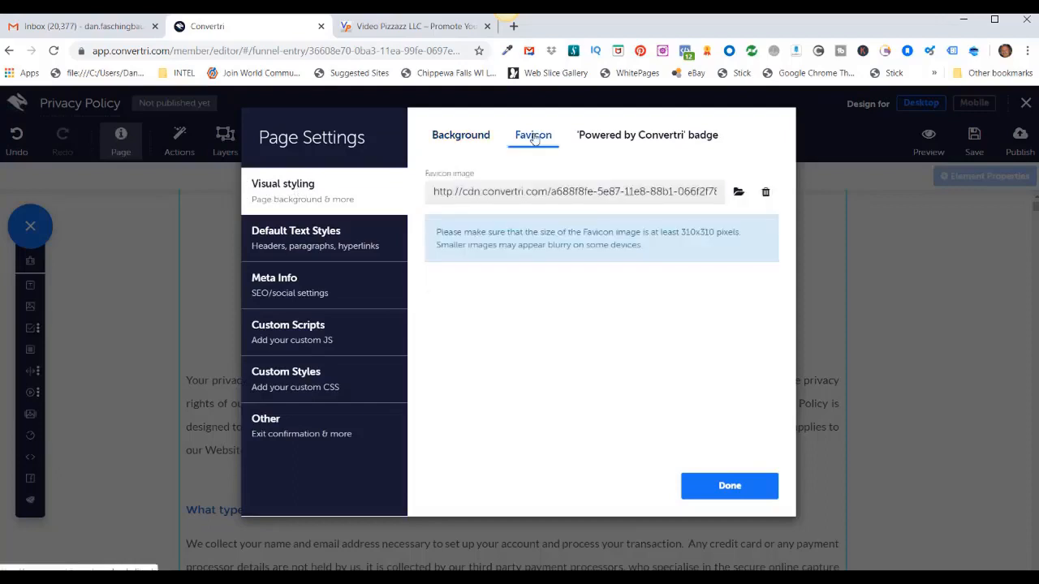
pyautogui.click(738, 195)
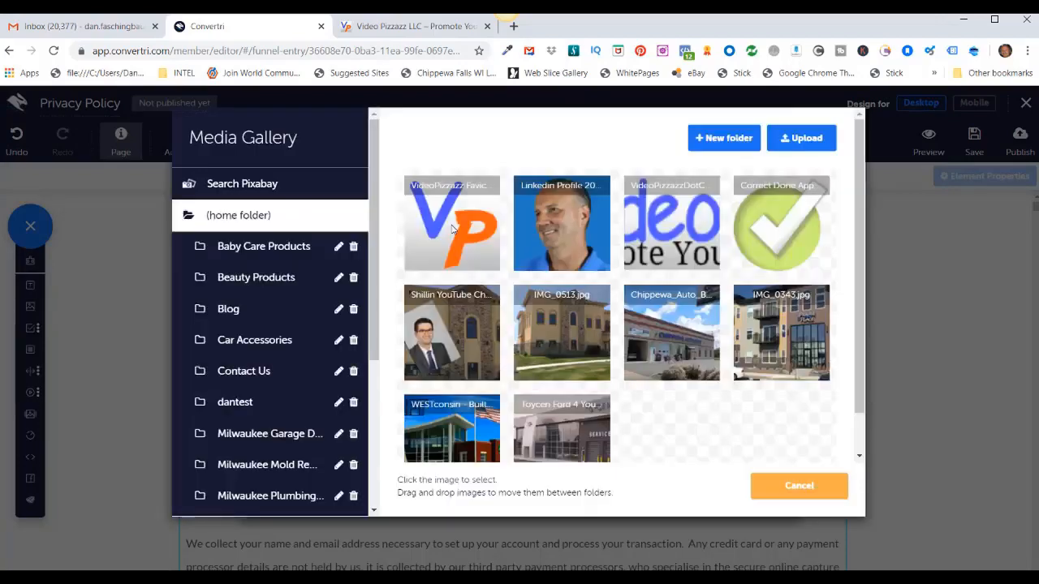
pyautogui.click(455, 230)
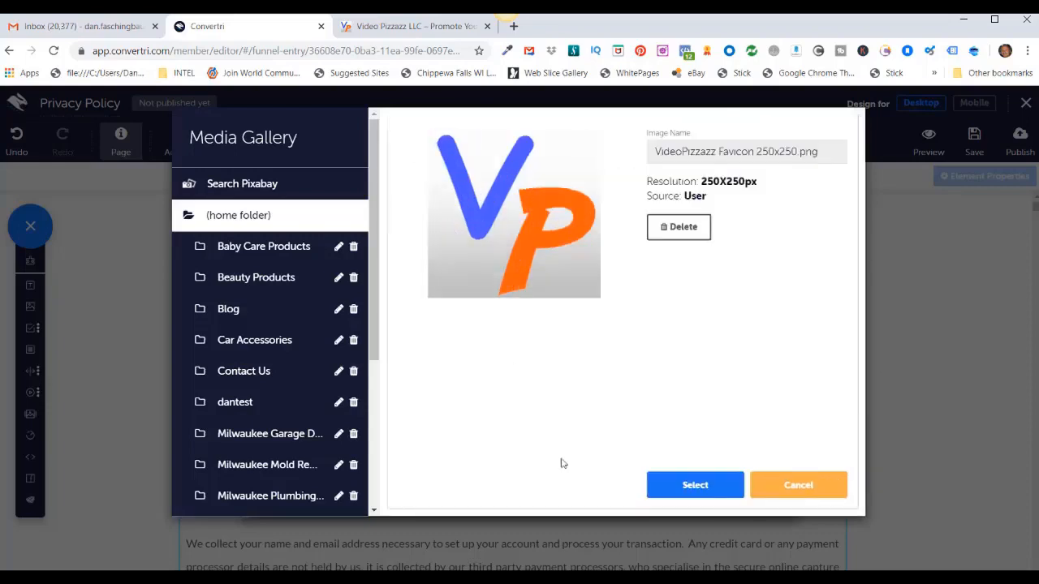
pyautogui.click(692, 487)
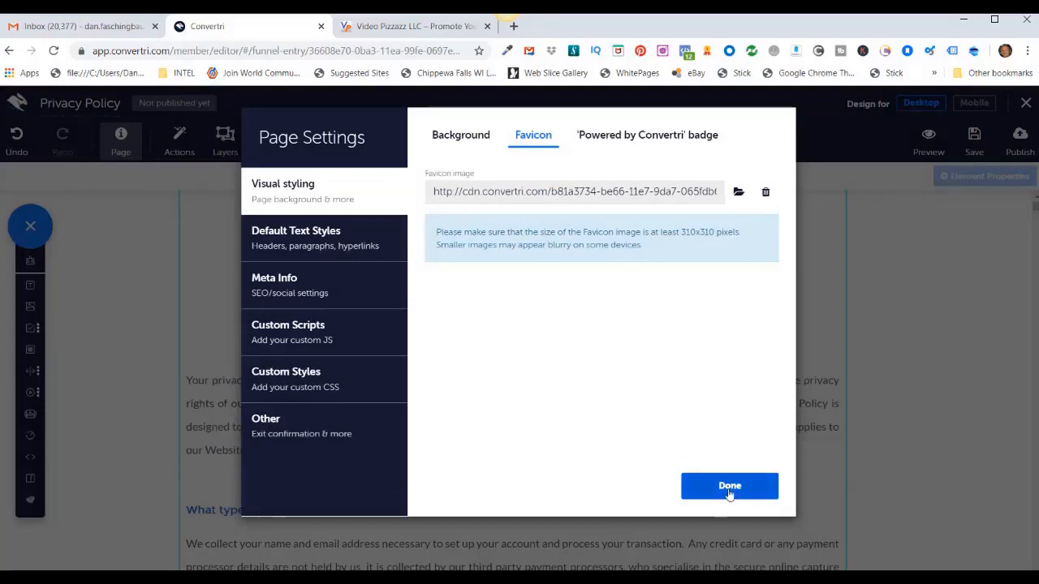
pyautogui.click(730, 492)
pyautogui.click(974, 145)
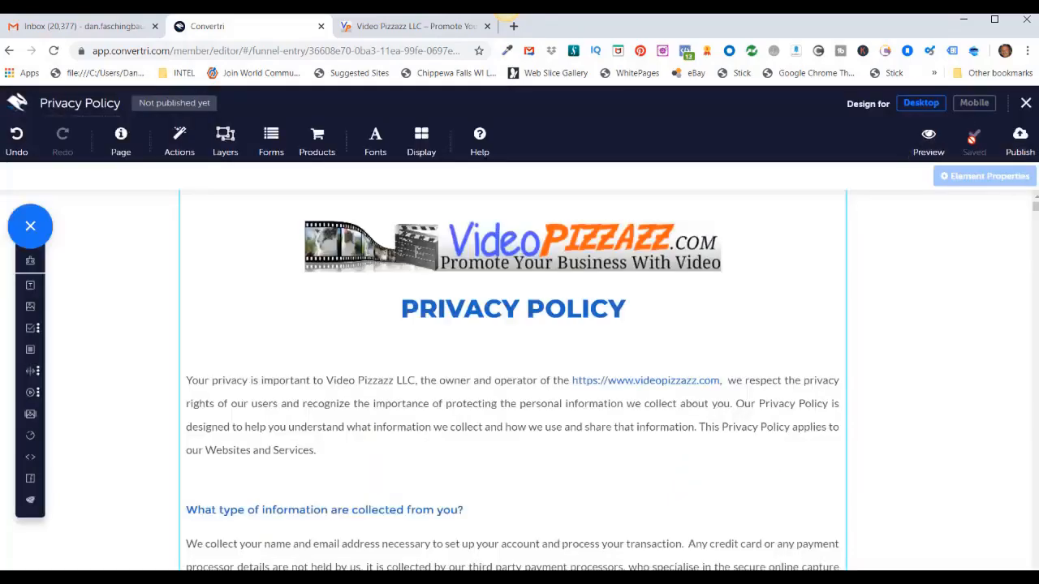
# Publish the Privacy Policy page under the path privacy-policy
pyautogui.click(1024, 140)
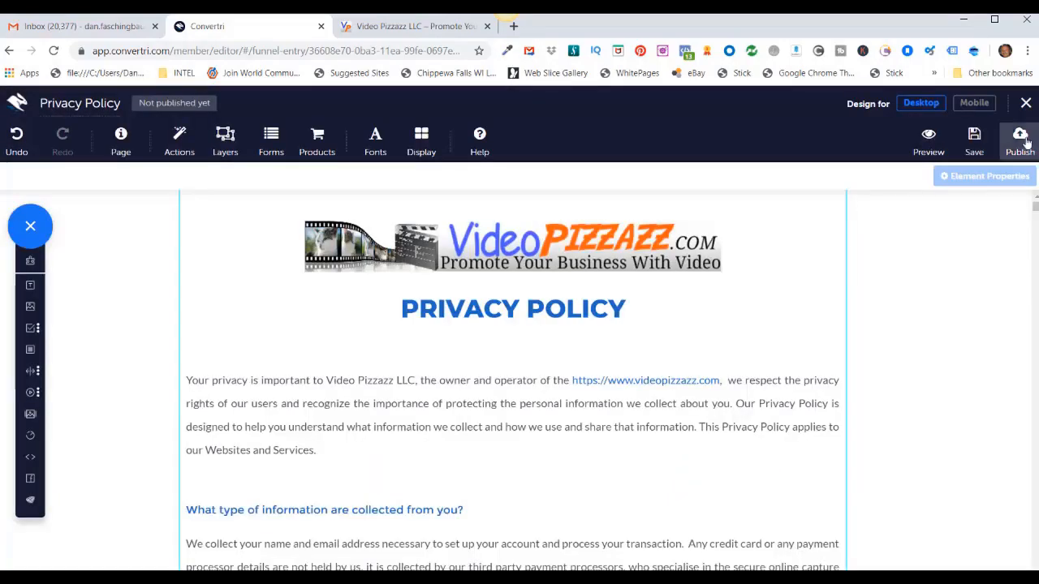
pyautogui.write('privacy-policy')
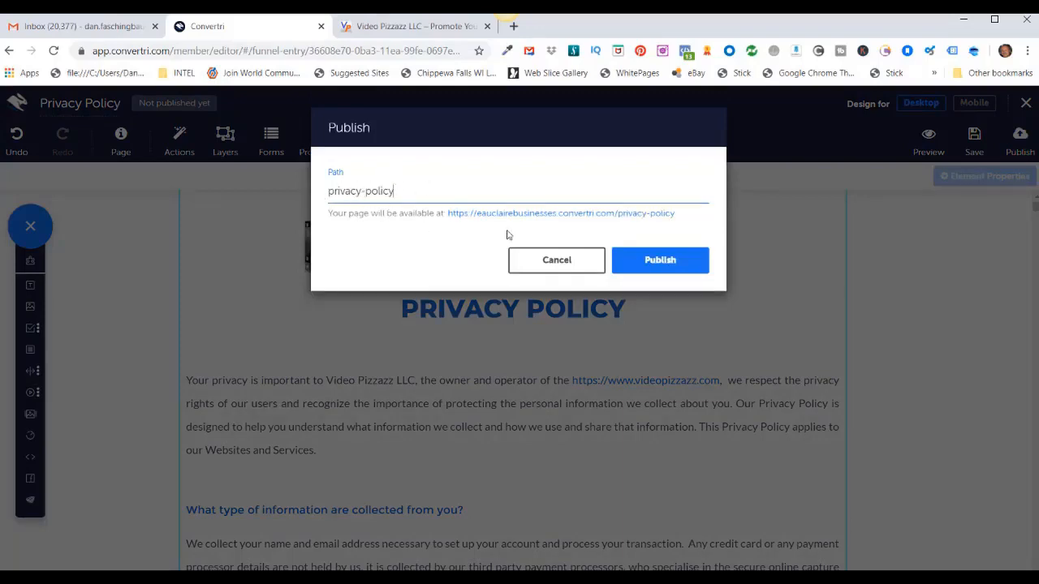
pyautogui.click(659, 260)
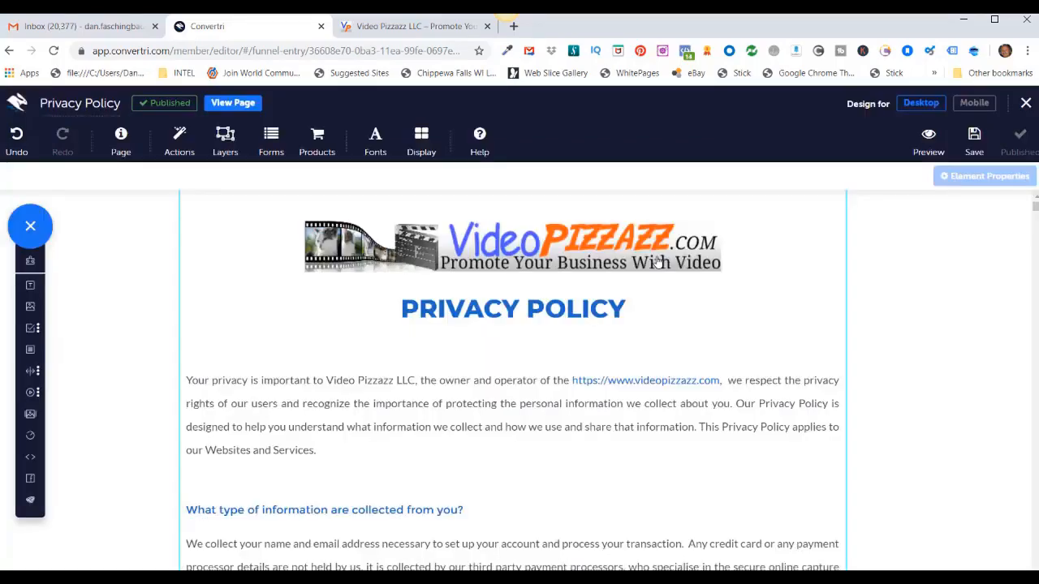
# View the published Privacy Policy page, check its text from the logo to the footer, and return to the page editor
pyautogui.click(241, 104)
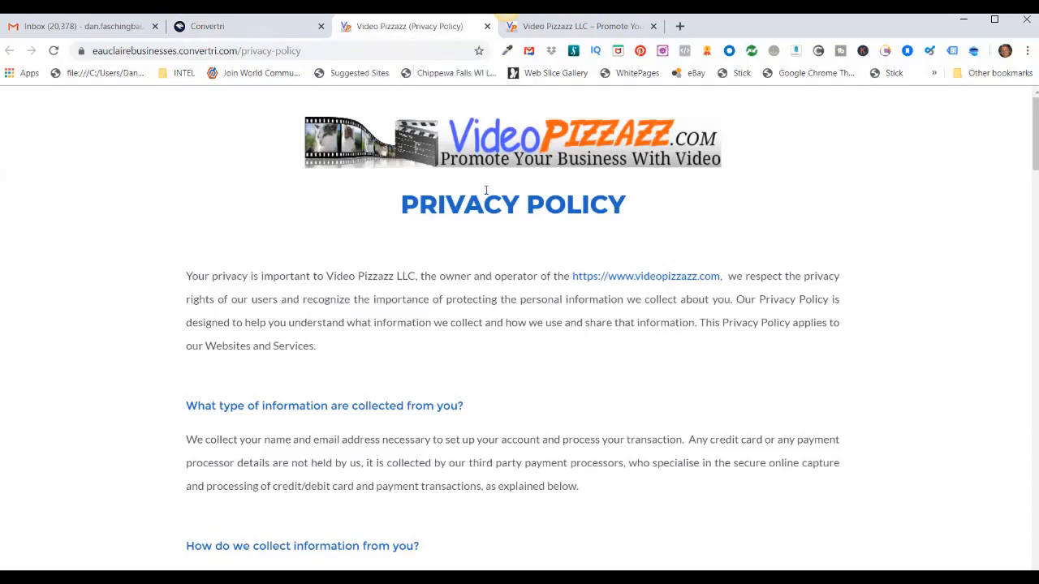
pyautogui.scroll(-12, 644, 269)
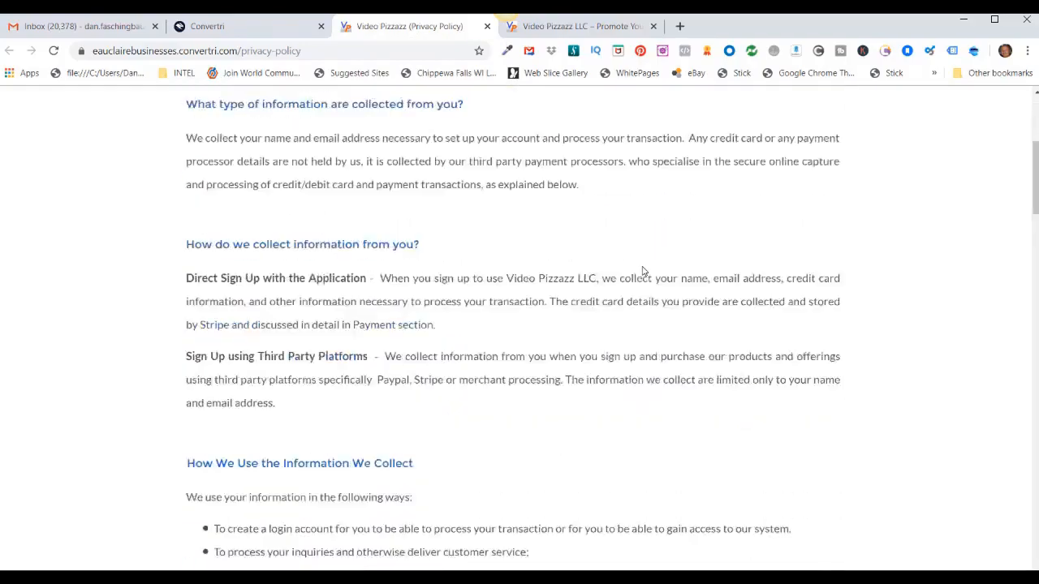
pyautogui.scroll(-15, 643, 271)
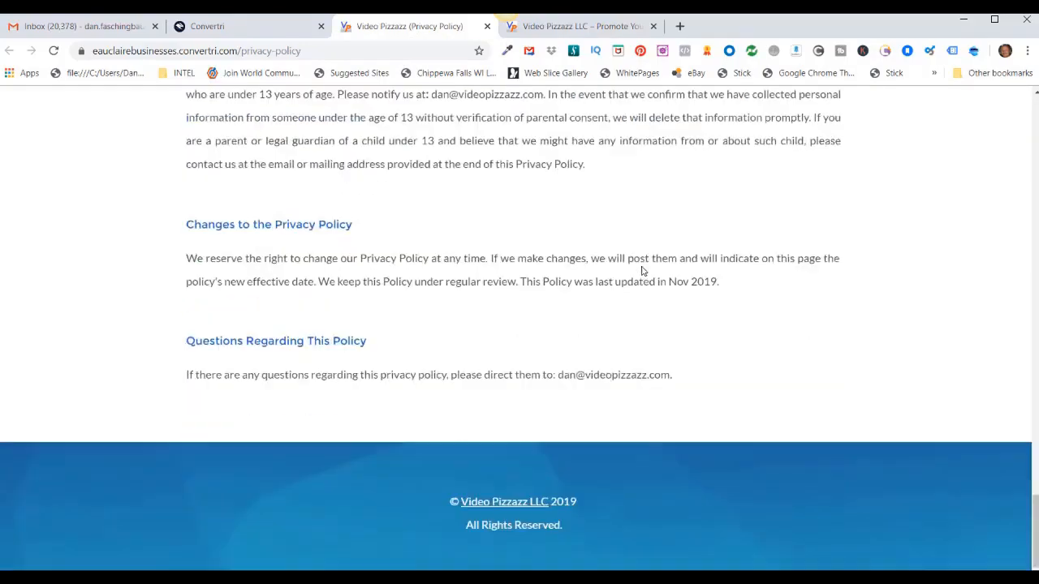
pyautogui.press('Home')
pyautogui.click(250, 31)
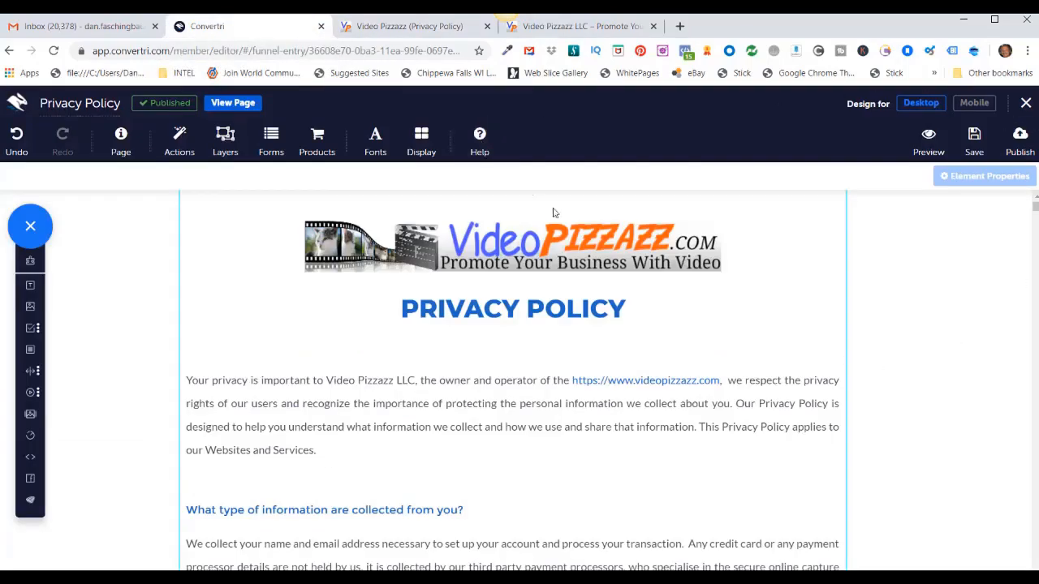
# Return to the funnel's page overview and view the Terms of Service page's published link
pyautogui.click(1027, 103)
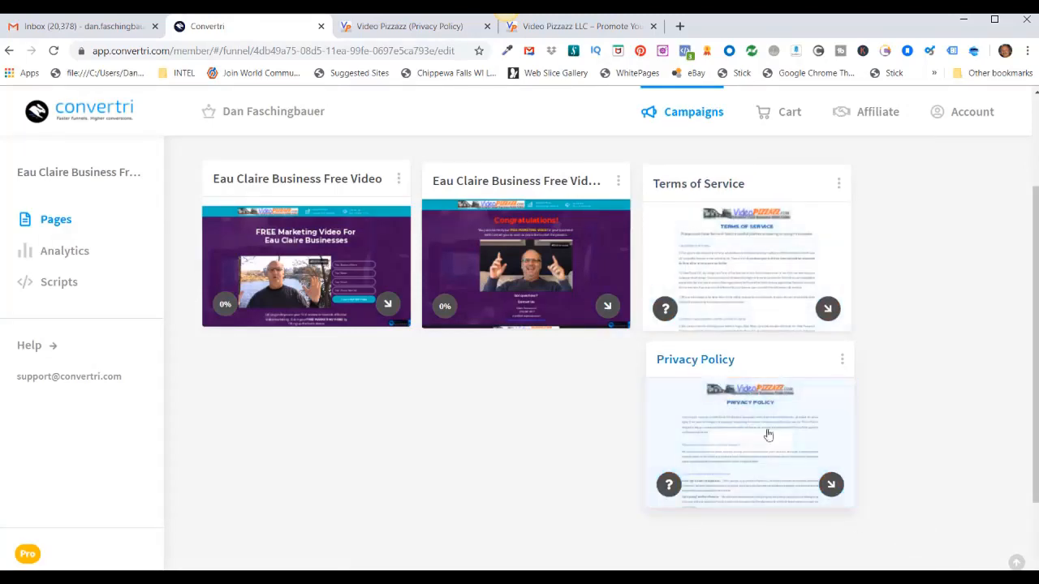
pyautogui.moveTo(772, 447)
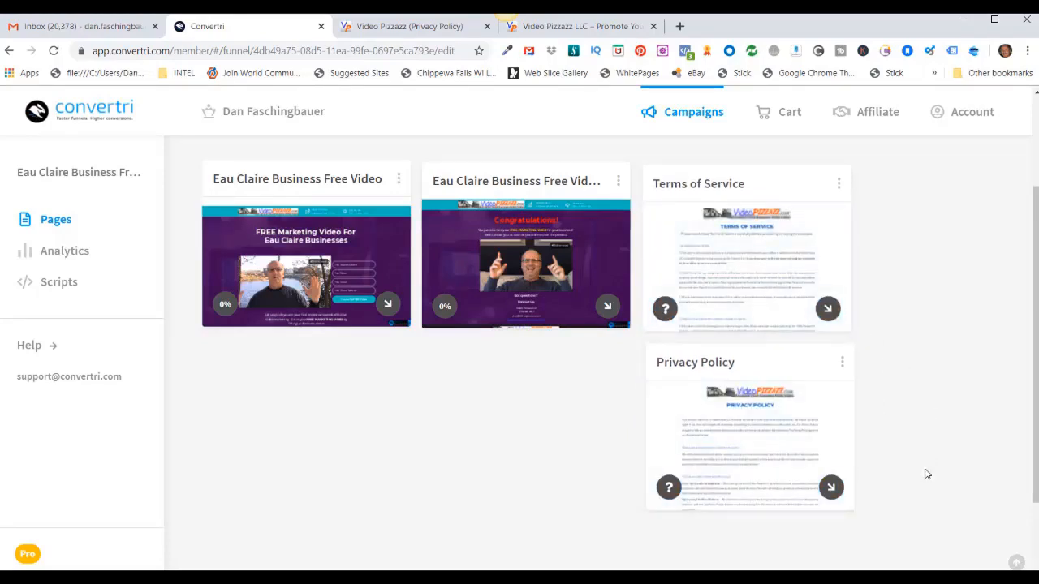
pyautogui.click(838, 182)
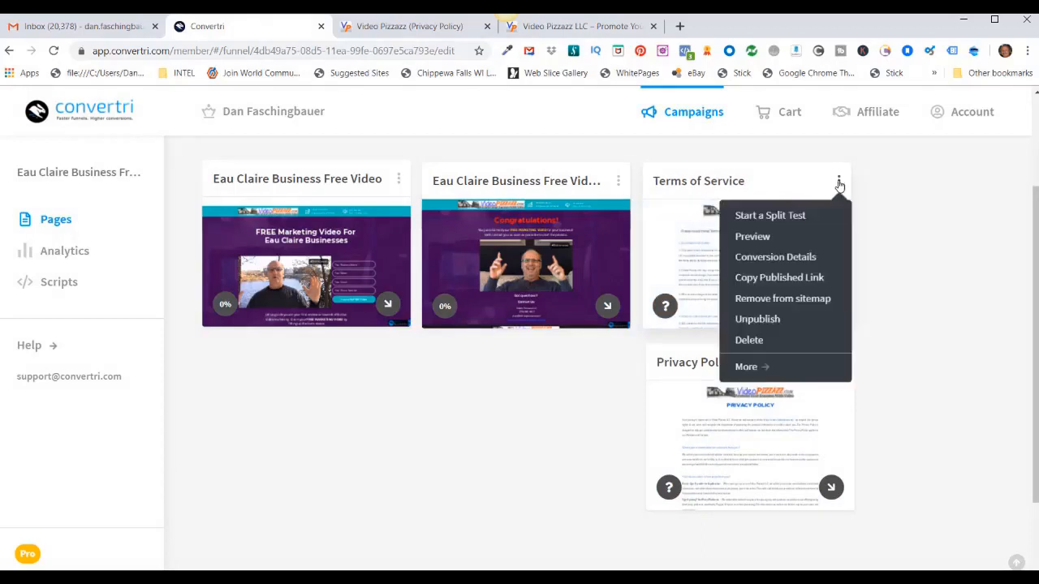
pyautogui.click(779, 277)
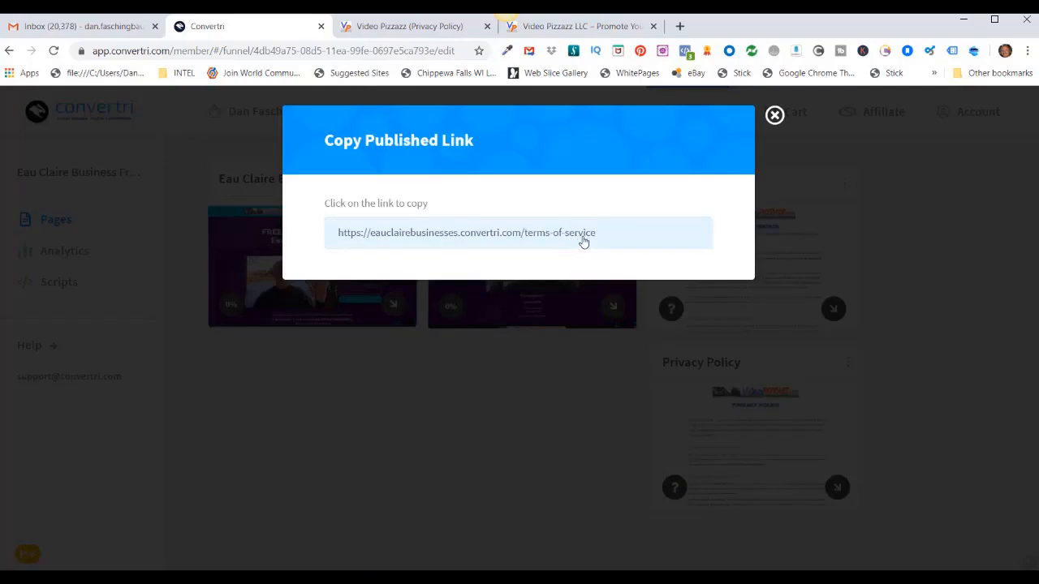
pyautogui.click(775, 117)
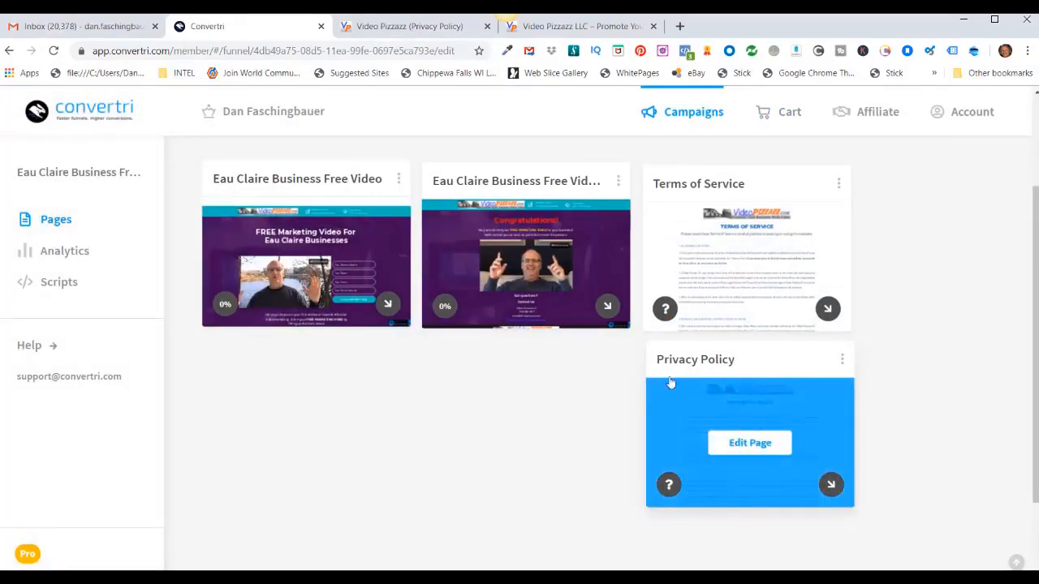
# Copy the Privacy Policy page's published link to the clipboard
pyautogui.click(842, 362)
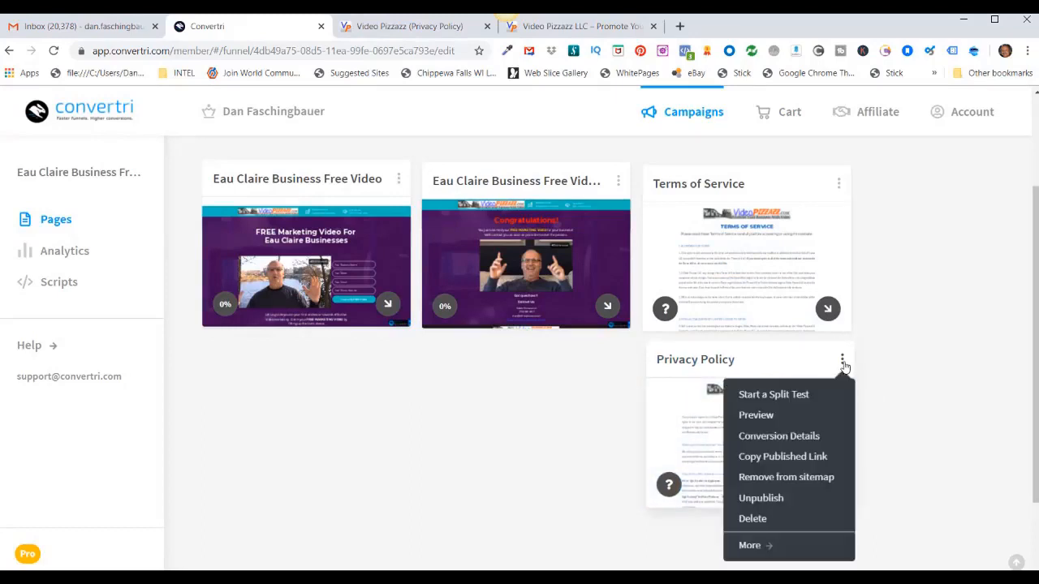
pyautogui.click(781, 460)
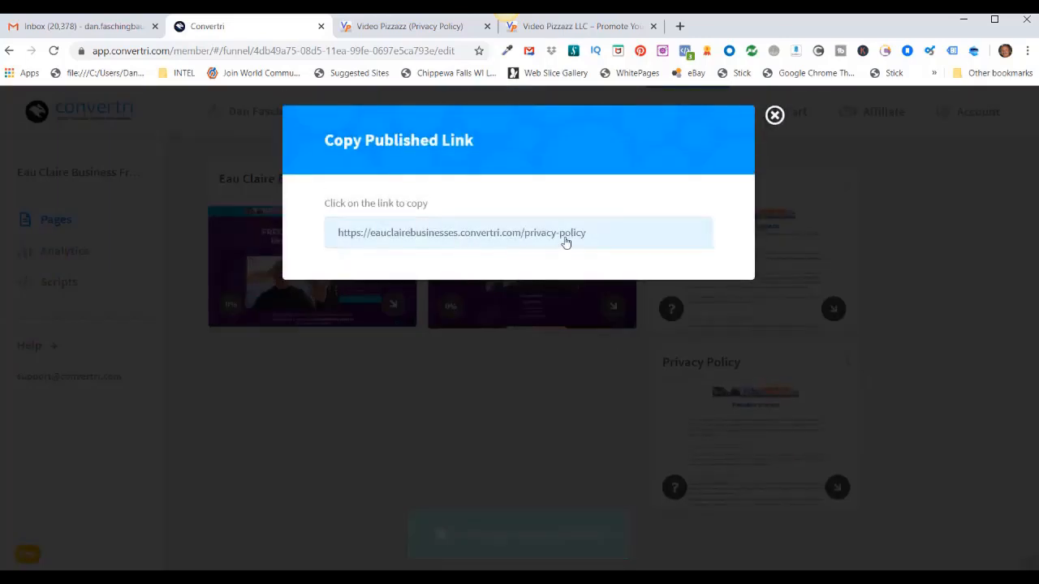
pyautogui.click(473, 237)
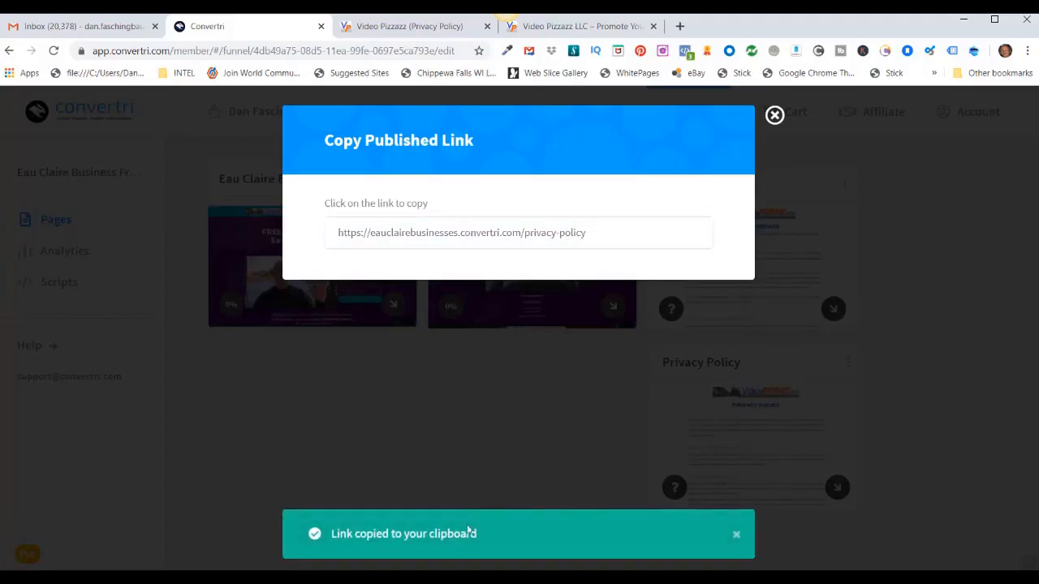
pyautogui.click(774, 115)
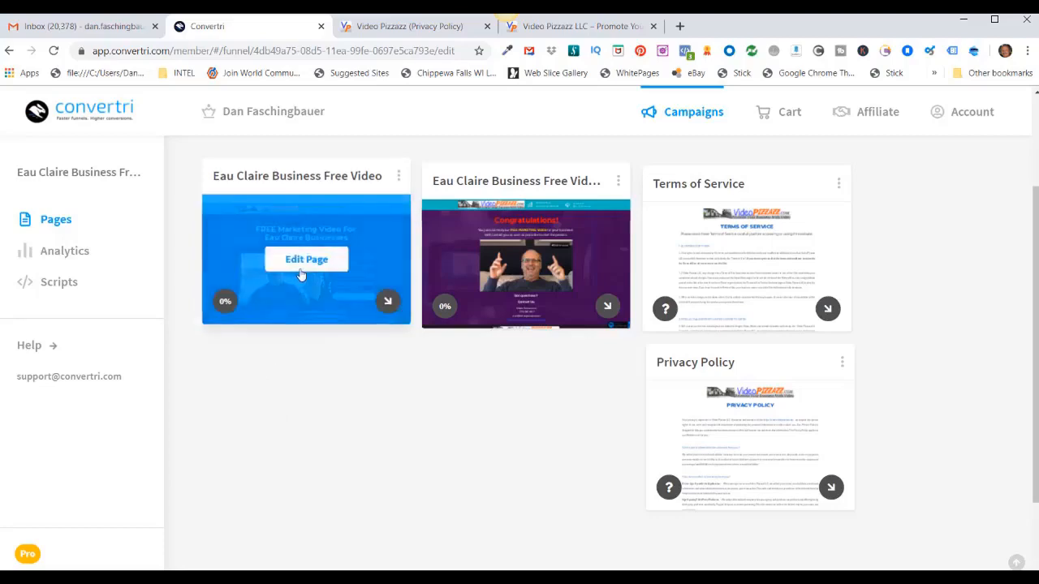
# Open the Eau Claire Business Free Video page for editing and place a text element reading "Terms of Service" near the footer's copyright line
pyautogui.click(305, 260)
pyautogui.scroll(-10, 630, 401)
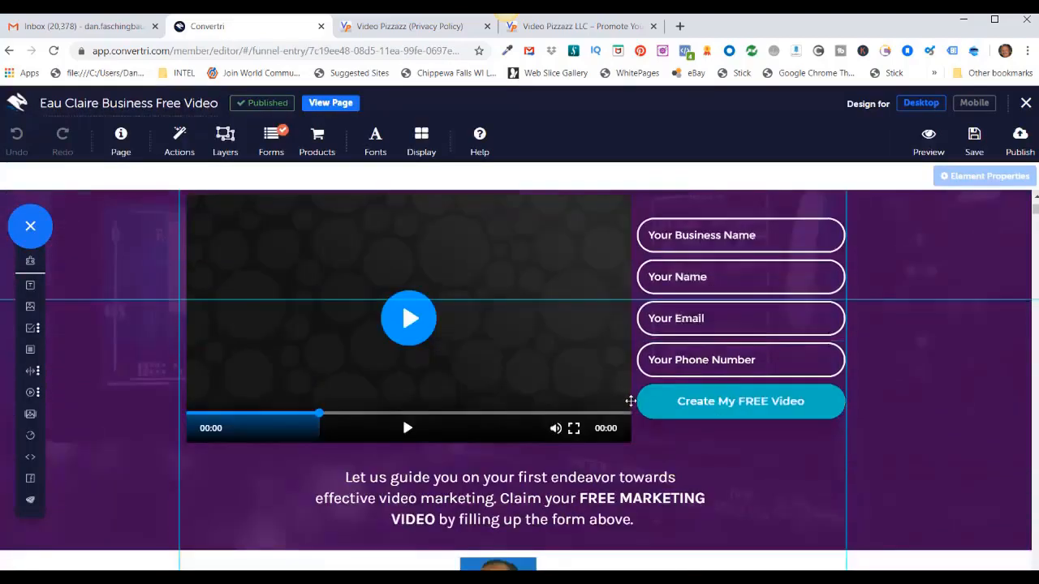
pyautogui.scroll(-3, 631, 396)
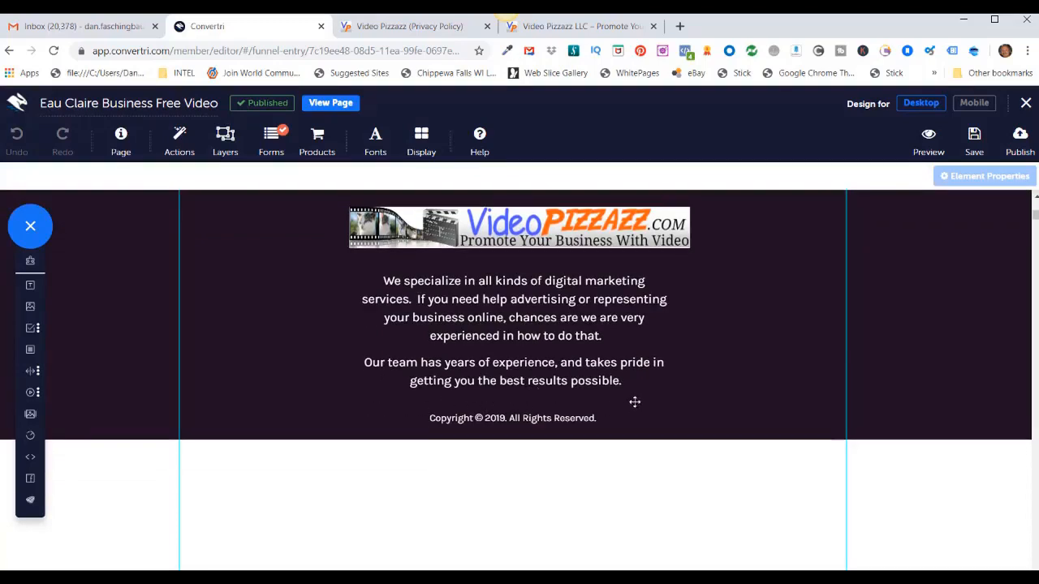
pyautogui.moveTo(30, 268)
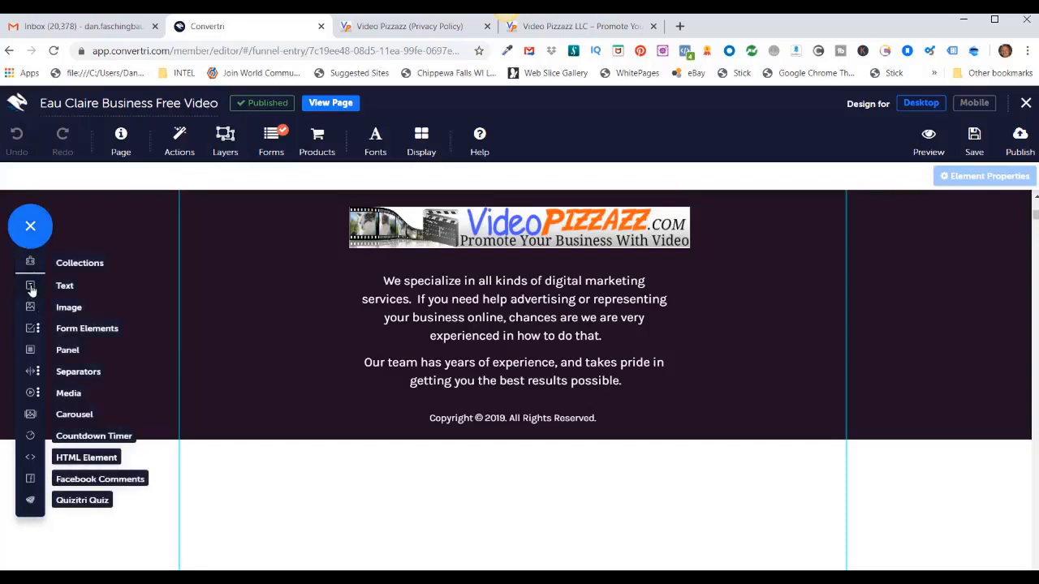
pyautogui.click(30, 290)
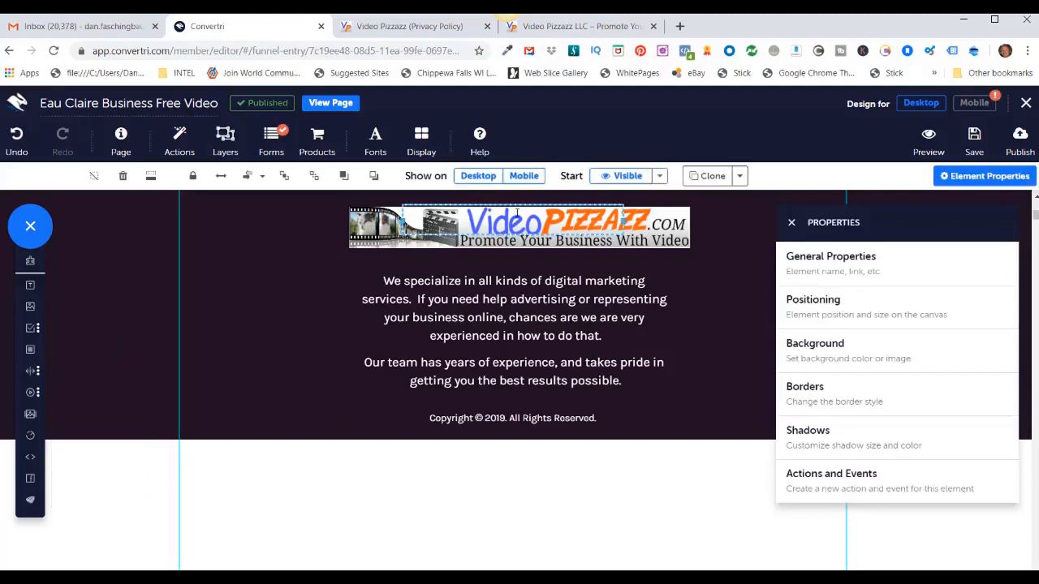
pyautogui.click(528, 222)
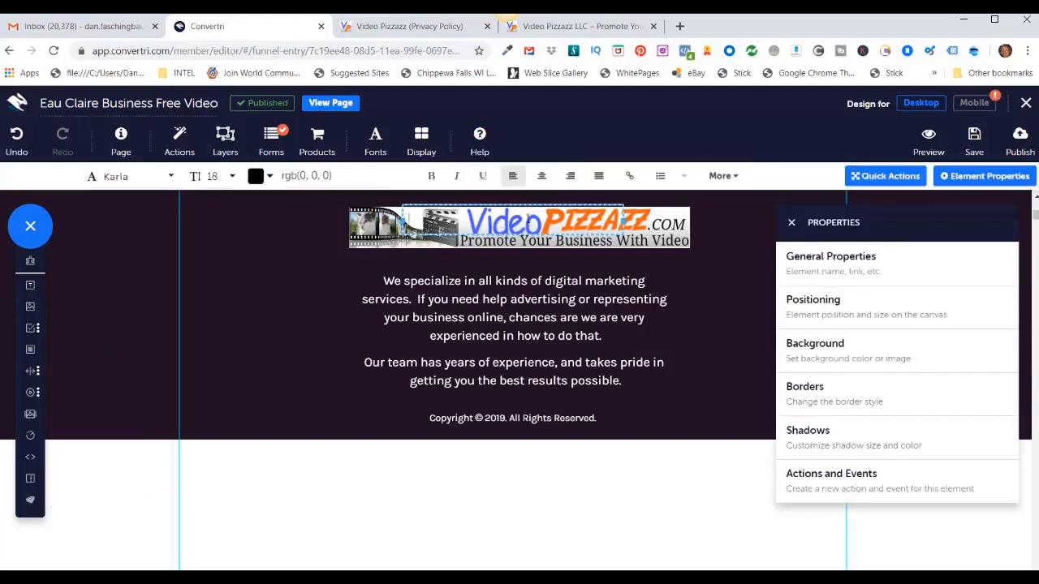
pyautogui.hotkey('ctrl', 'v')
pyautogui.moveTo(522, 215); pyautogui.dragTo(455, 247)
pyautogui.click(479, 220)
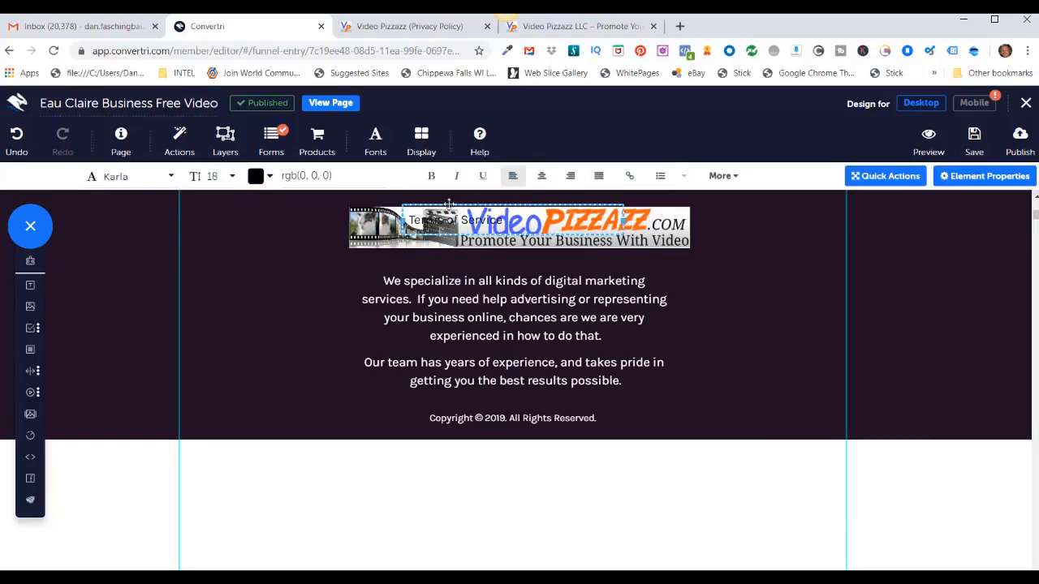
pyautogui.moveTo(449, 204); pyautogui.dragTo(345, 397)
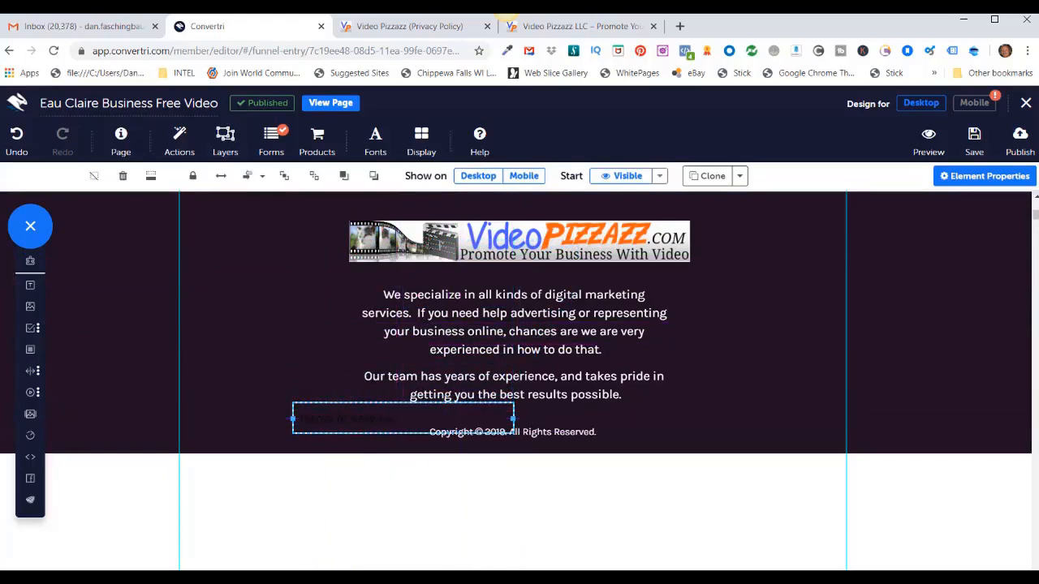
# Set the footer's "Terms of Service" text color to white, rgb(255, 255, 255)
pyautogui.moveTo(396, 418); pyautogui.dragTo(294, 418)
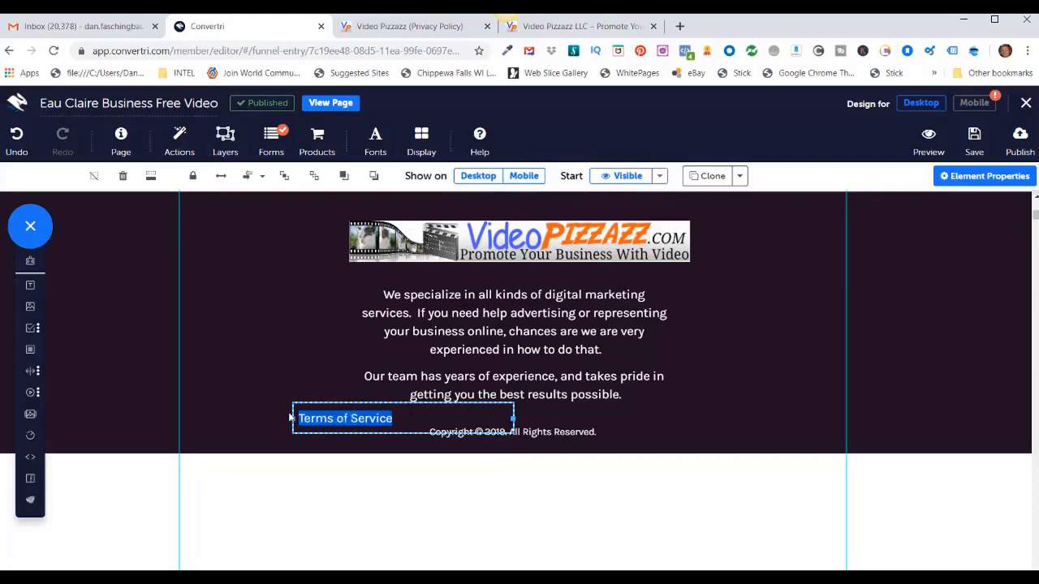
pyautogui.click(961, 177)
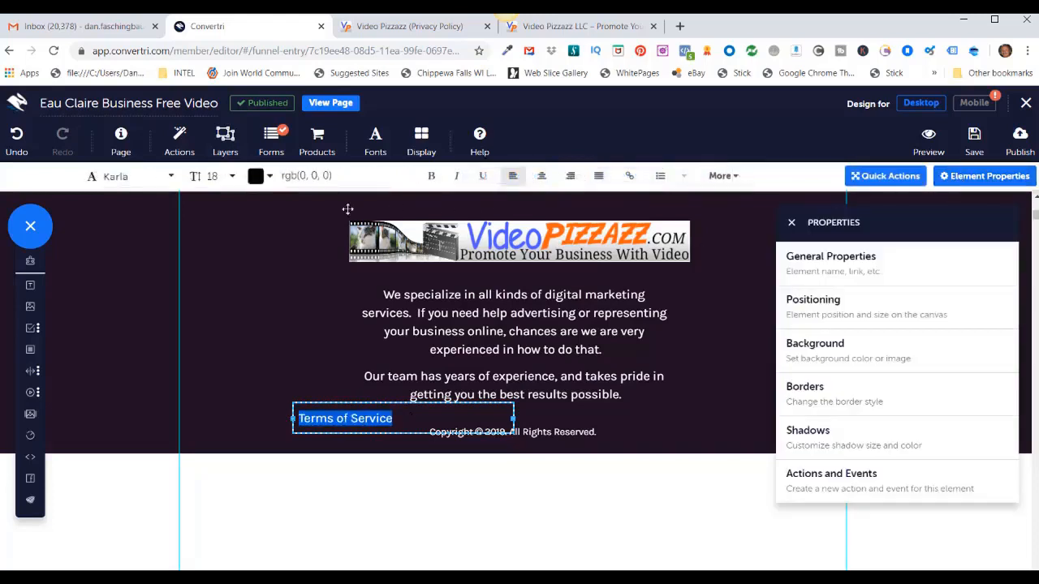
pyautogui.click(256, 177)
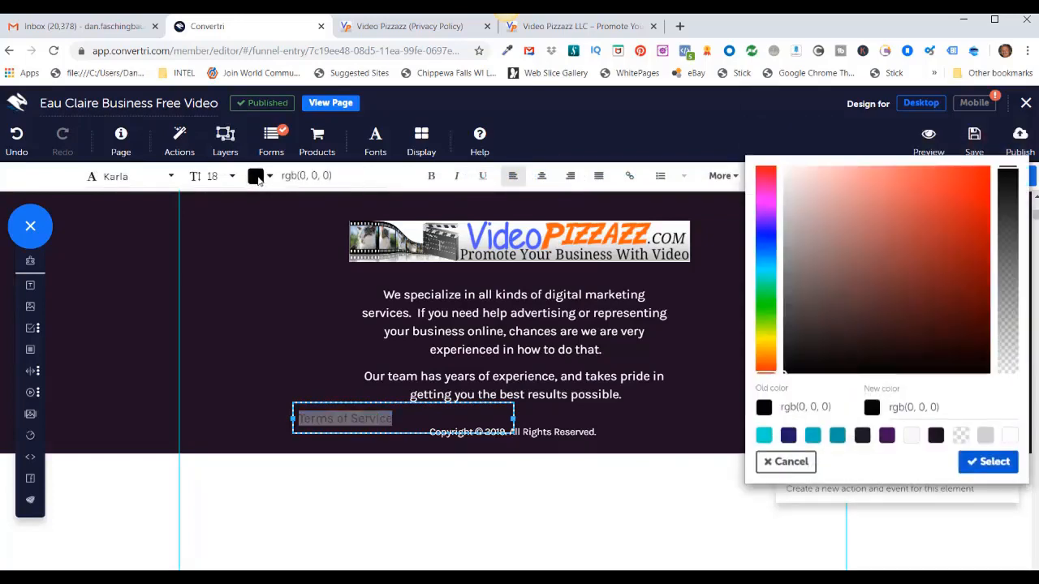
pyautogui.click(1013, 440)
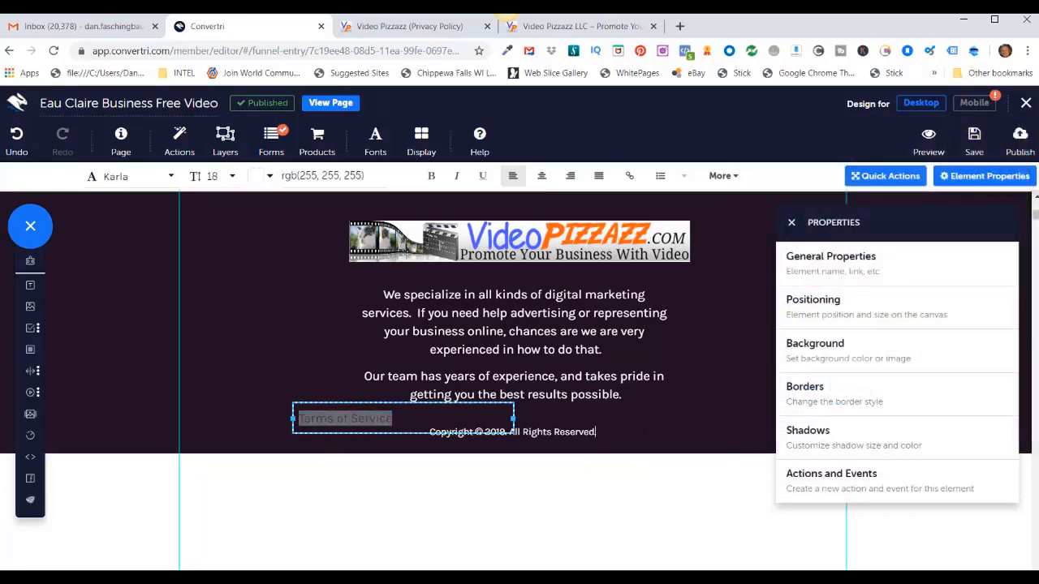
pyautogui.click(619, 501)
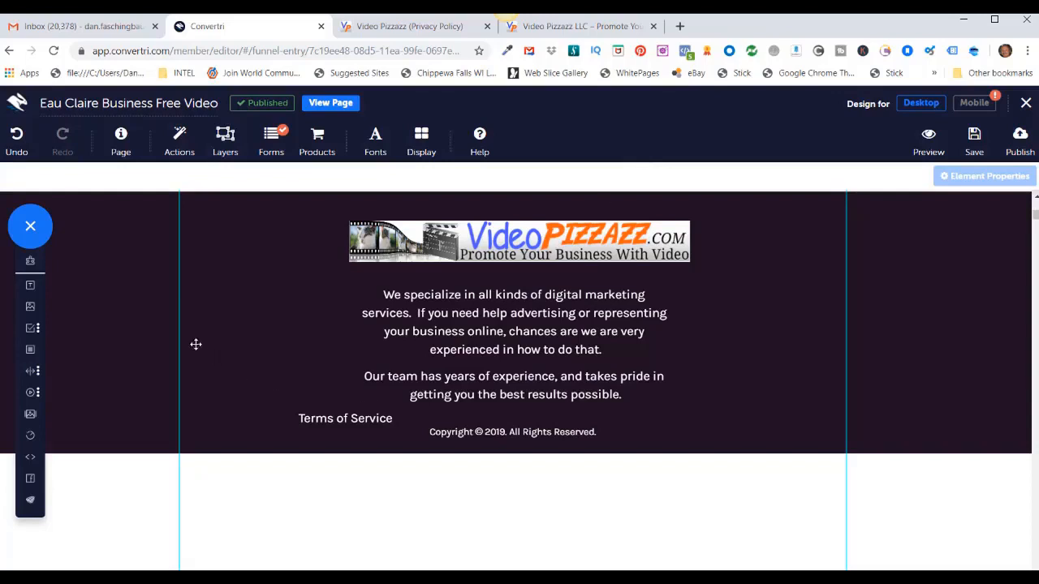
# Add a text element reading "Privacy Policy" beside "Terms of Service" in the footer and set its text color to white
pyautogui.click(30, 287)
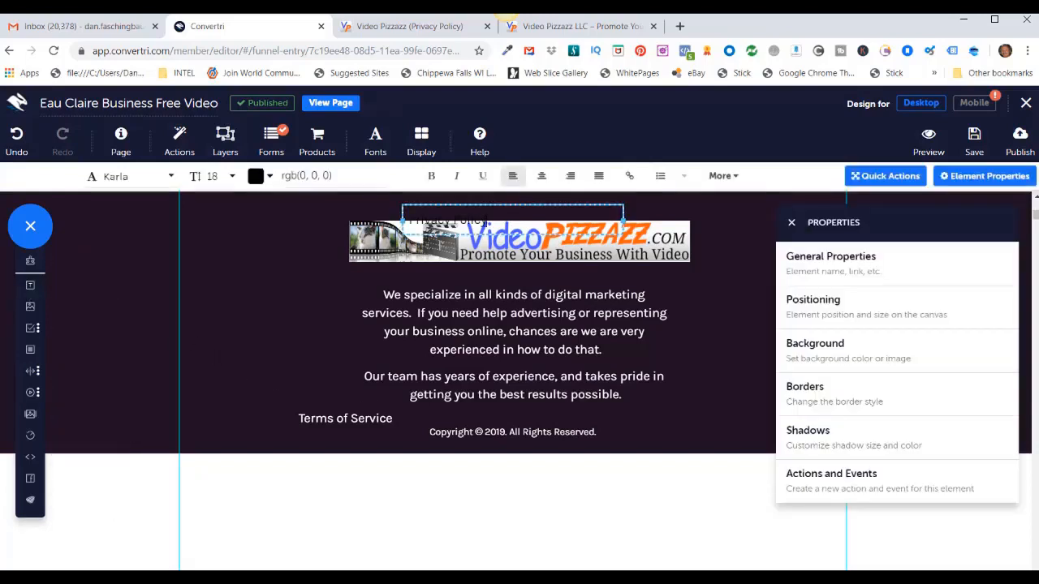
pyautogui.moveTo(509, 204); pyautogui.dragTo(647, 410)
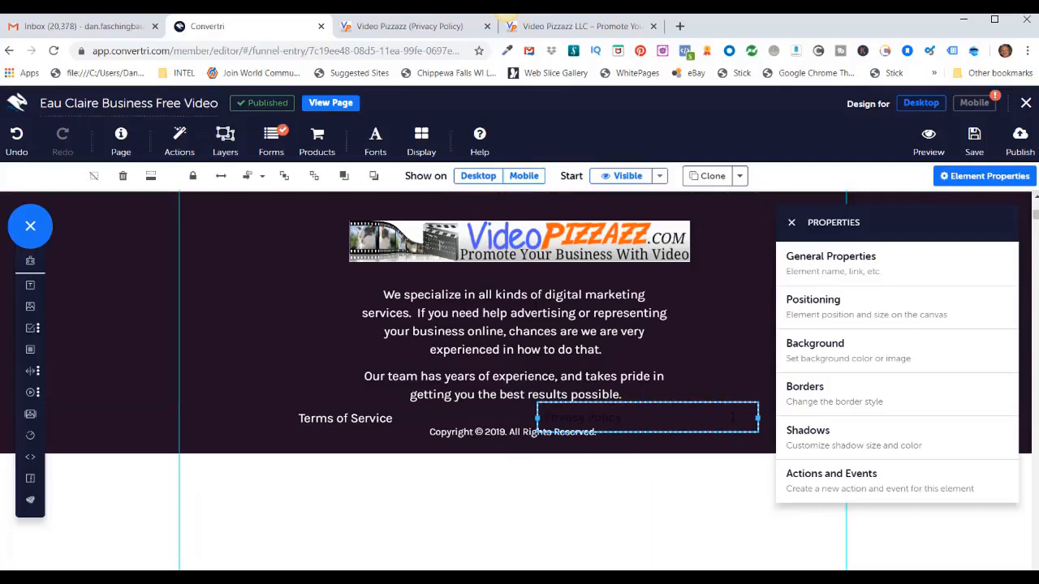
pyautogui.moveTo(624, 417); pyautogui.dragTo(536, 417)
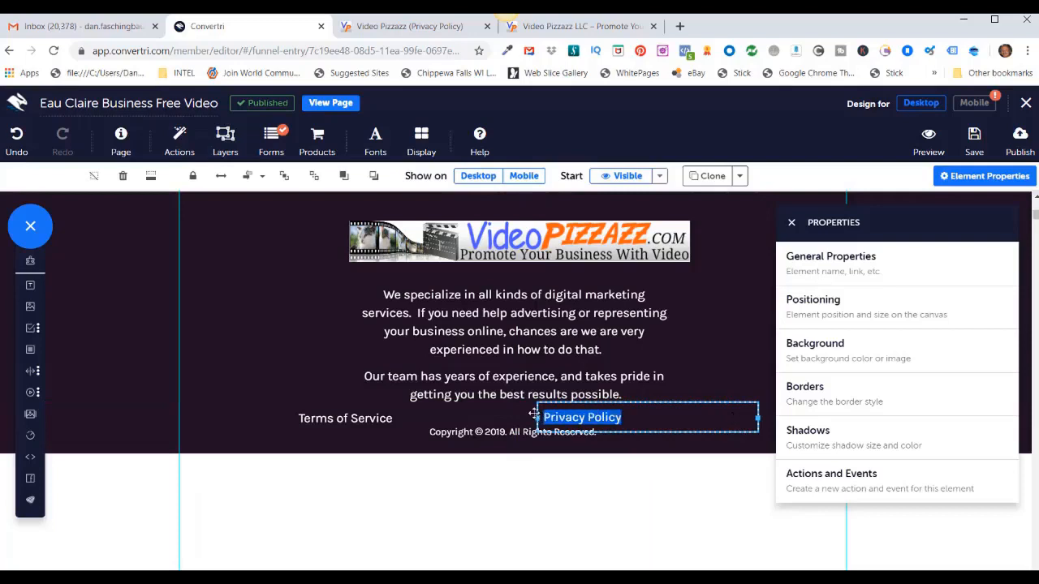
pyautogui.click(946, 177)
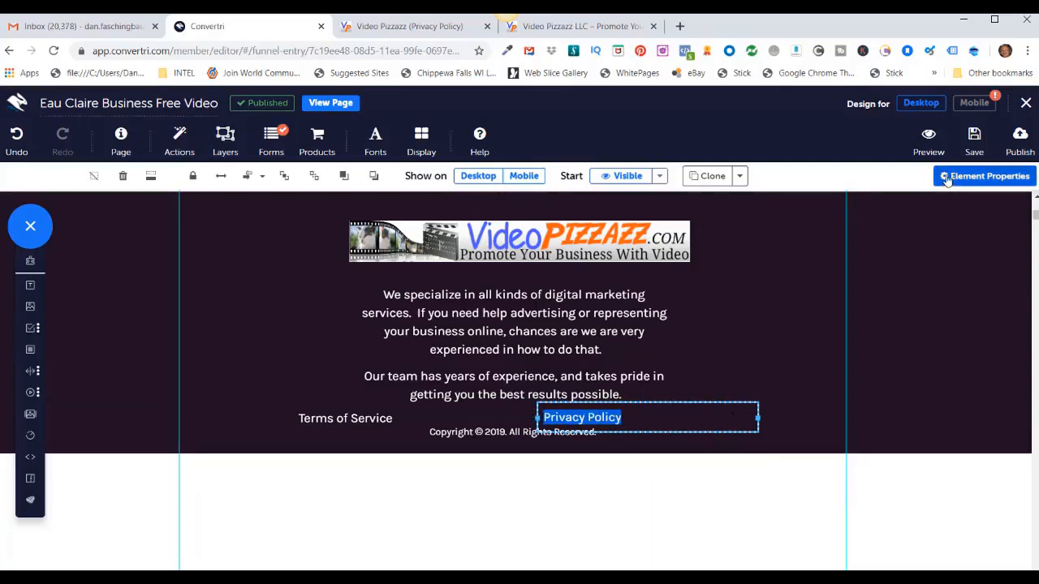
pyautogui.click(947, 177)
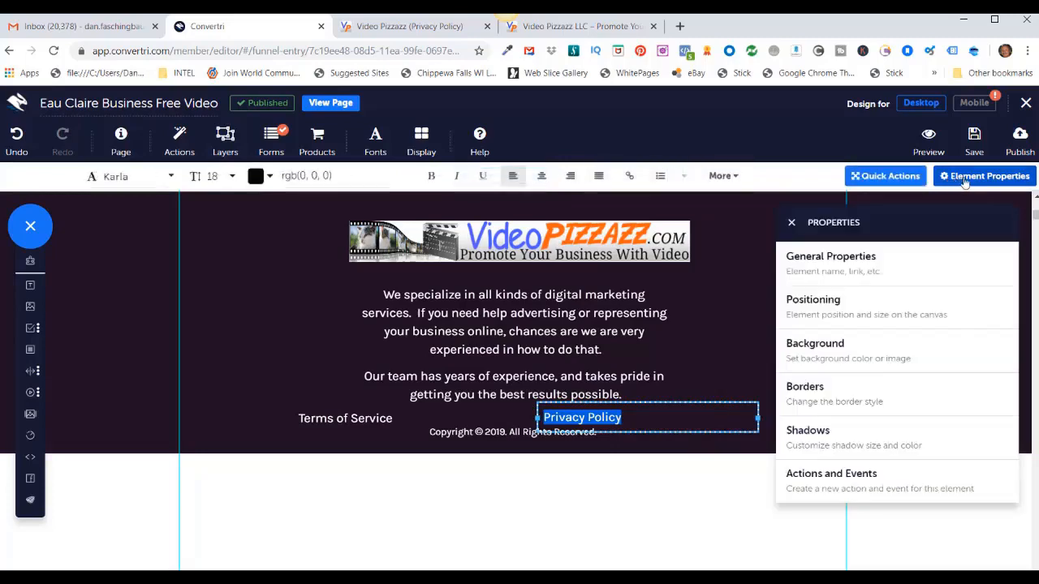
pyautogui.click(257, 177)
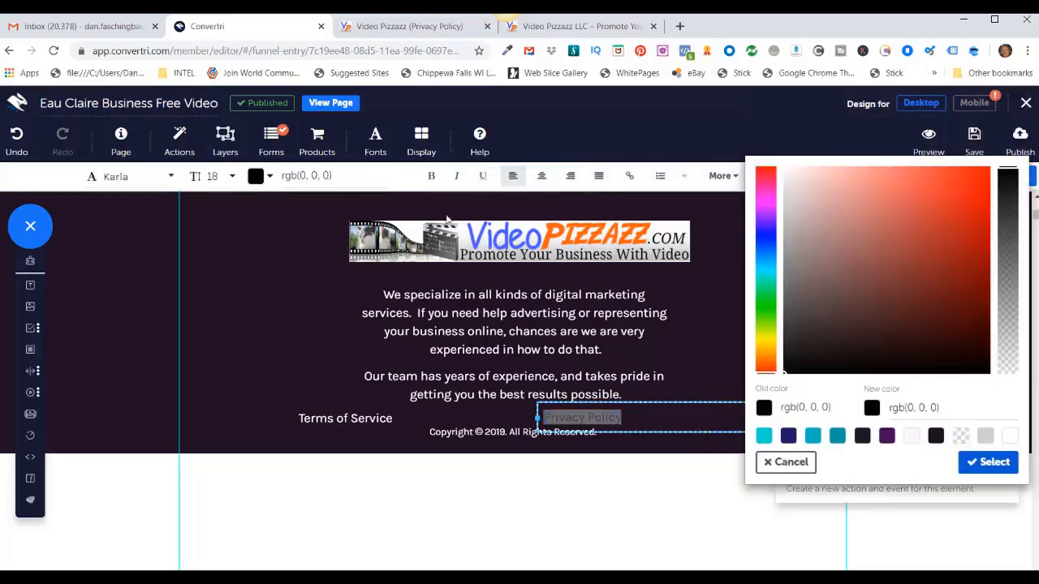
pyautogui.click(1008, 437)
pyautogui.click(688, 378)
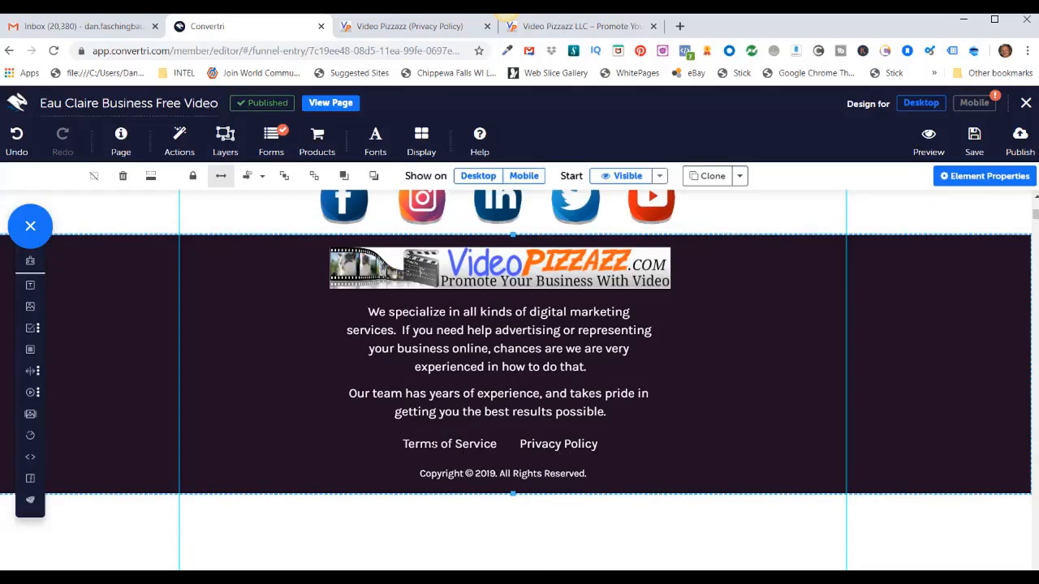
pyautogui.doubleClick(431, 444)
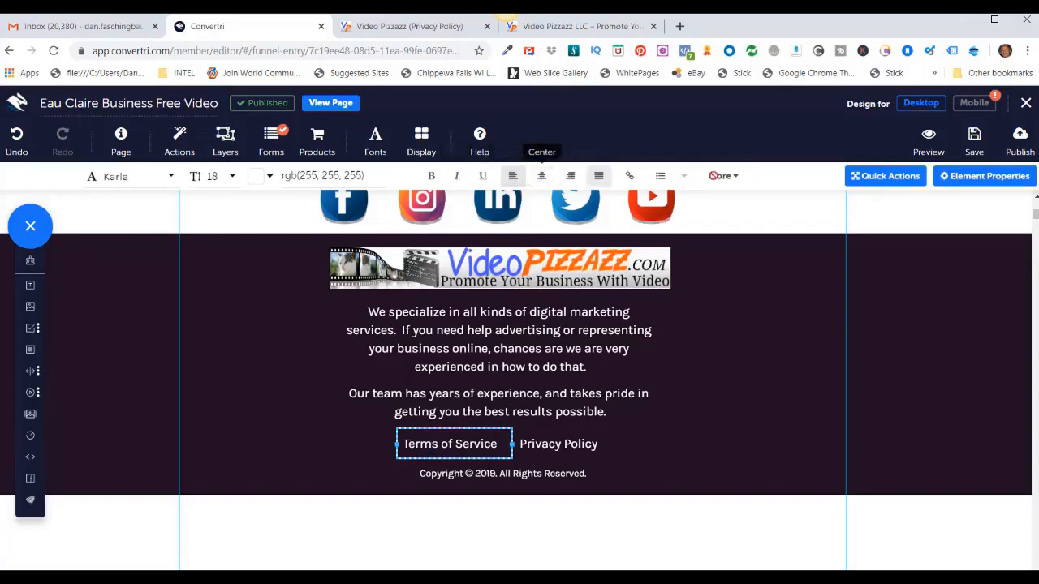
pyautogui.click(630, 177)
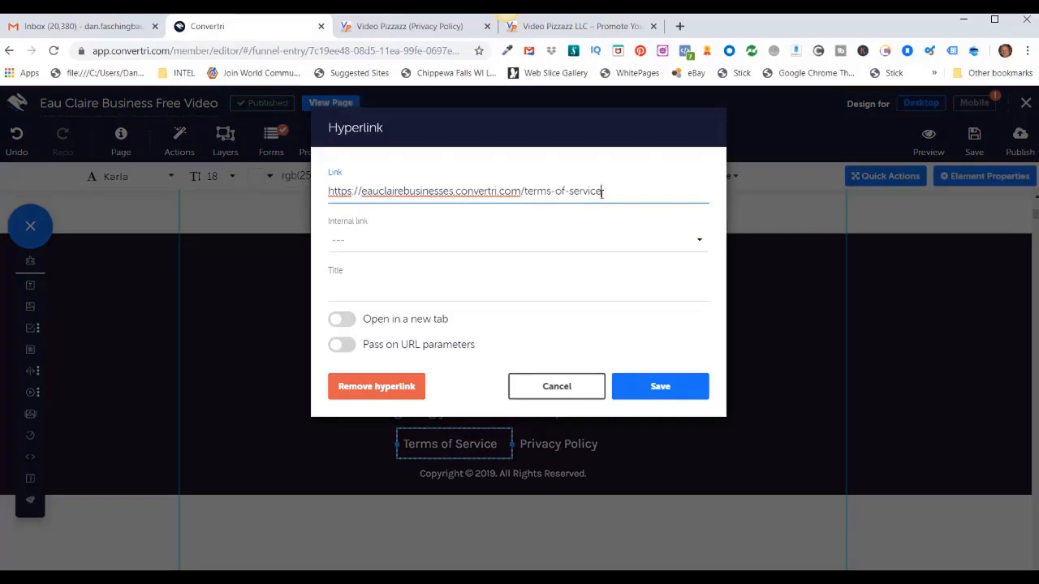
pyautogui.click(342, 291)
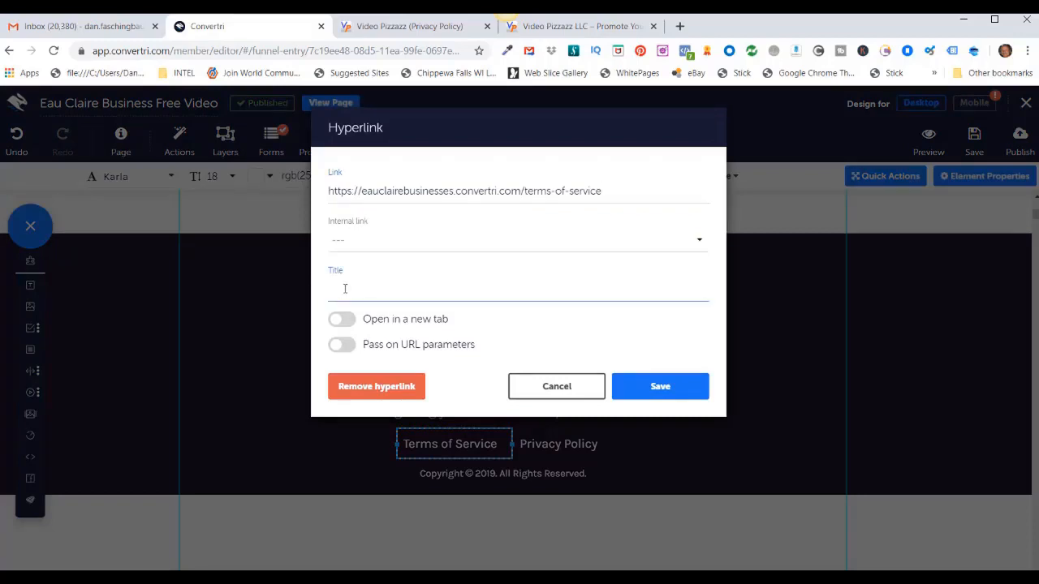
pyautogui.write('Terms of Service')
pyautogui.click(346, 321)
pyautogui.click(660, 387)
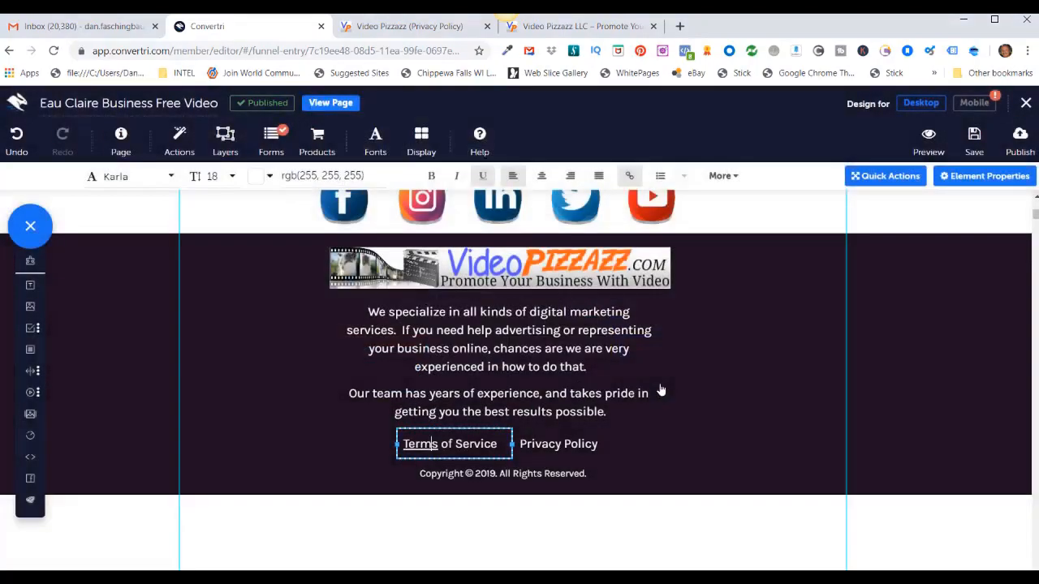
pyautogui.click(721, 353)
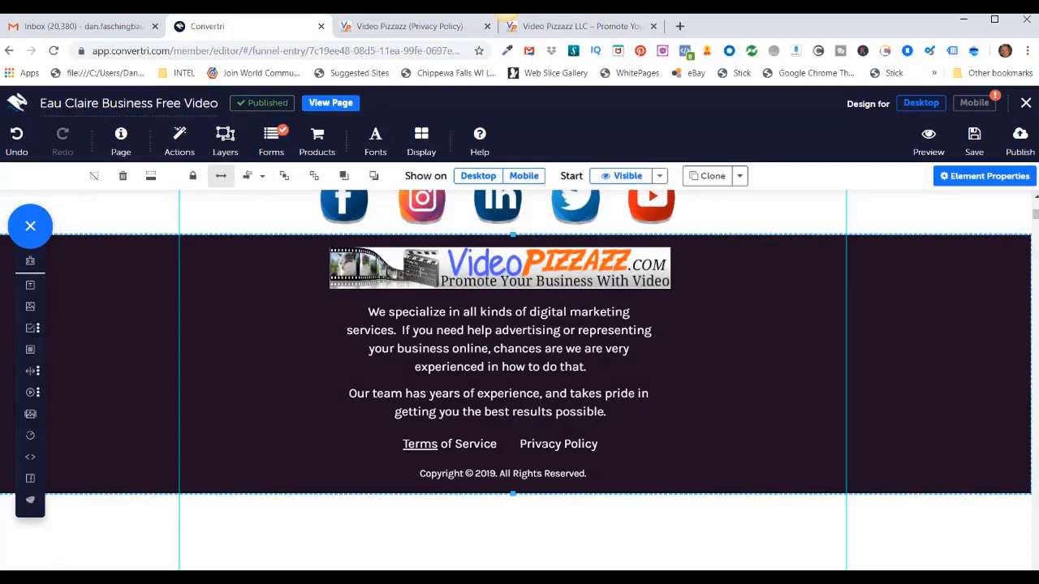
pyautogui.click(557, 444)
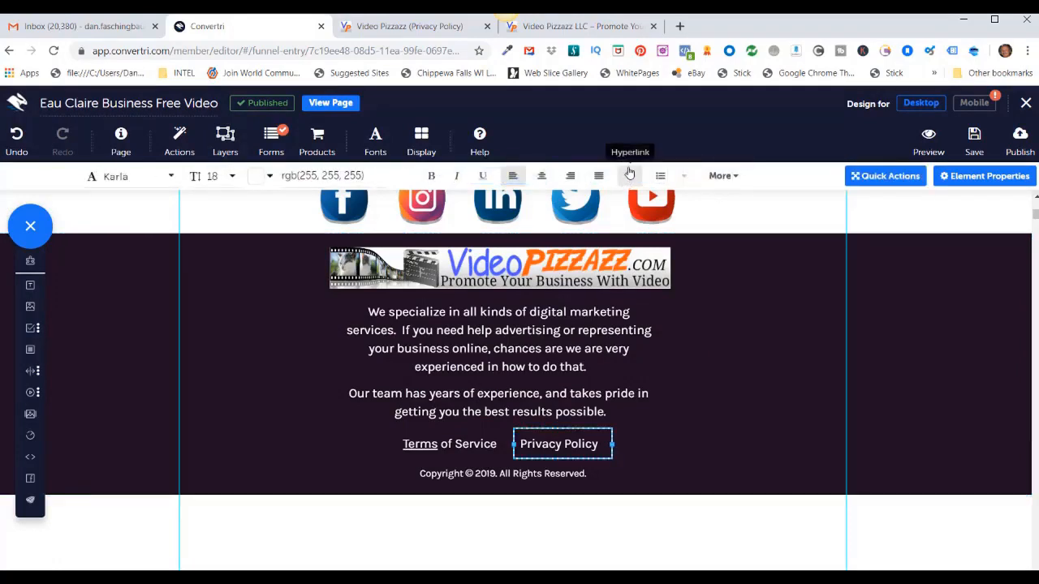
pyautogui.click(629, 177)
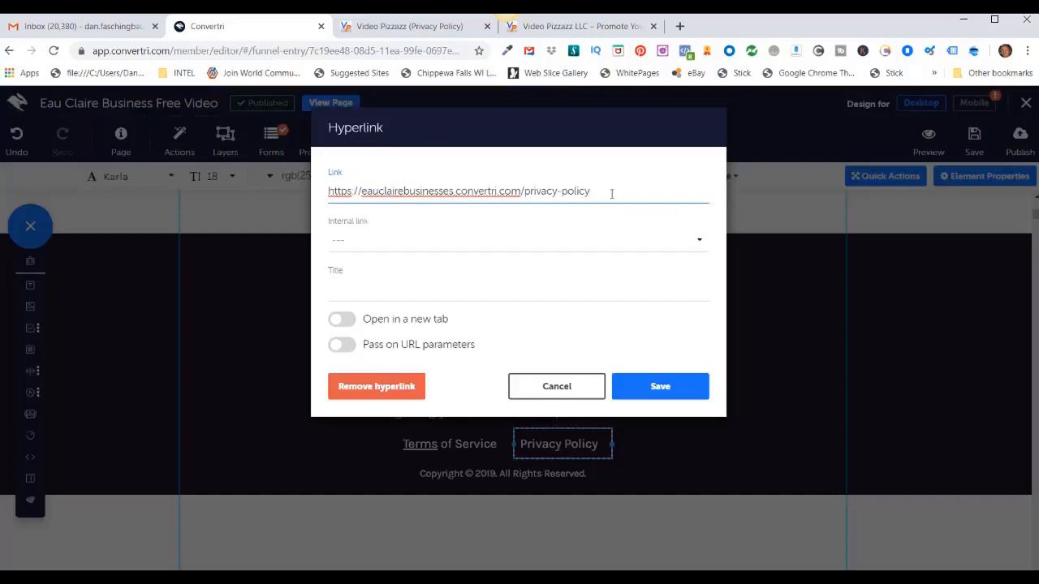
pyautogui.click(342, 289)
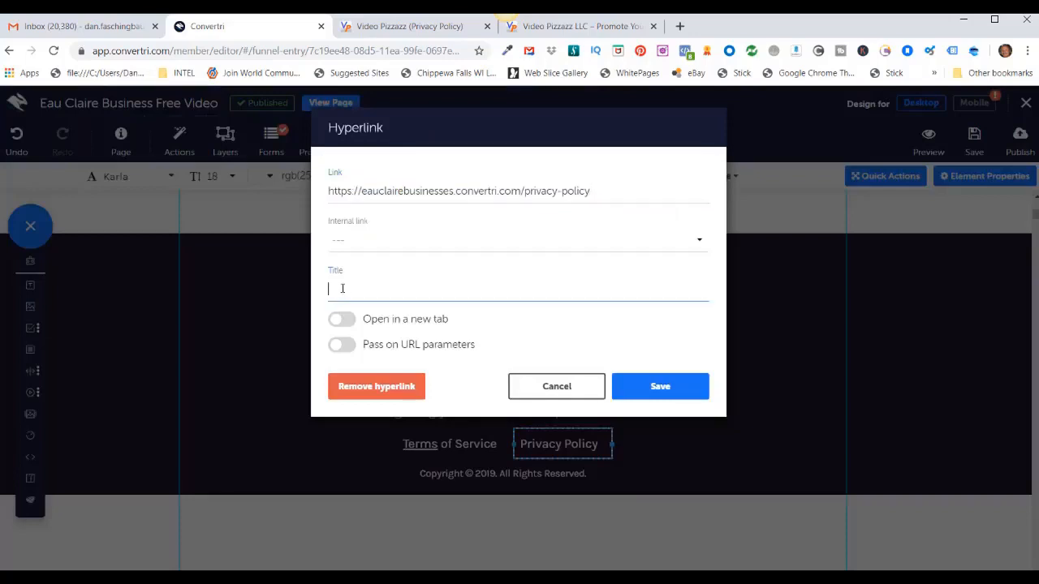
pyautogui.write('Privacy Policy')
pyautogui.click(345, 320)
pyautogui.click(654, 388)
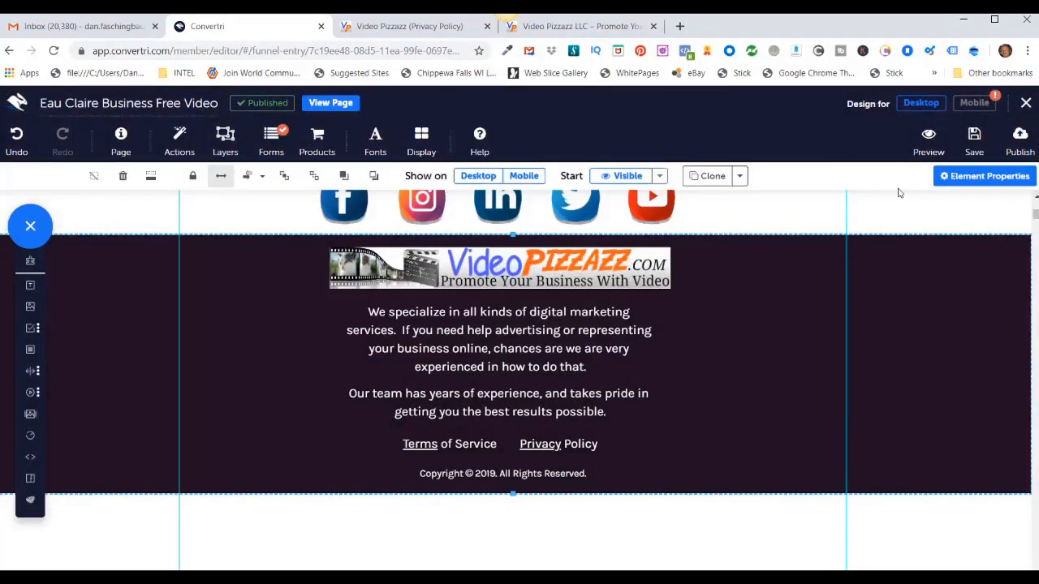
pyautogui.click(970, 140)
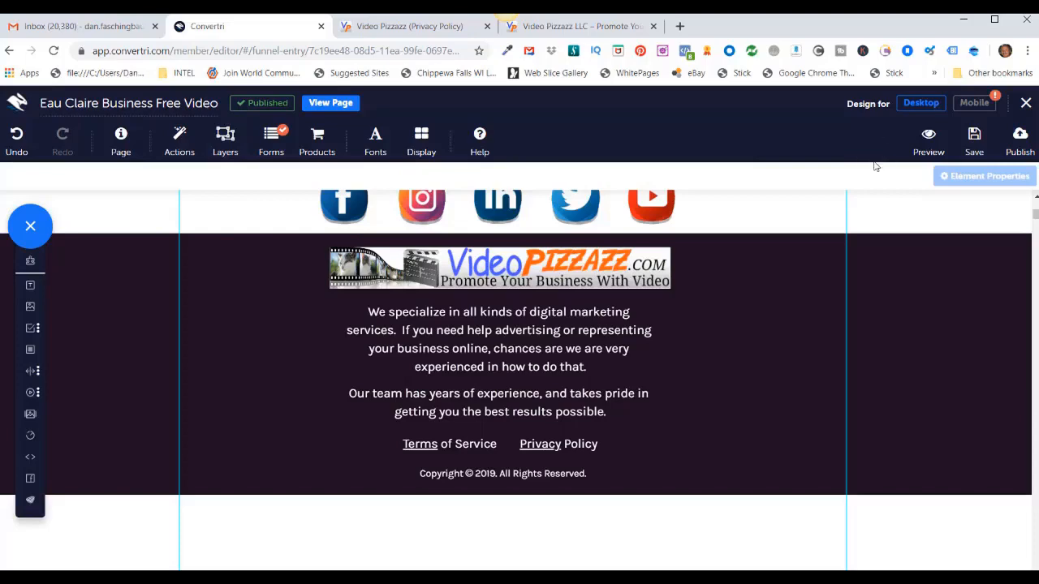
# Switch to the mobile design and show the grid and element outlines around the footer
pyautogui.click(973, 105)
pyautogui.scroll(-12, 659, 329)
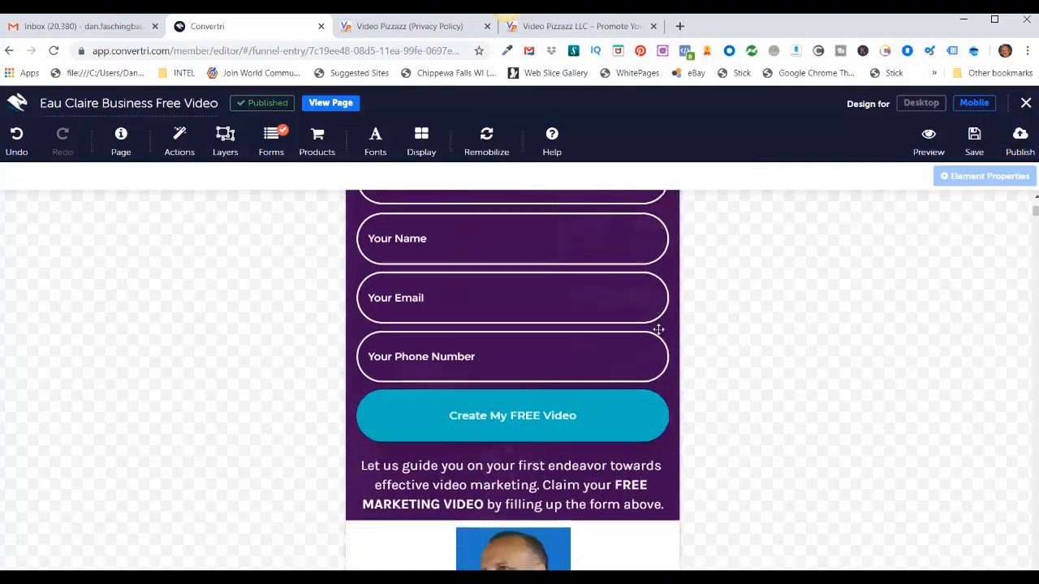
pyautogui.scroll(-7, 659, 328)
pyautogui.scroll(5, 661, 330)
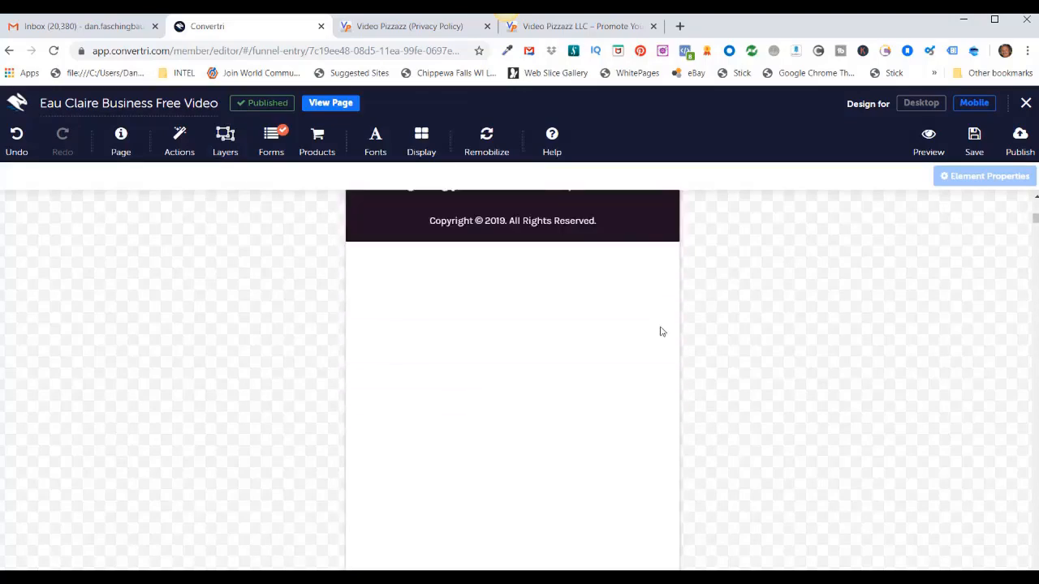
pyautogui.scroll(-1, 661, 331)
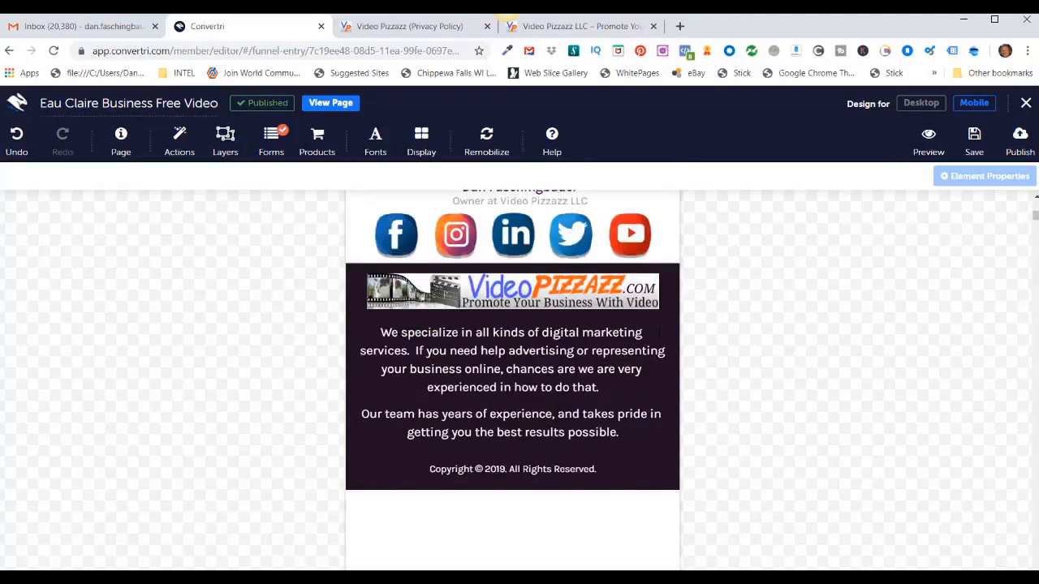
pyautogui.scroll(-2, 506, 431)
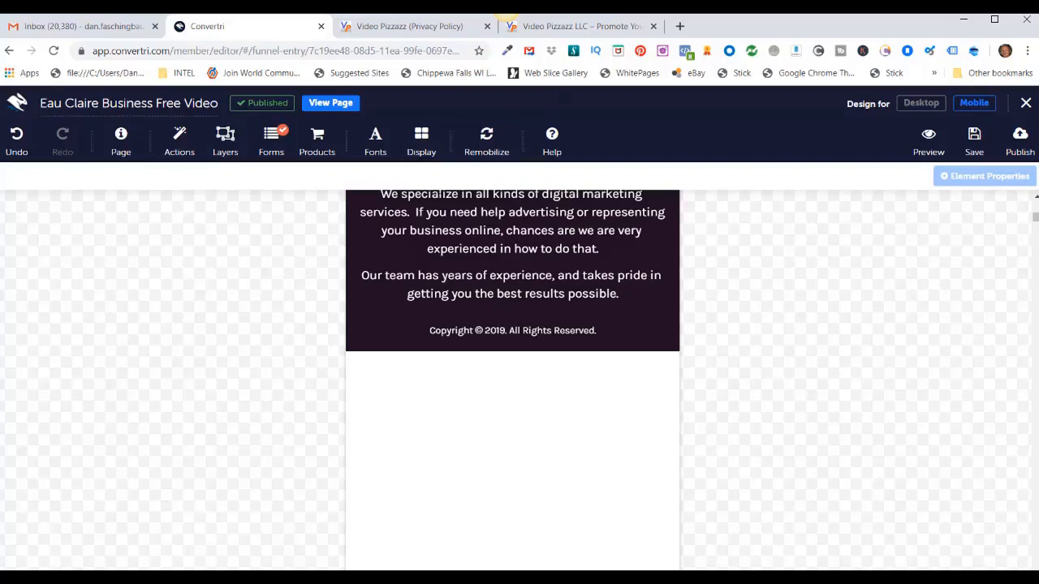
pyautogui.click(421, 142)
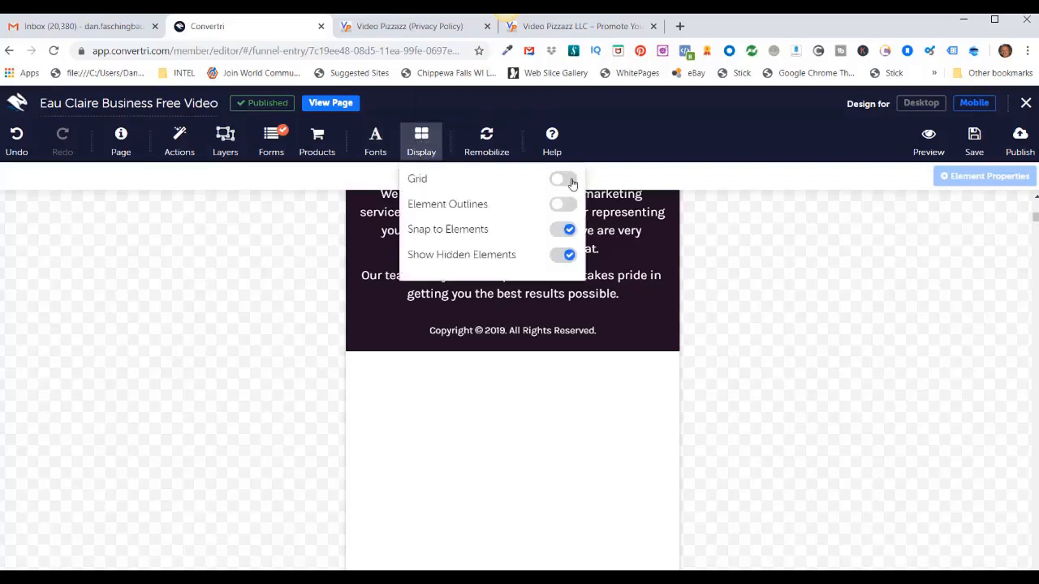
pyautogui.click(568, 179)
pyautogui.click(565, 205)
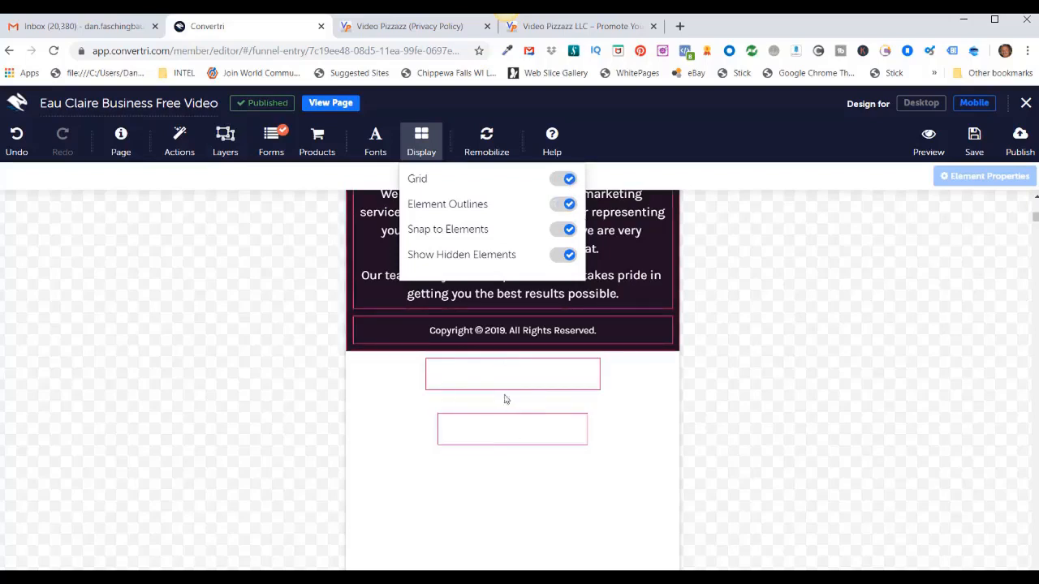
# Move the two outlined text elements below the mobile footer, Terms of Service and Privacy Policy, side by side into the footer near the copyright line
pyautogui.click(493, 371)
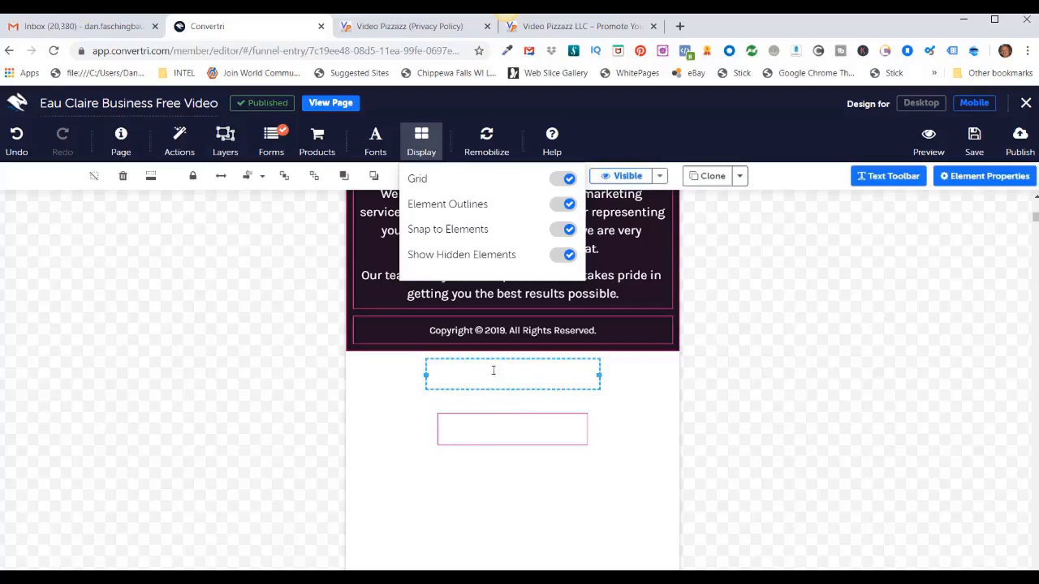
pyautogui.moveTo(493, 371); pyautogui.dragTo(439, 310)
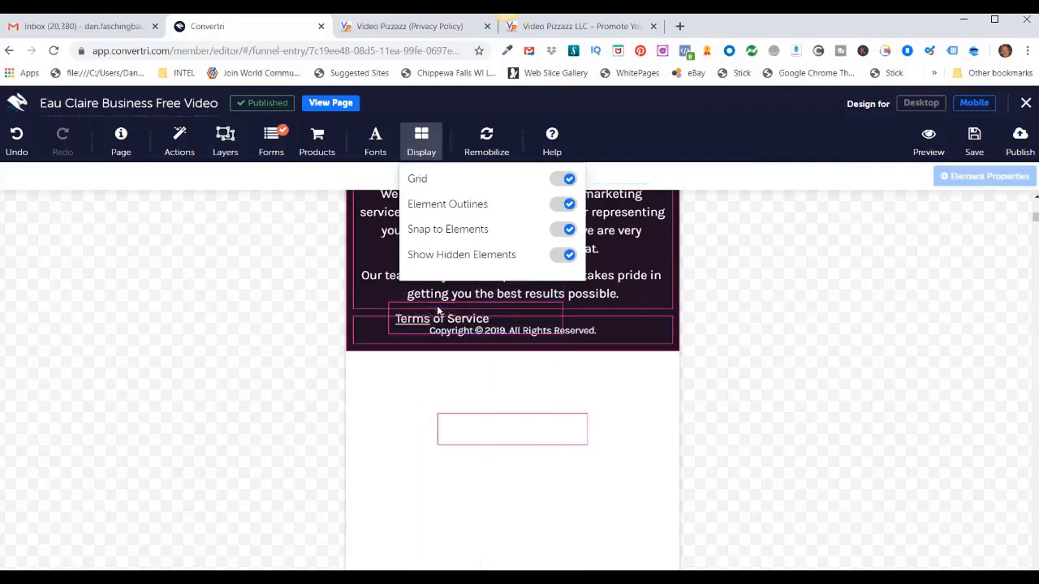
pyautogui.click(516, 425)
pyautogui.moveTo(515, 414); pyautogui.dragTo(580, 304)
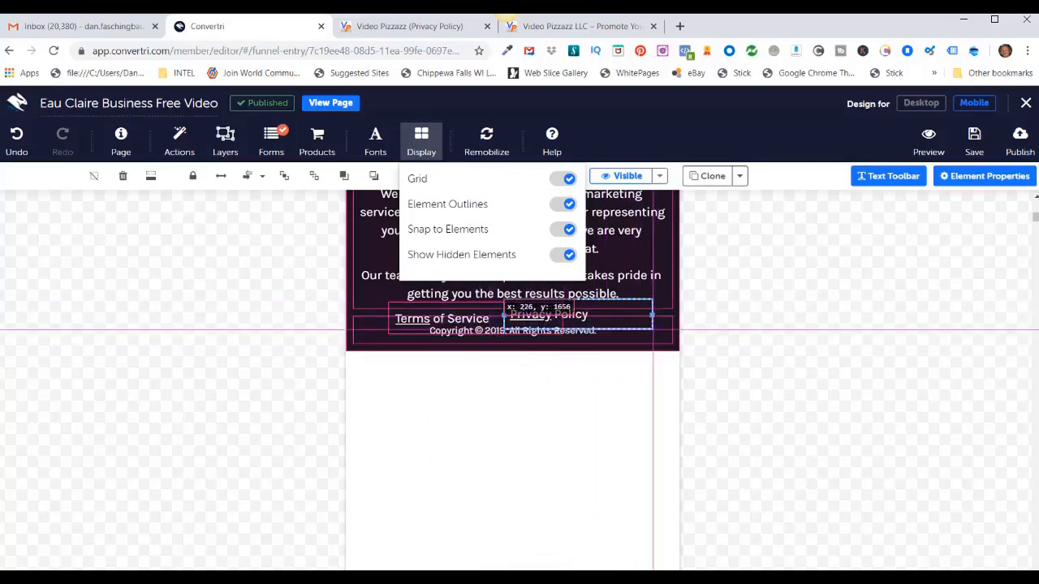
pyautogui.click(587, 417)
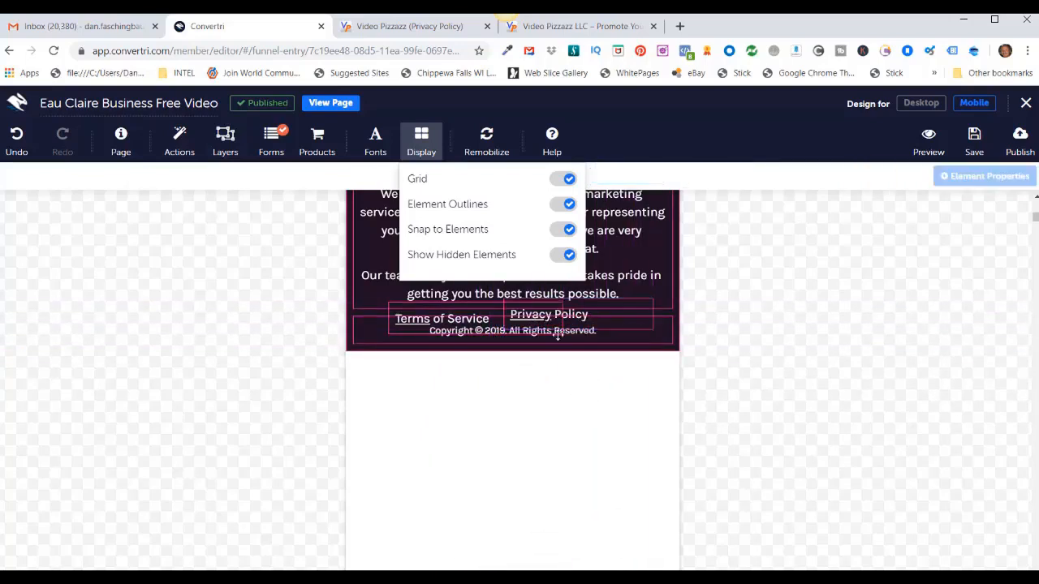
# Turn off the grid and element outlines in the mobile design
pyautogui.click(563, 179)
pyautogui.click(560, 205)
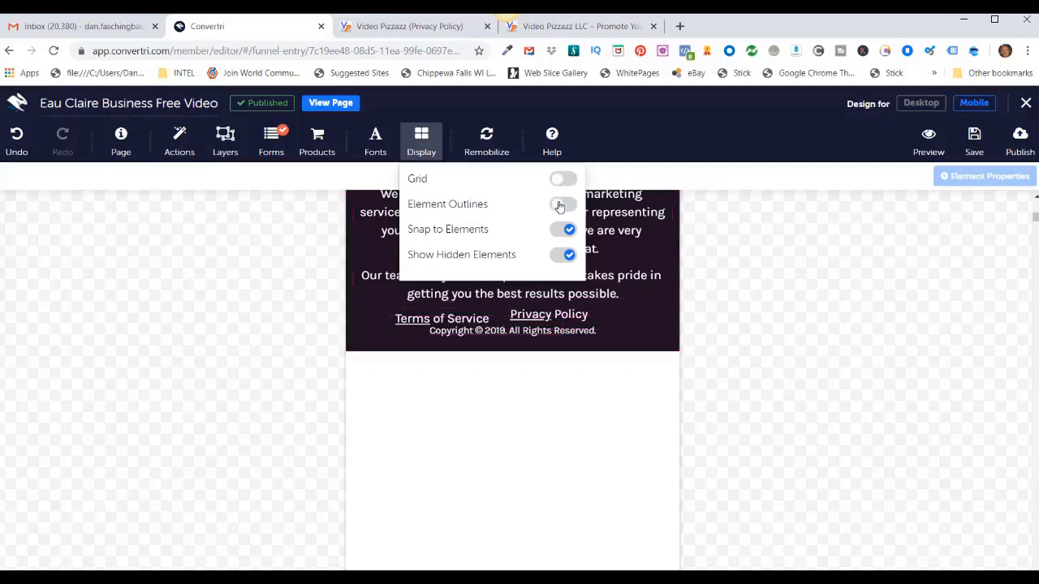
pyautogui.click(427, 146)
# Publish the Eau Claire Business Free Video page under the path freevideo
pyautogui.scroll(2, 523, 559)
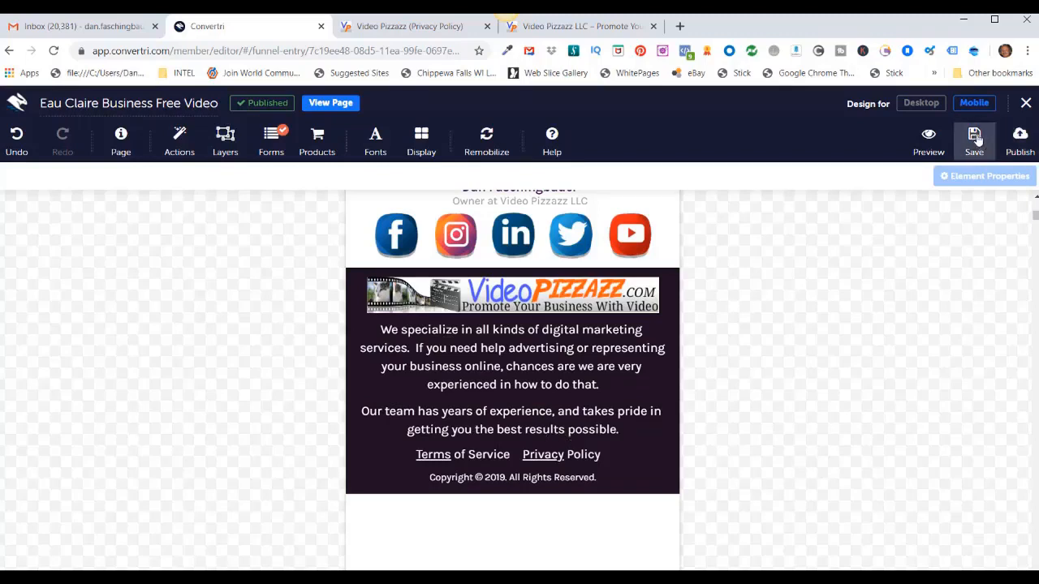
pyautogui.click(1020, 136)
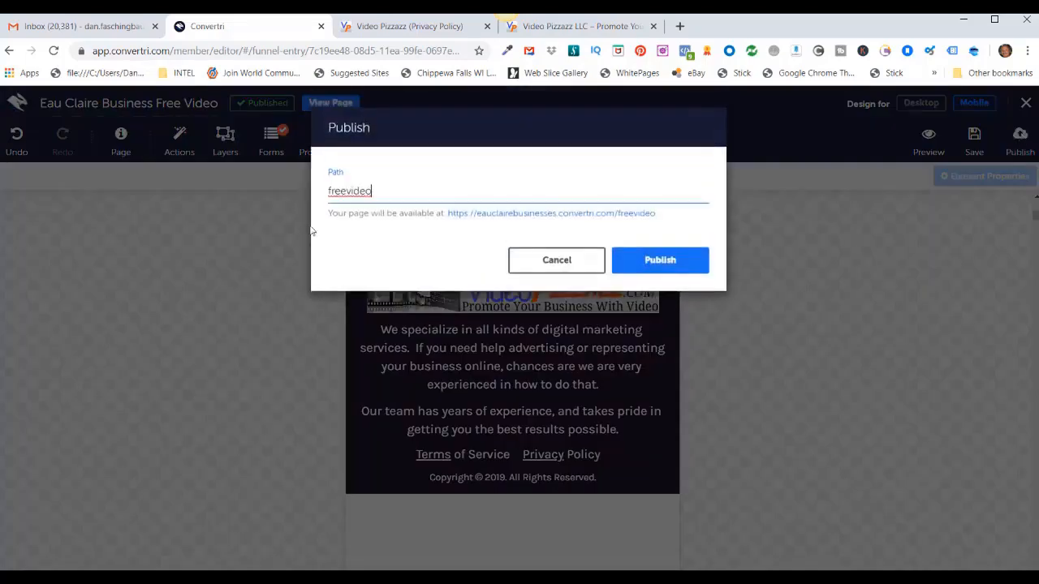
pyautogui.click(659, 259)
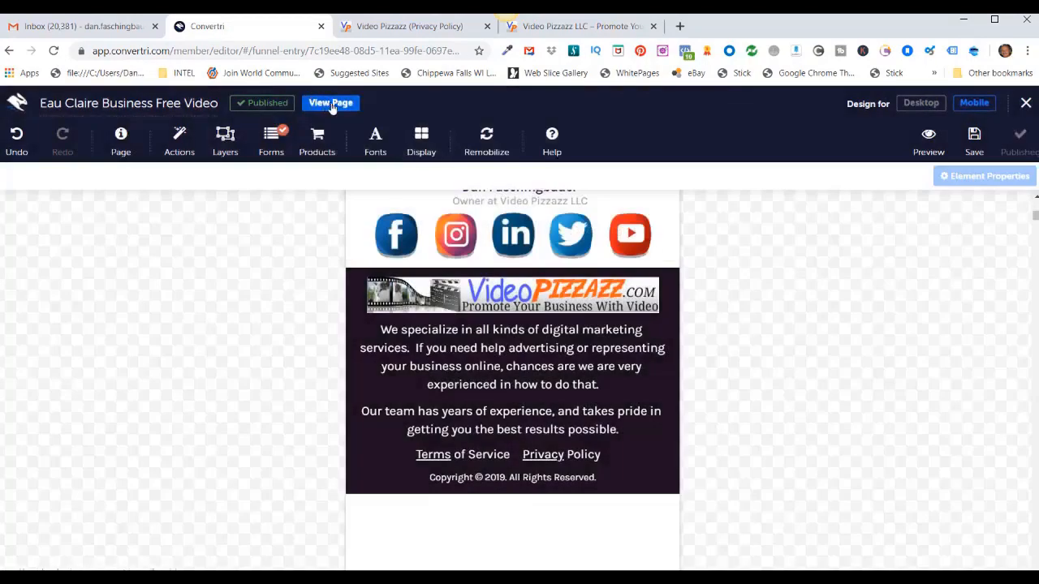
# View the published freevideo page, test the footer's Terms of Service link, and return to the live page
pyautogui.click(330, 104)
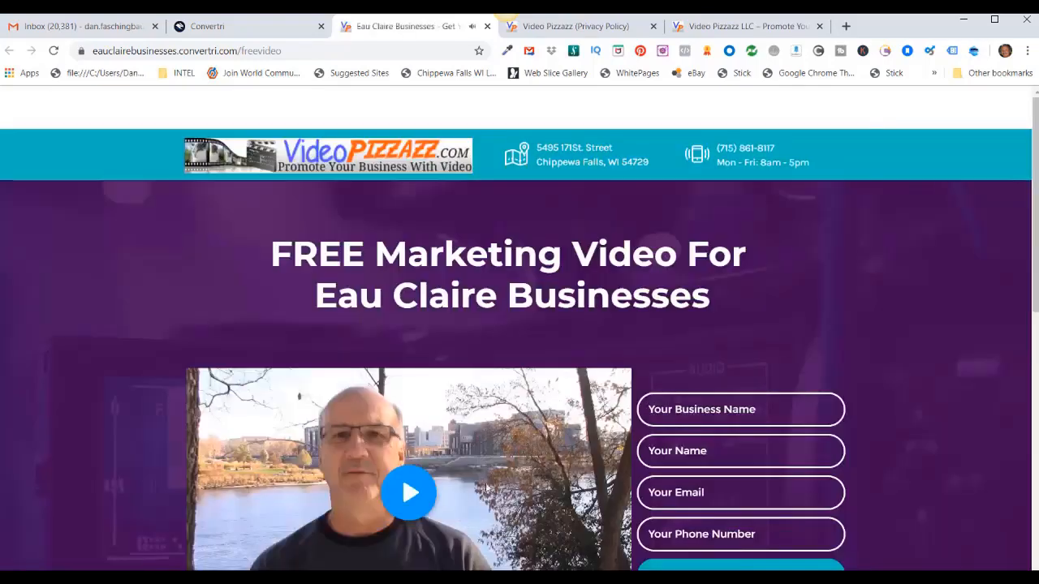
pyautogui.scroll(-8, 532, 469)
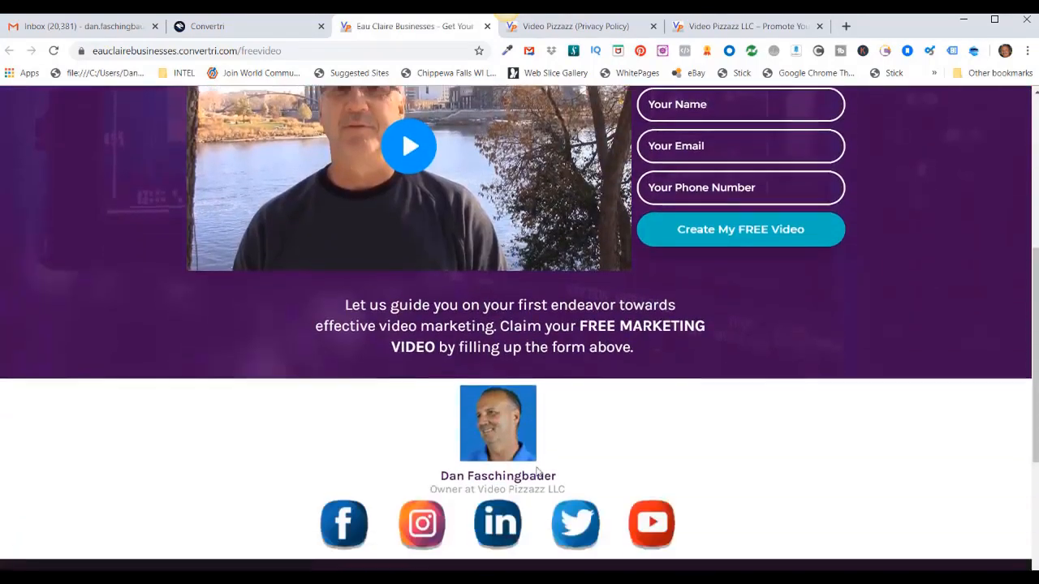
pyautogui.scroll(-1, 535, 469)
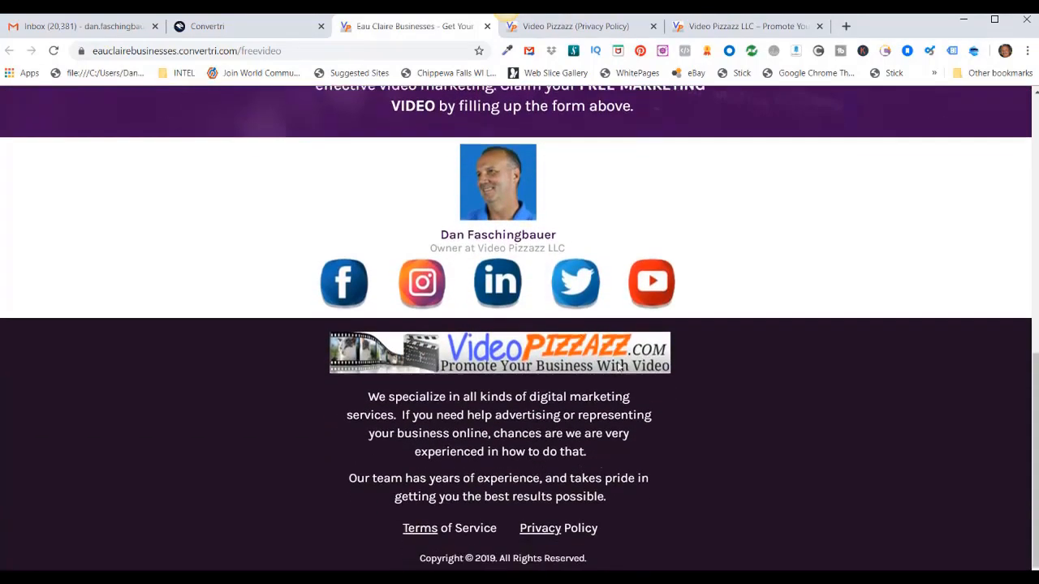
pyautogui.click(423, 529)
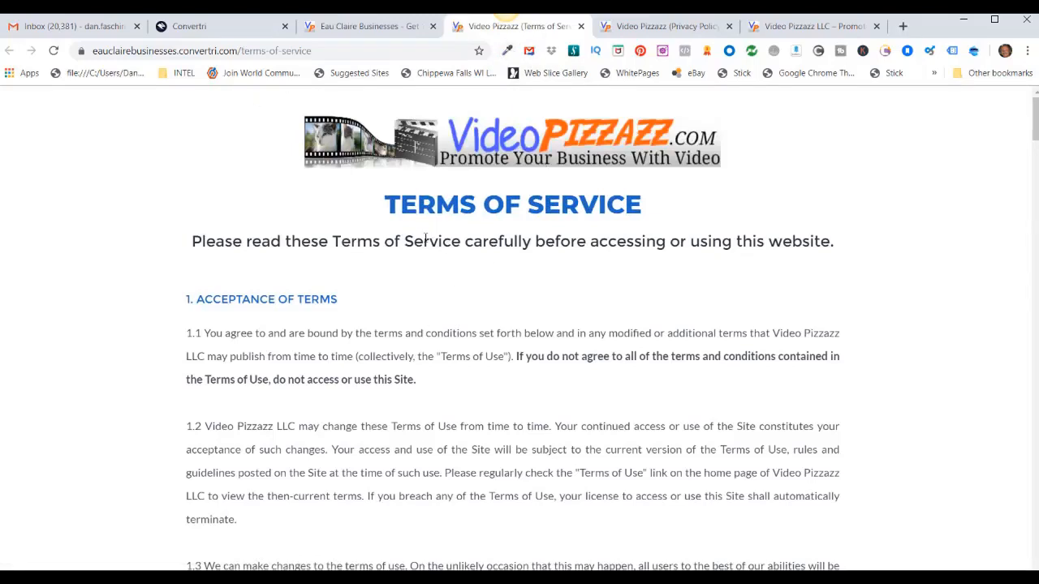
pyautogui.click(349, 26)
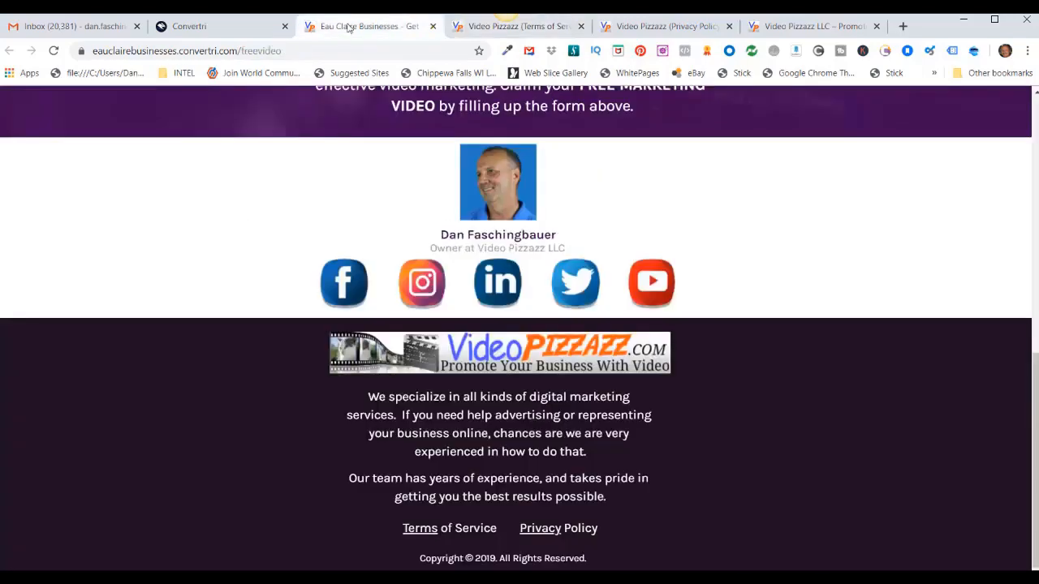
# Test the live footer's Privacy Policy link and look through the page it opens
pyautogui.click(548, 532)
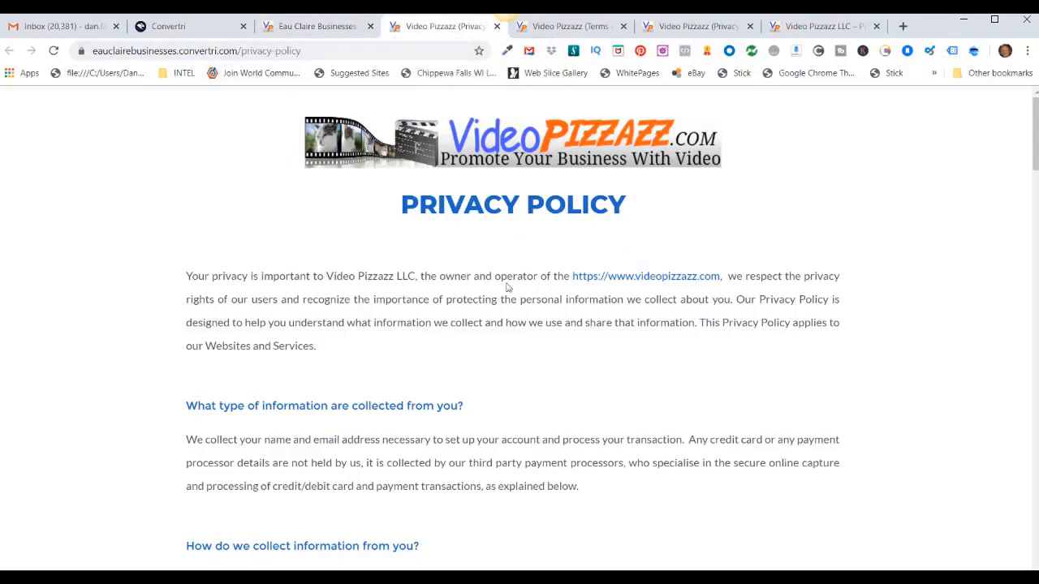
pyautogui.scroll(-10, 562, 395)
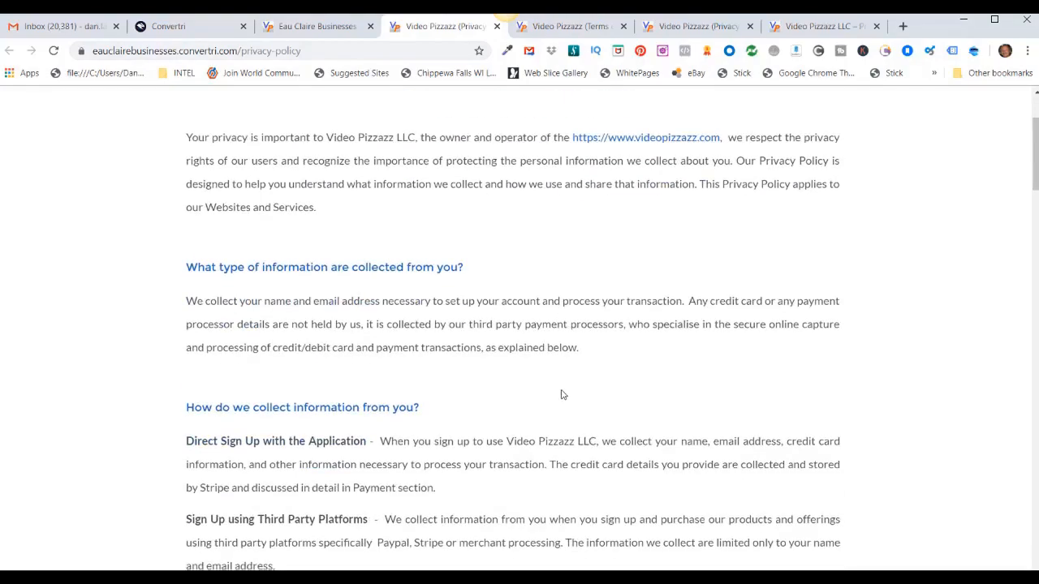
pyautogui.scroll(-15, 563, 395)
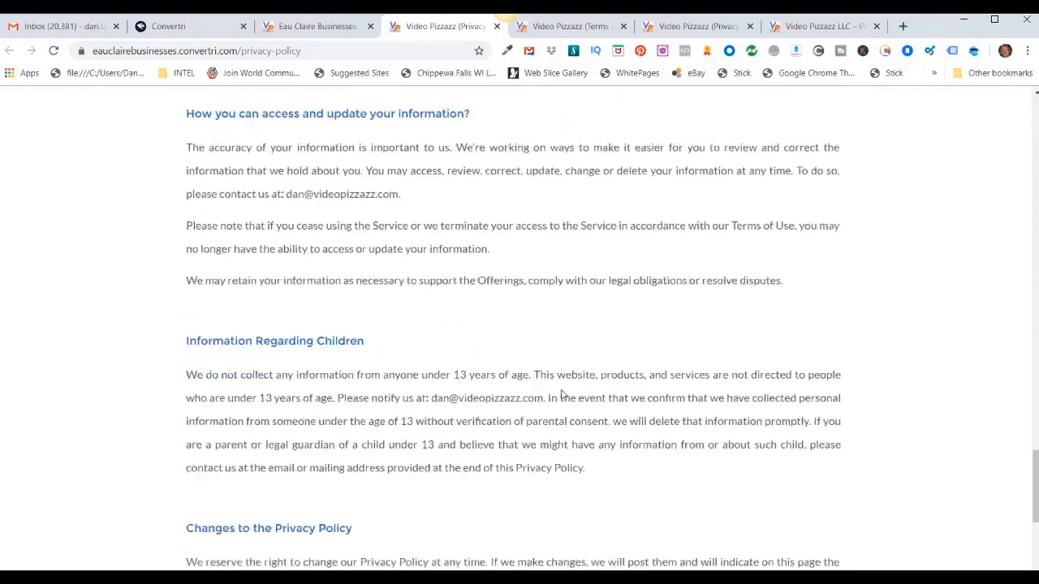
pyautogui.press('Home')
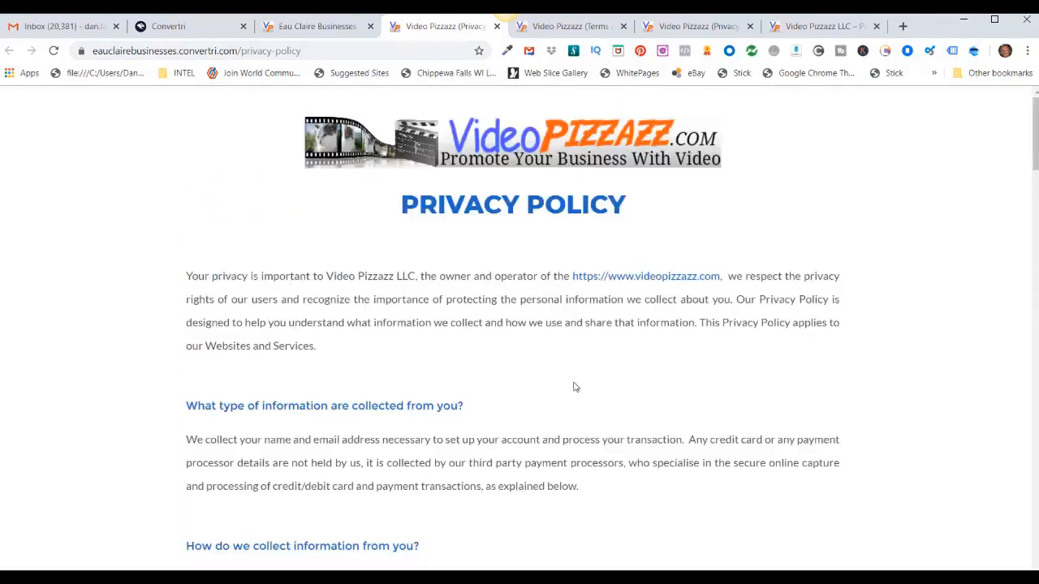
# Leave the current page's editor in Convertri and open the Eau Claire Business Free Video TY page for editing at its footer
pyautogui.click(212, 27)
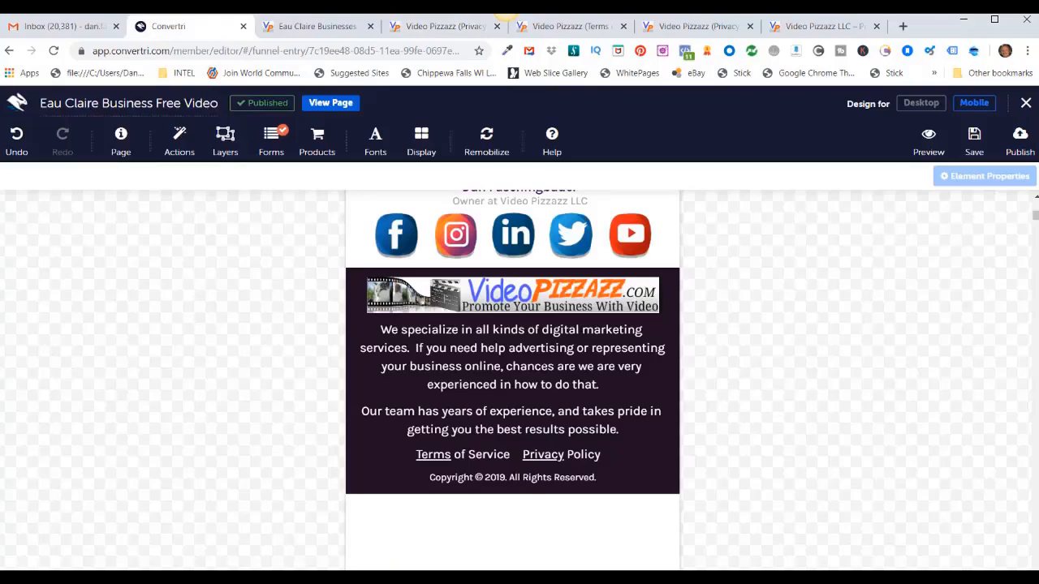
pyautogui.click(1025, 107)
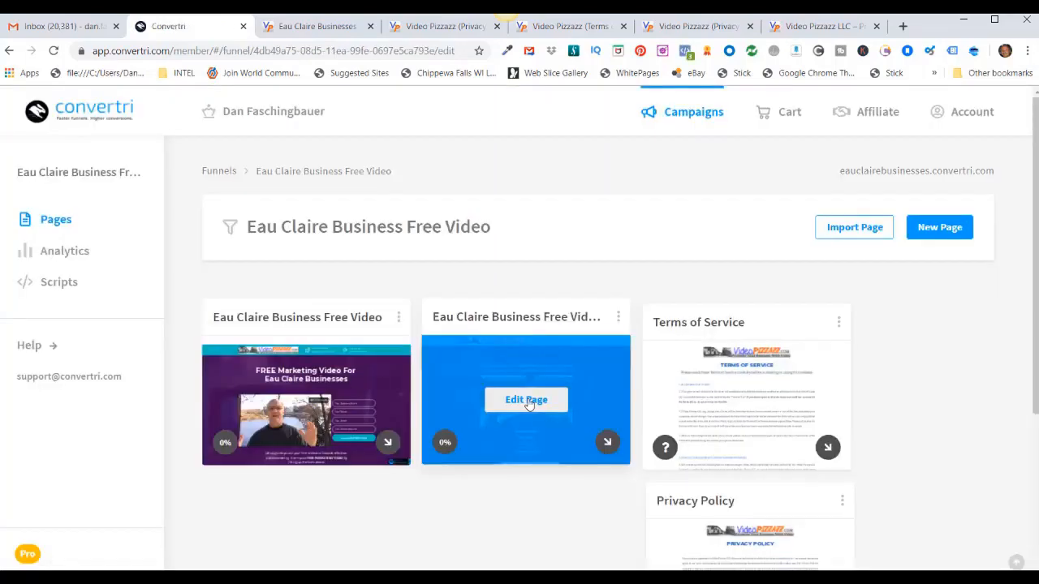
pyautogui.click(527, 401)
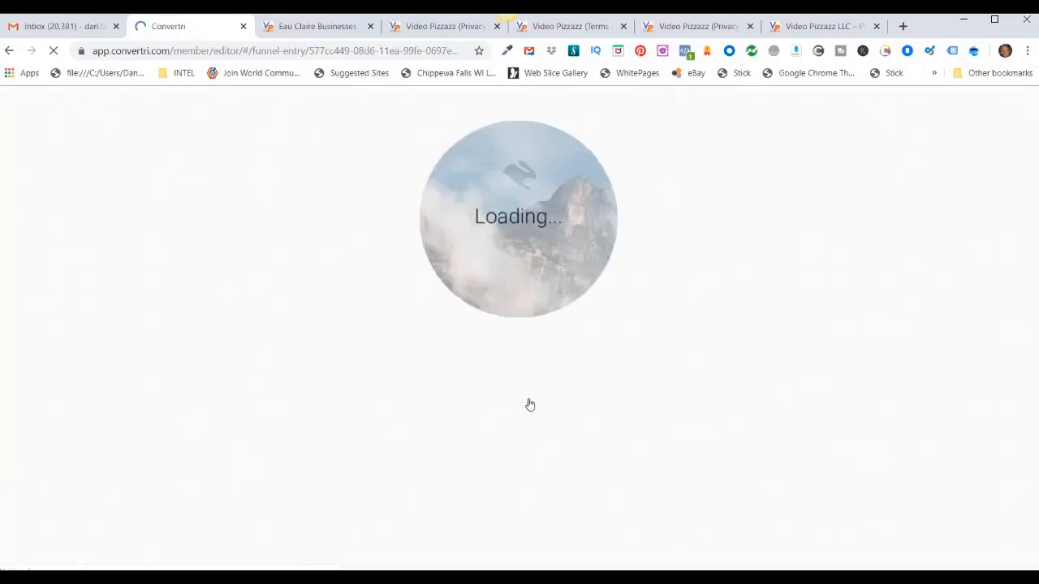
pyautogui.scroll(-8, 792, 477)
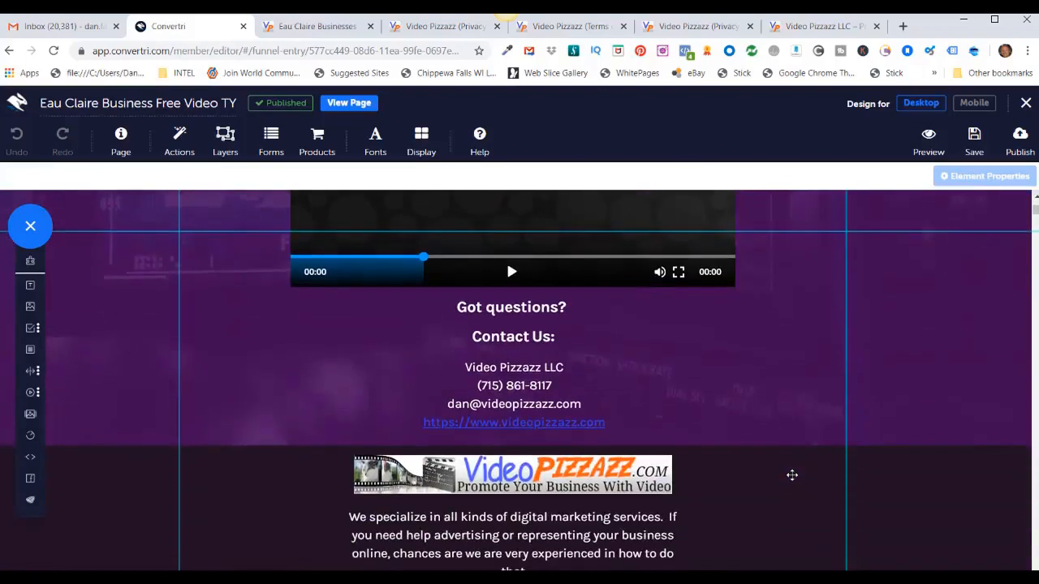
pyautogui.scroll(-3, 792, 476)
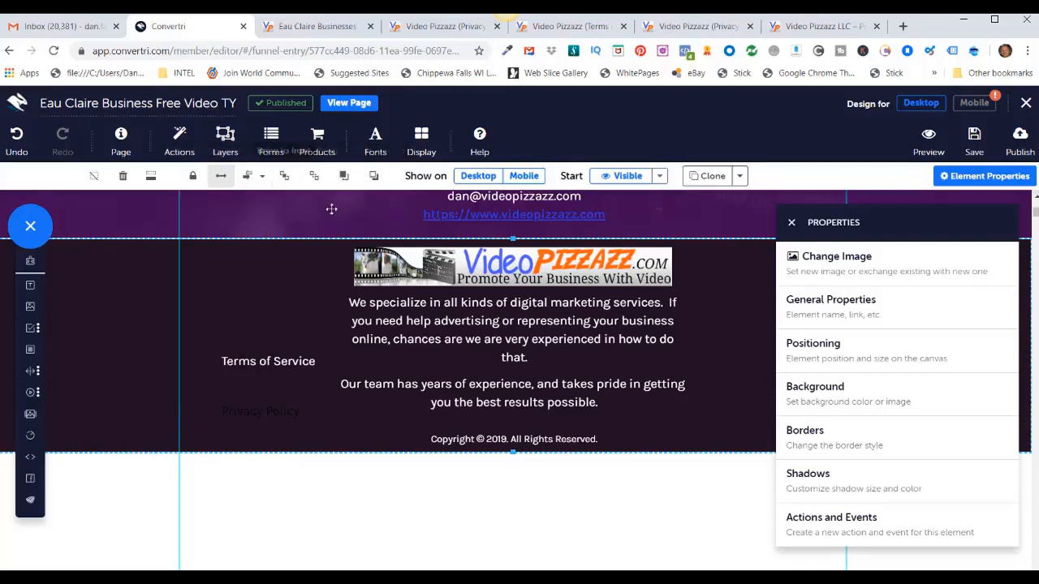
# Change the Privacy Policy text in the thank-you page's footer to white
pyautogui.click(259, 411)
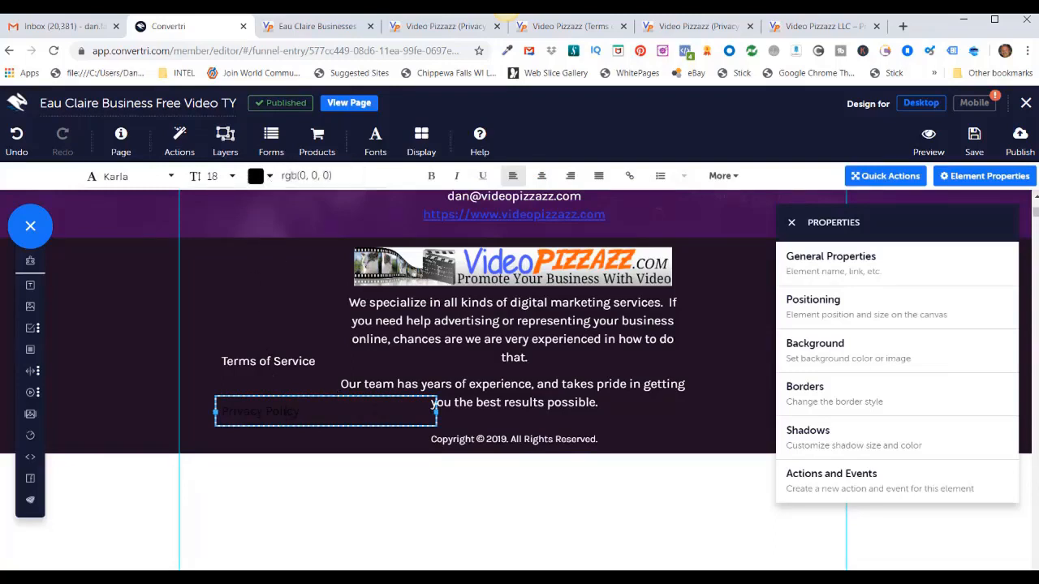
pyautogui.moveTo(435, 403); pyautogui.dragTo(215, 411)
pyautogui.hotkey('ctrl', 'c')
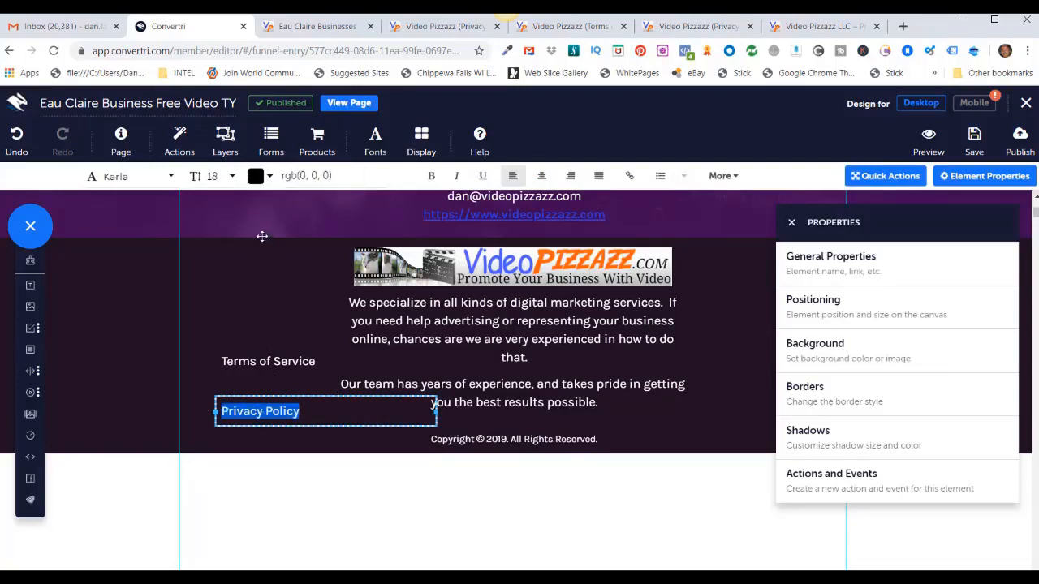
pyautogui.click(255, 176)
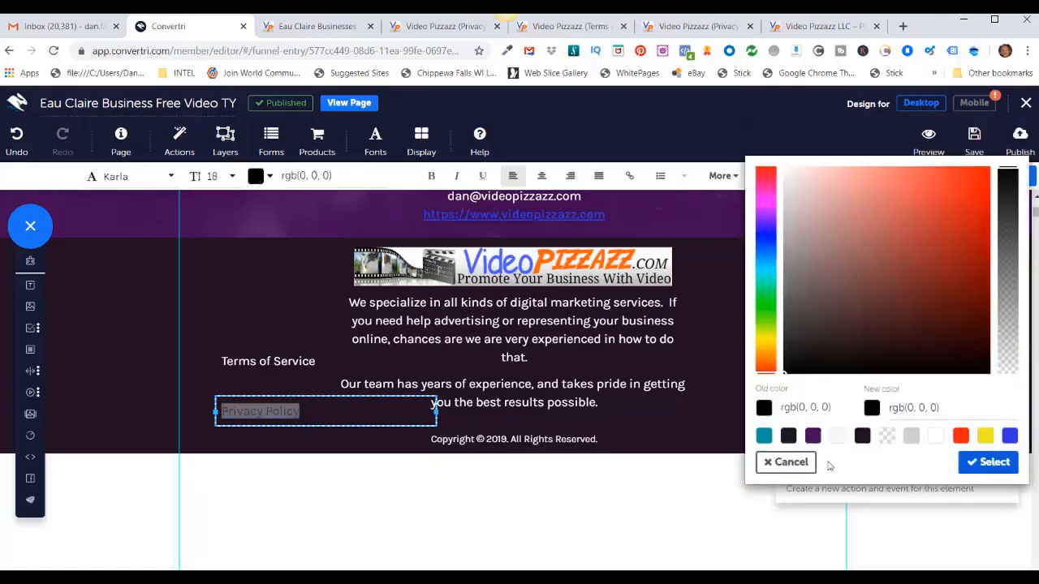
pyautogui.click(935, 438)
pyautogui.click(387, 491)
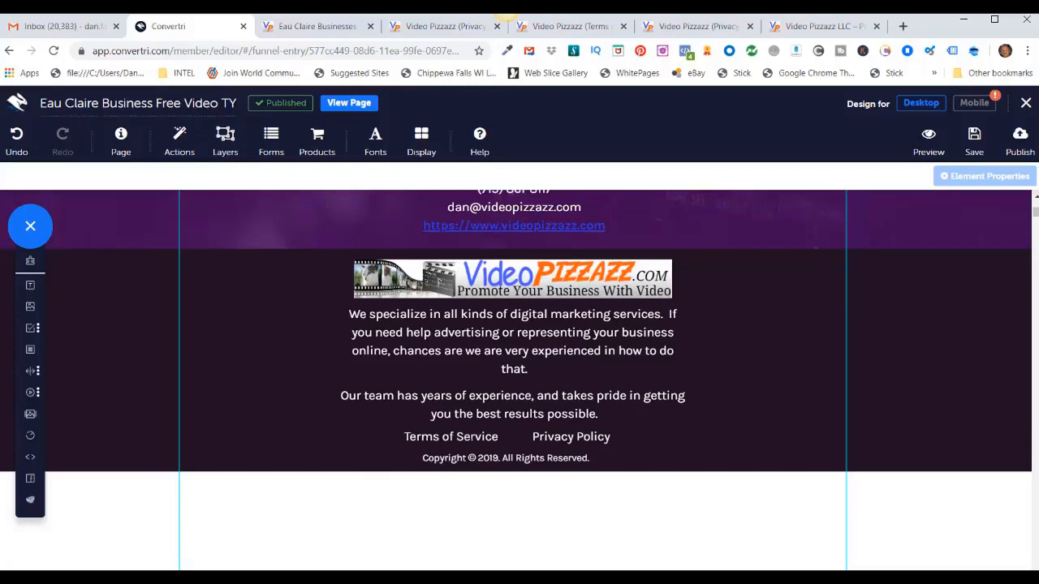
pyautogui.click(480, 437)
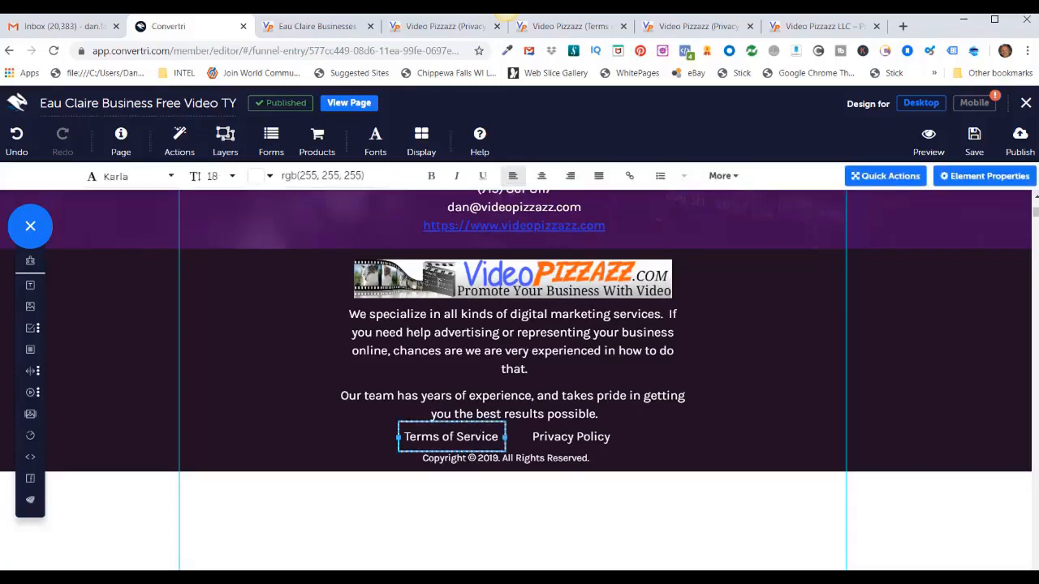
pyautogui.click(628, 176)
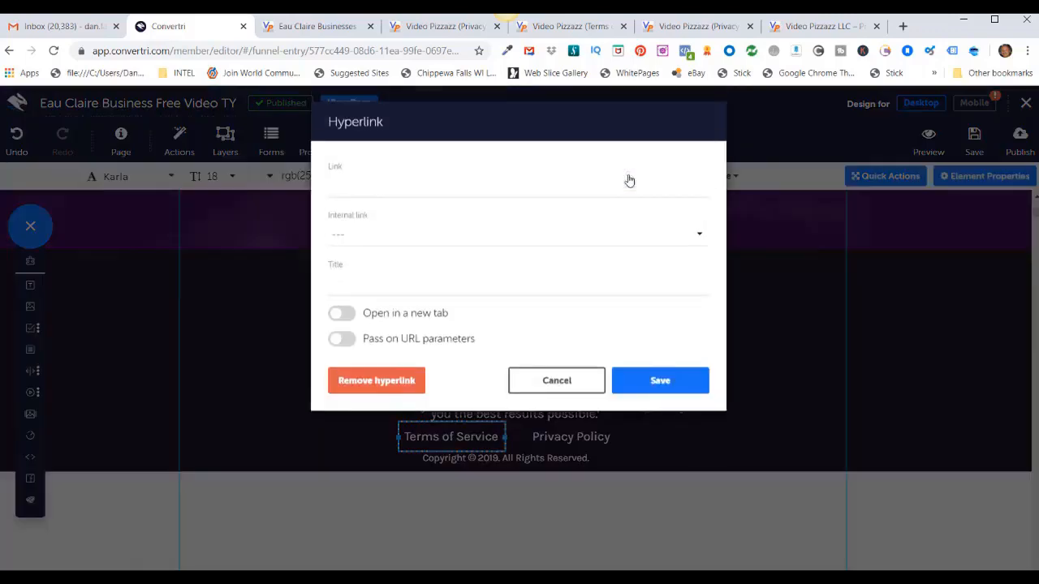
pyautogui.write('https://eauclairebusinesses.convertri.com/terms-of-service')
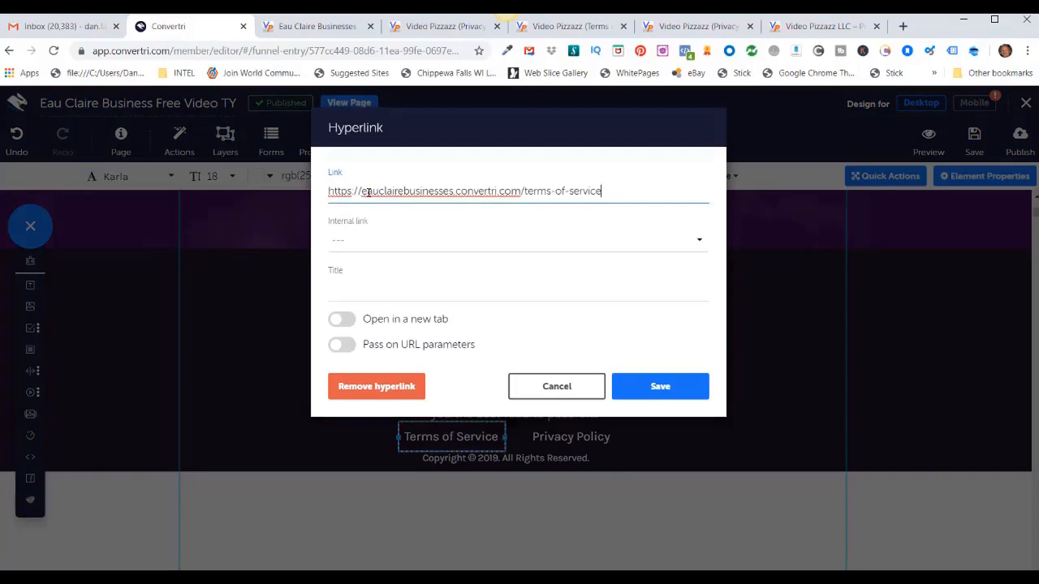
pyautogui.click(348, 287)
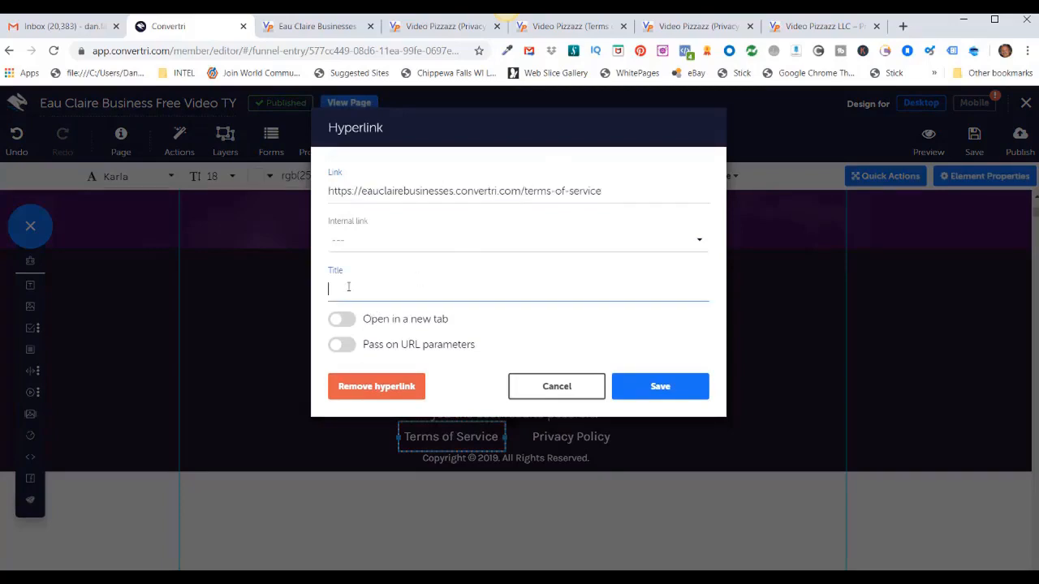
pyautogui.write('Terms of Service')
pyautogui.click(345, 321)
pyautogui.click(660, 387)
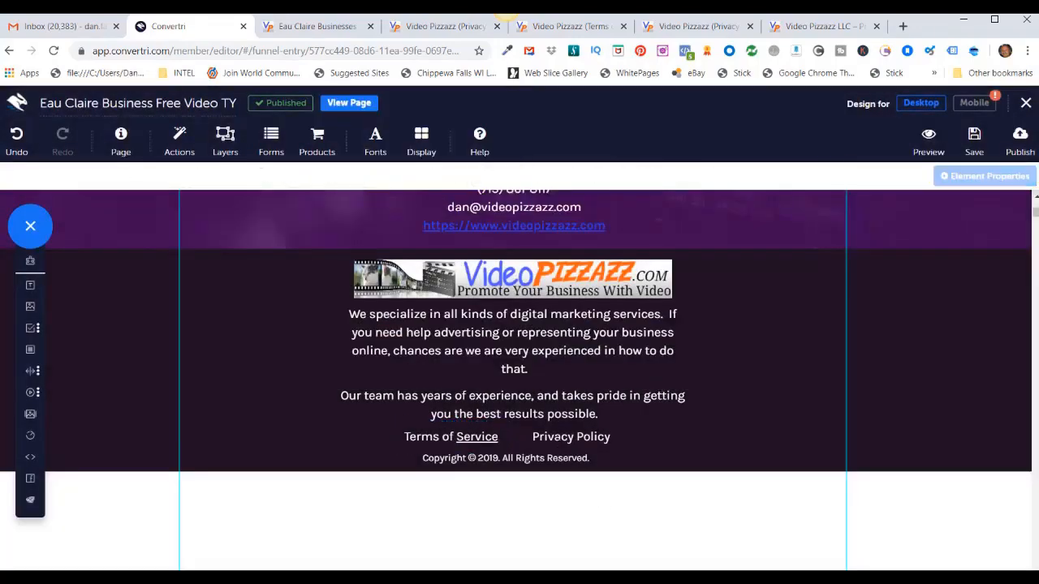
pyautogui.click(568, 439)
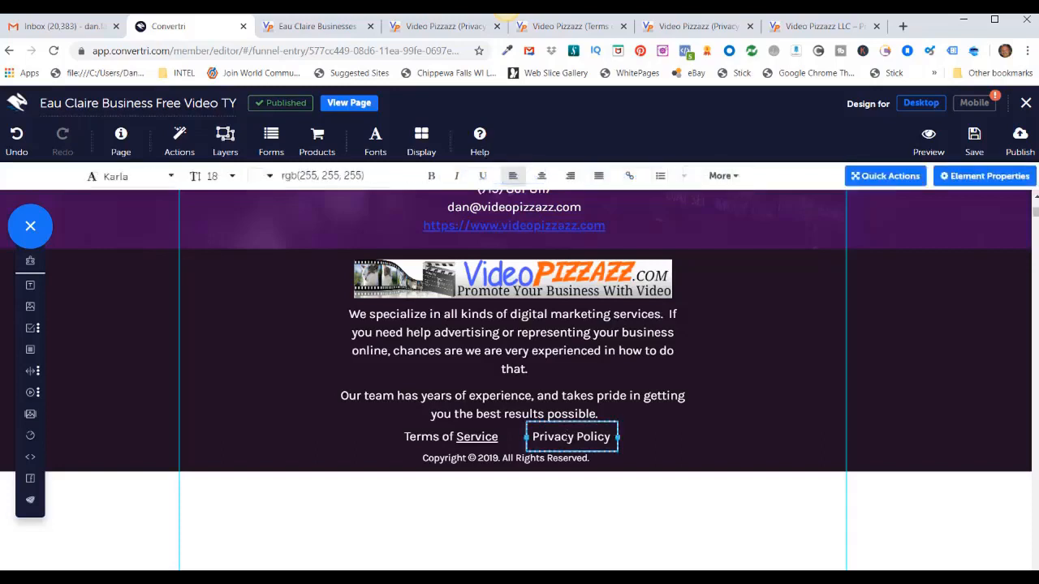
pyautogui.click(630, 176)
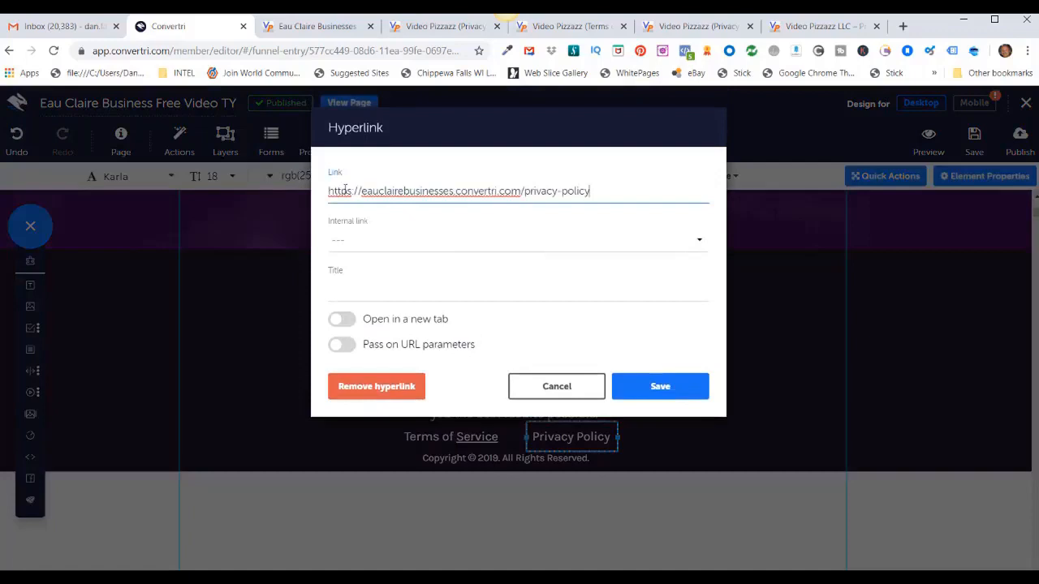
pyautogui.click(351, 284)
pyautogui.hotkey('ctrl', 'v')
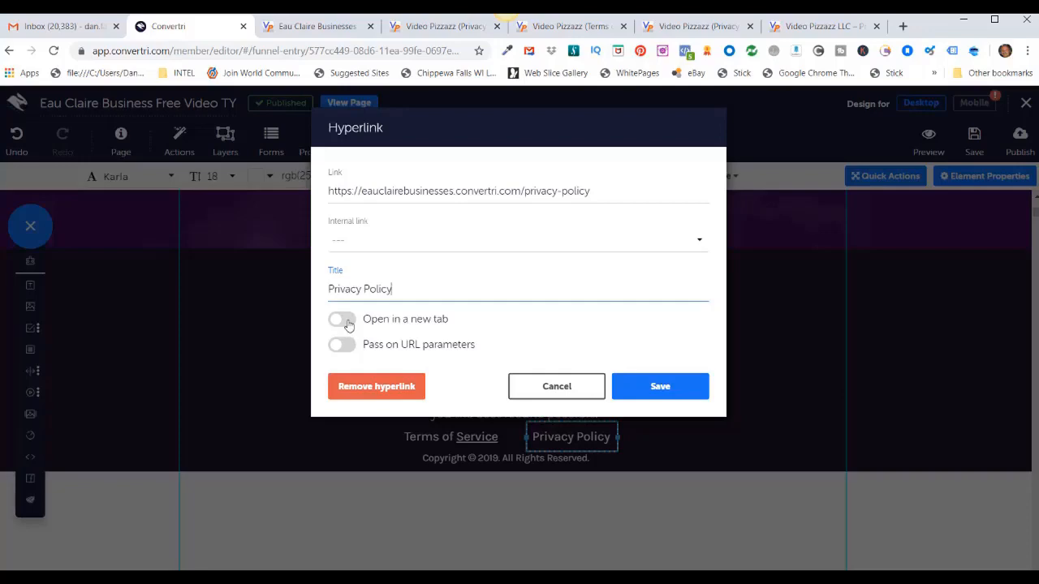
pyautogui.click(347, 323)
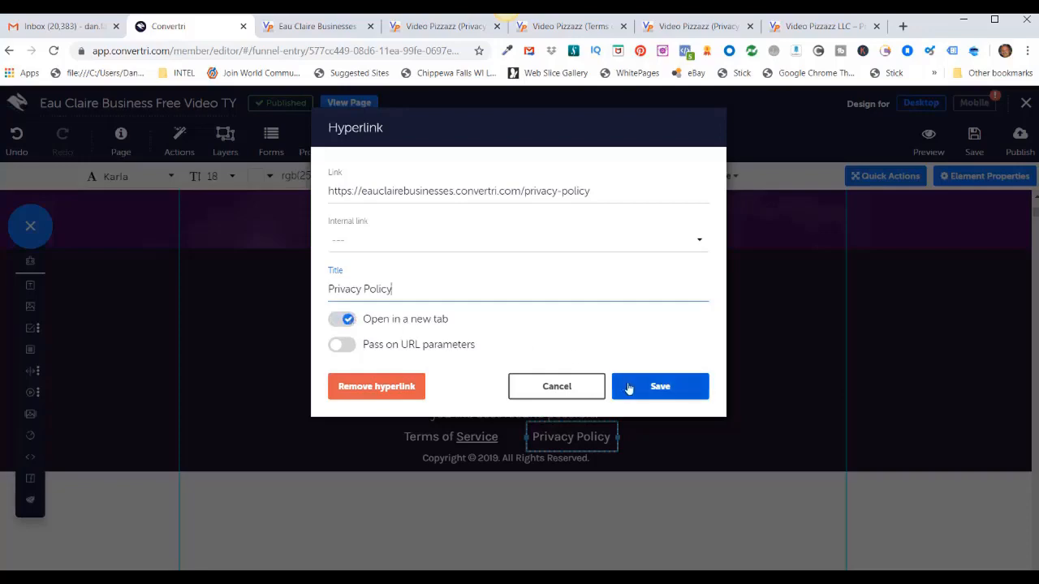
pyautogui.click(657, 388)
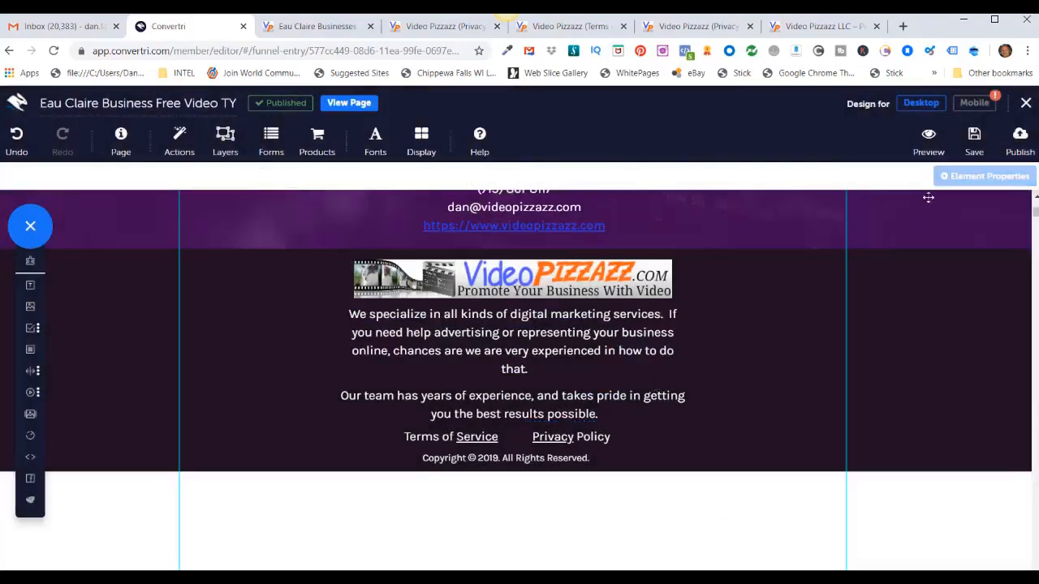
pyautogui.click(976, 136)
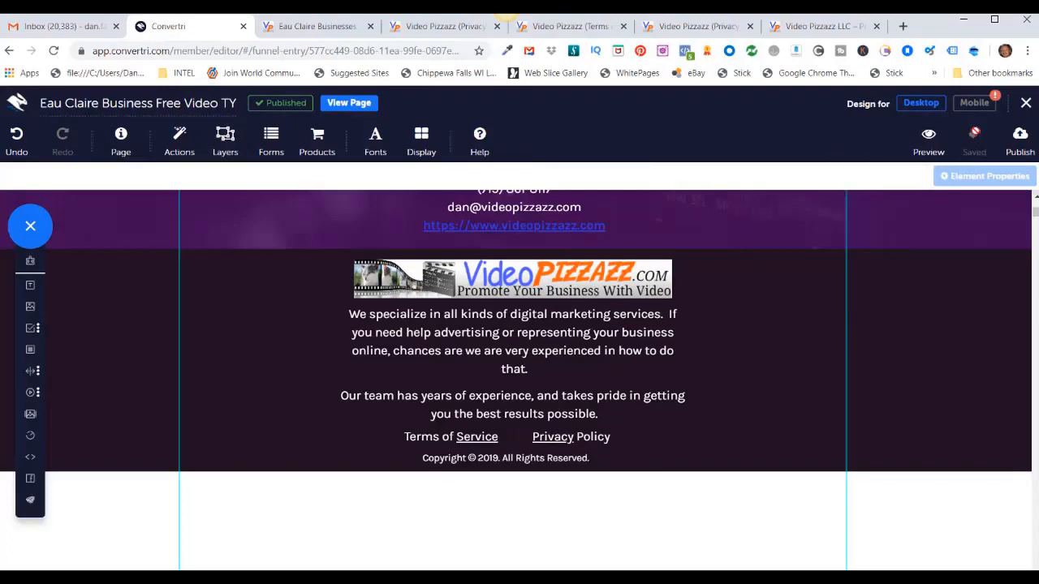
# Switch the thank-you page to its mobile design and go to the footer
pyautogui.scroll(1, 693, 313)
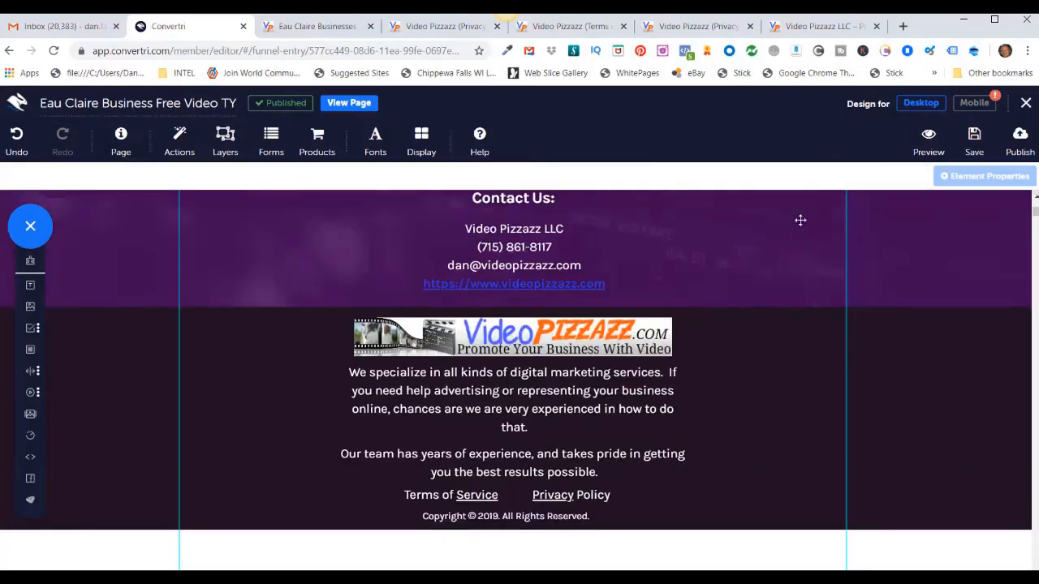
pyautogui.click(971, 104)
pyautogui.scroll(-3, 755, 376)
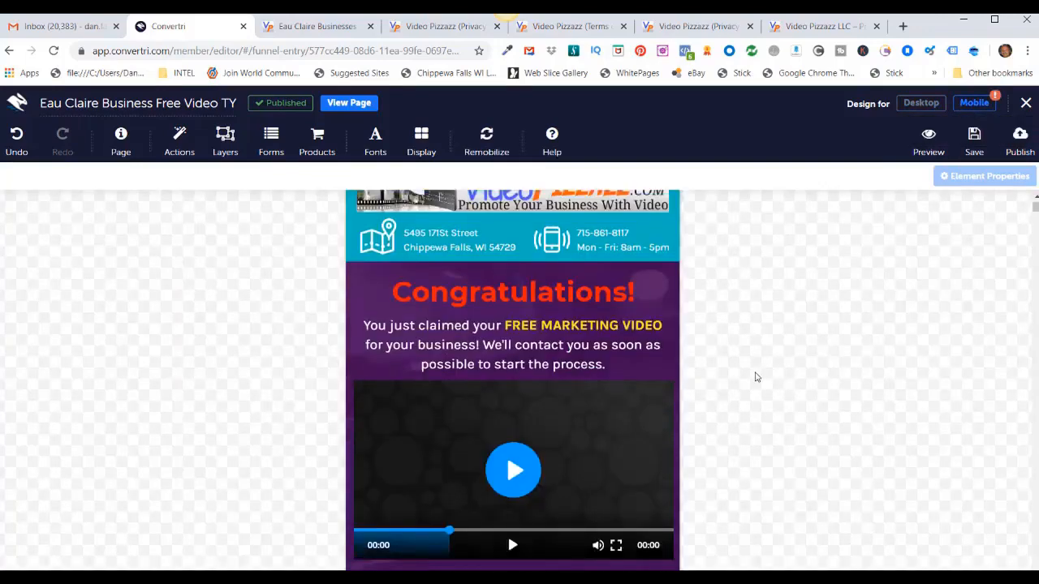
pyautogui.scroll(-6, 758, 376)
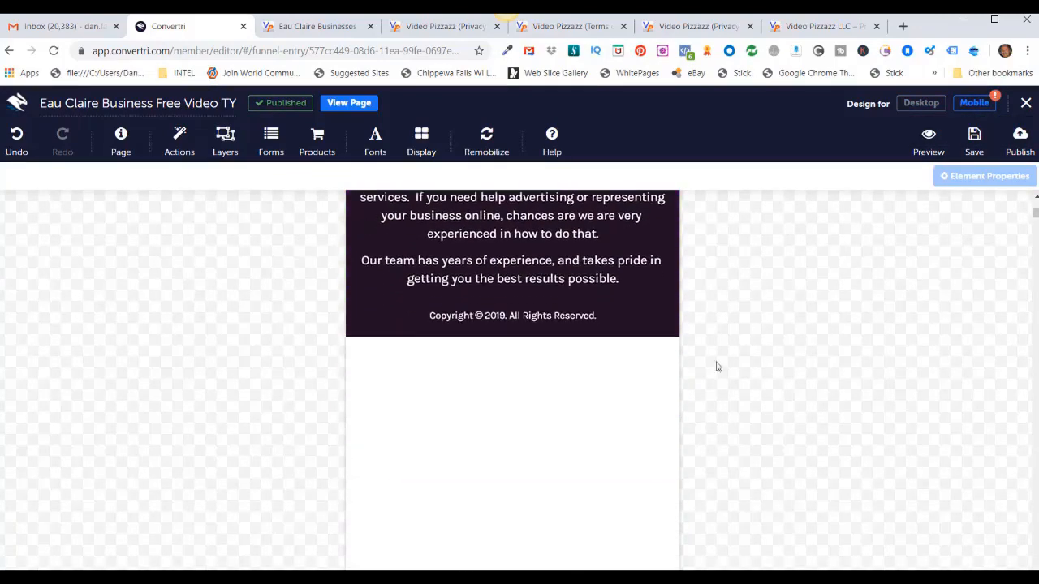
# Turn on the grid and element outlines to reveal the white text elements below the mobile footer
pyautogui.click(422, 140)
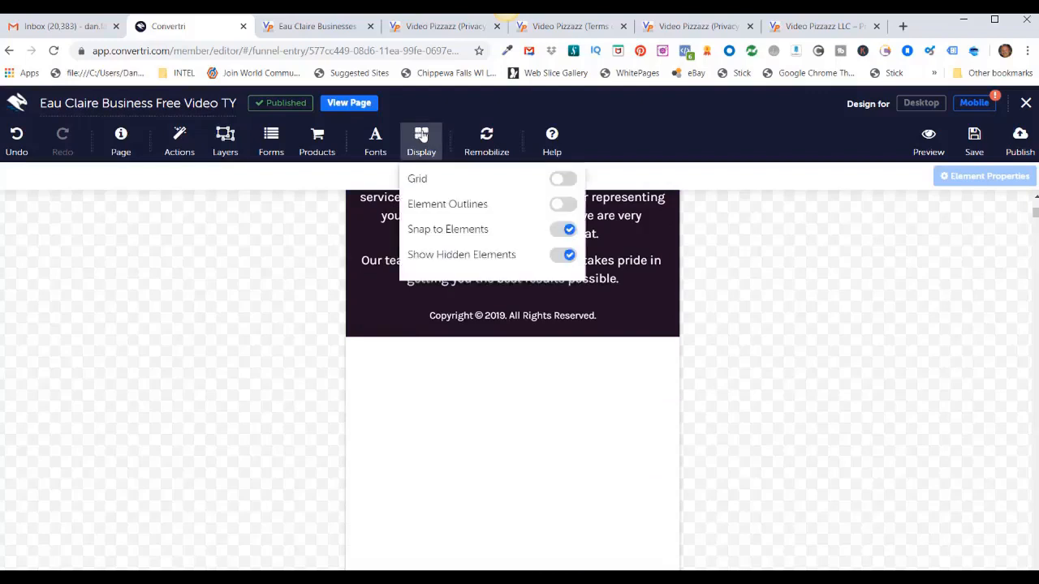
pyautogui.click(571, 180)
pyautogui.click(569, 203)
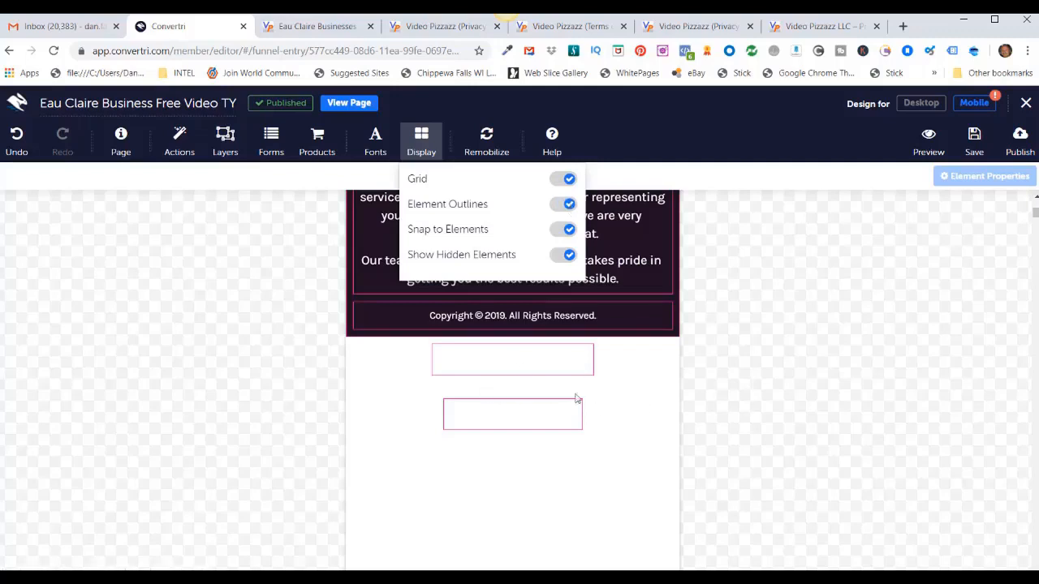
pyautogui.click(430, 146)
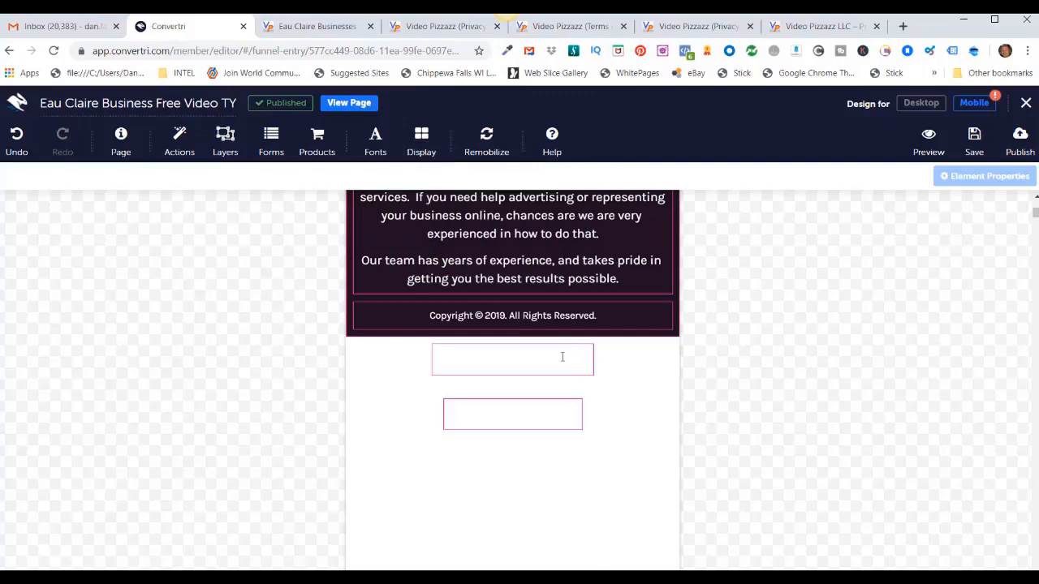
# Move the Terms of Service and Privacy Policy texts side by side into the dark mobile footer, just above the copyright line
pyautogui.click(501, 359)
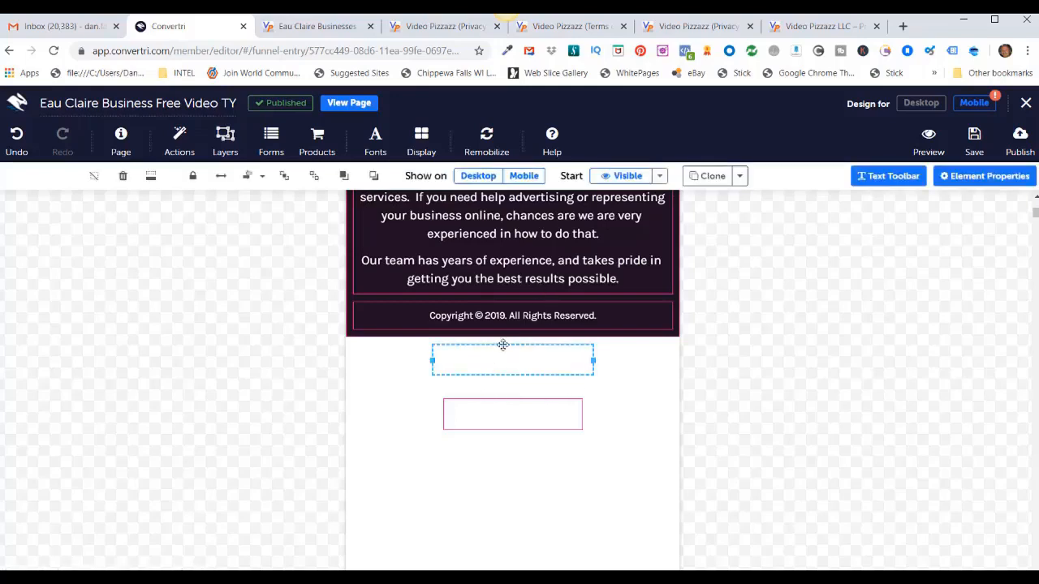
pyautogui.moveTo(503, 345); pyautogui.dragTo(460, 287)
pyautogui.click(514, 408)
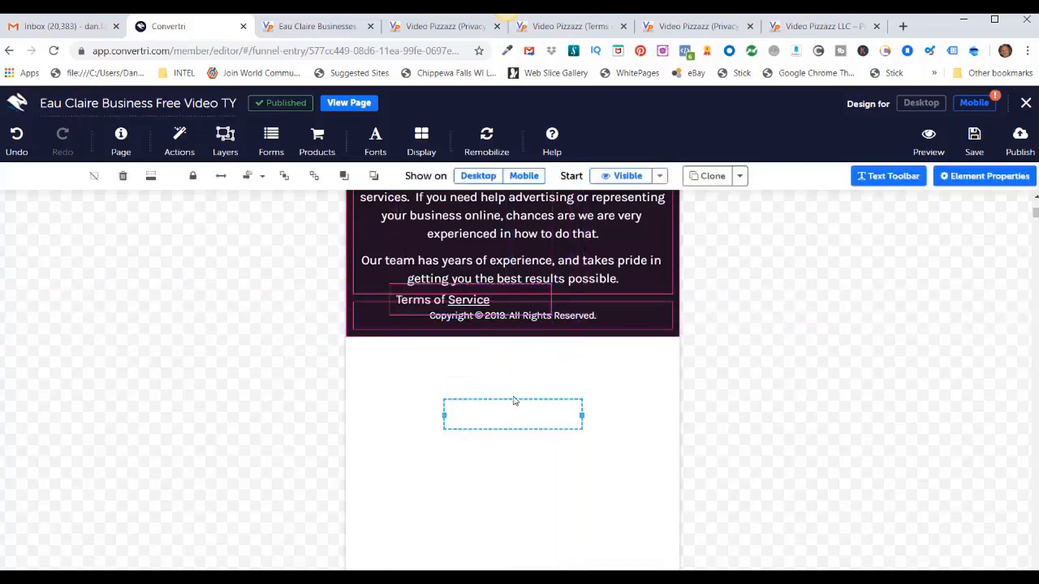
pyautogui.moveTo(513, 399); pyautogui.dragTo(596, 275)
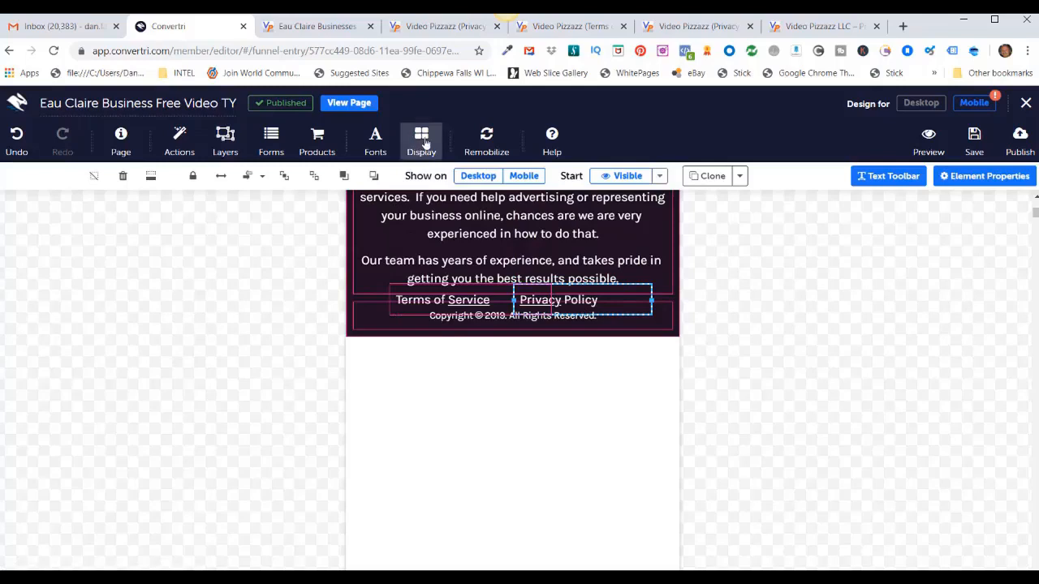
# Turn off the grid and element outlines in the editor
pyautogui.click(422, 142)
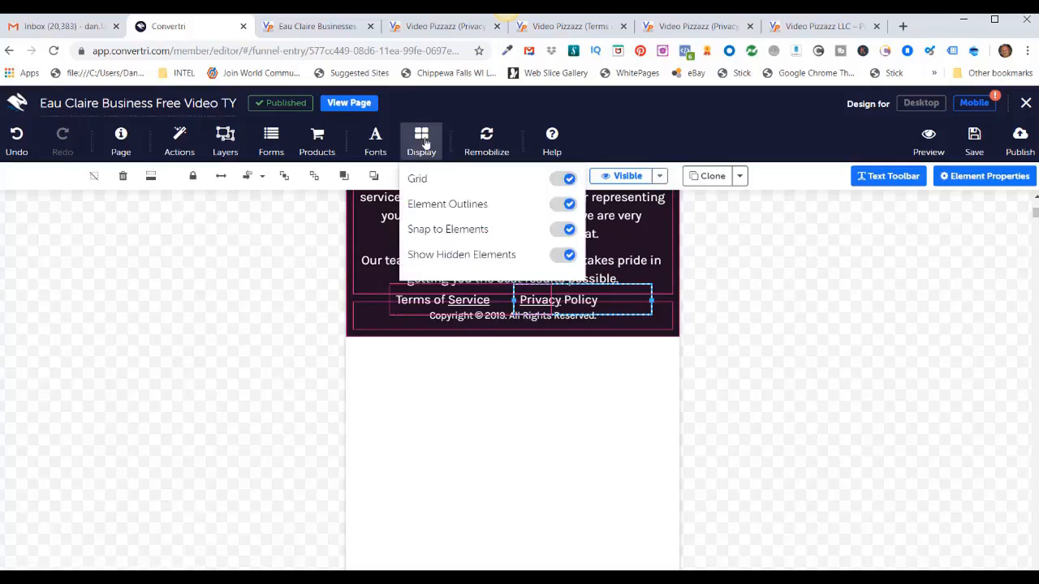
pyautogui.click(560, 180)
pyautogui.click(561, 206)
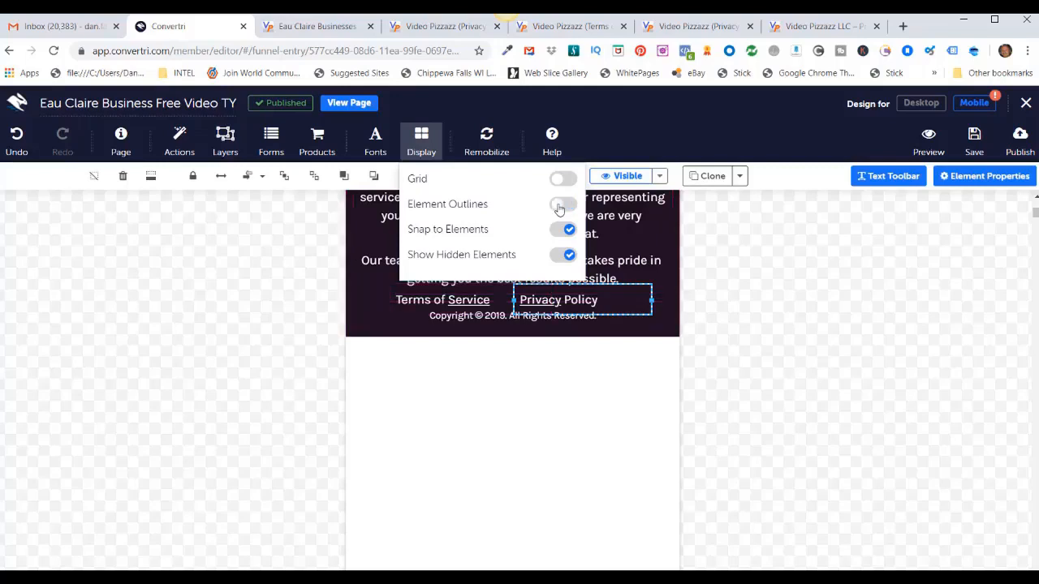
pyautogui.click(423, 142)
# Save the thank-you page and publish it under the path "thankyou"
pyautogui.scroll(2, 529, 399)
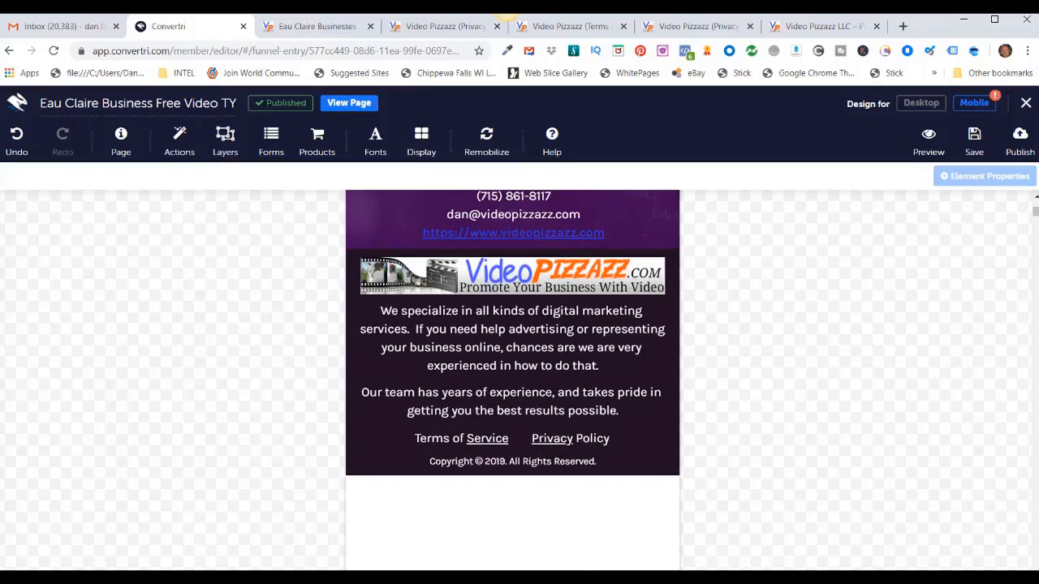
pyautogui.click(975, 144)
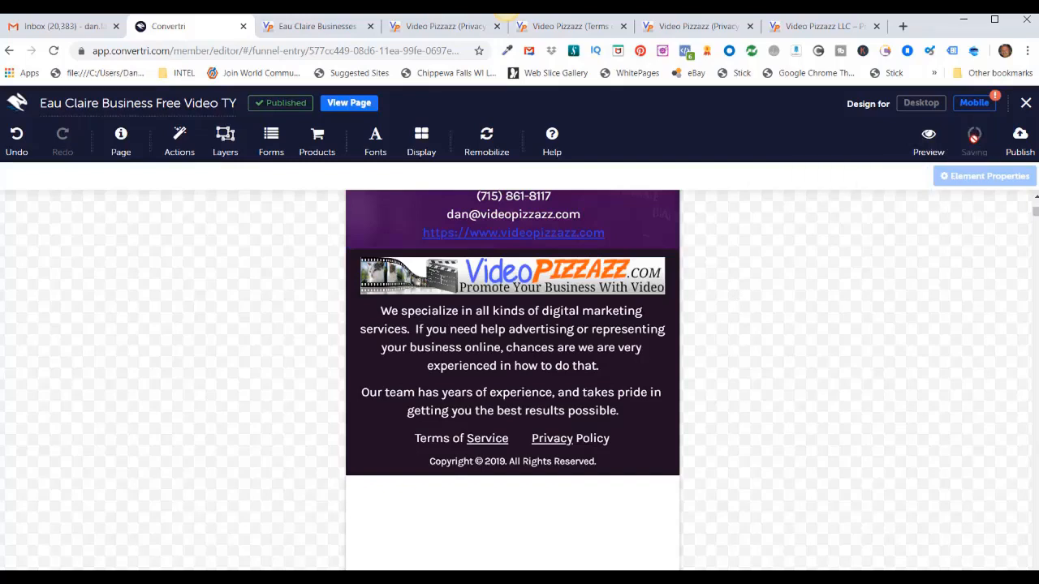
pyautogui.click(1016, 142)
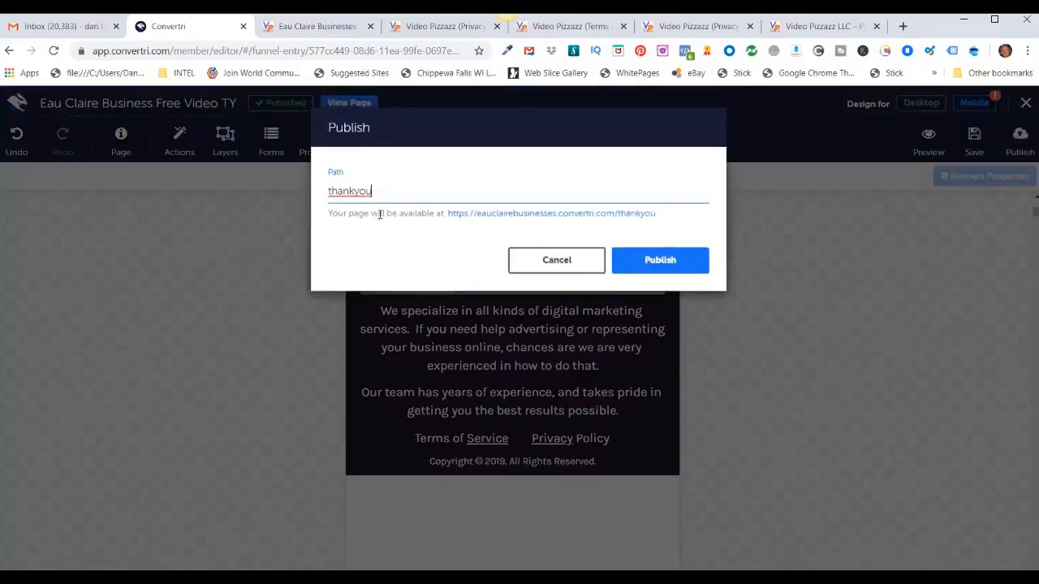
pyautogui.click(659, 260)
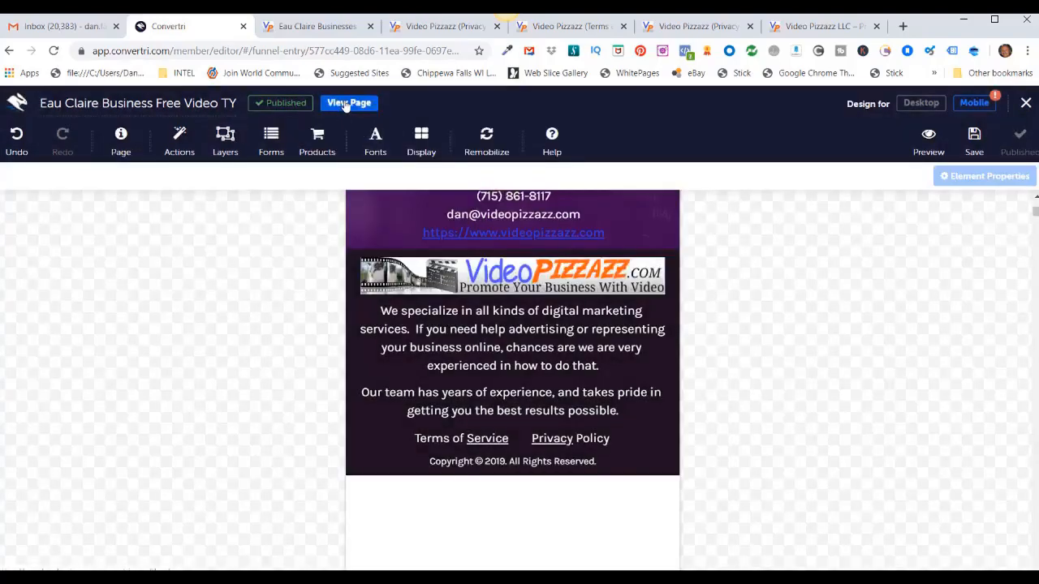
# View the live thank-you page and test its footer links to the Terms of Service and Privacy Policy pages
pyautogui.click(348, 108)
pyautogui.scroll(-5, 752, 406)
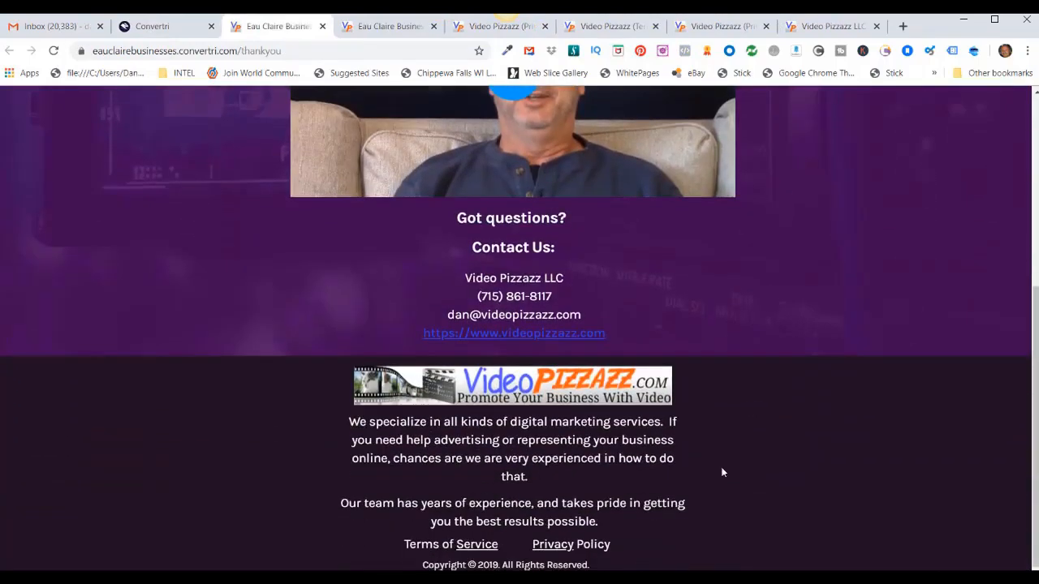
pyautogui.click(469, 546)
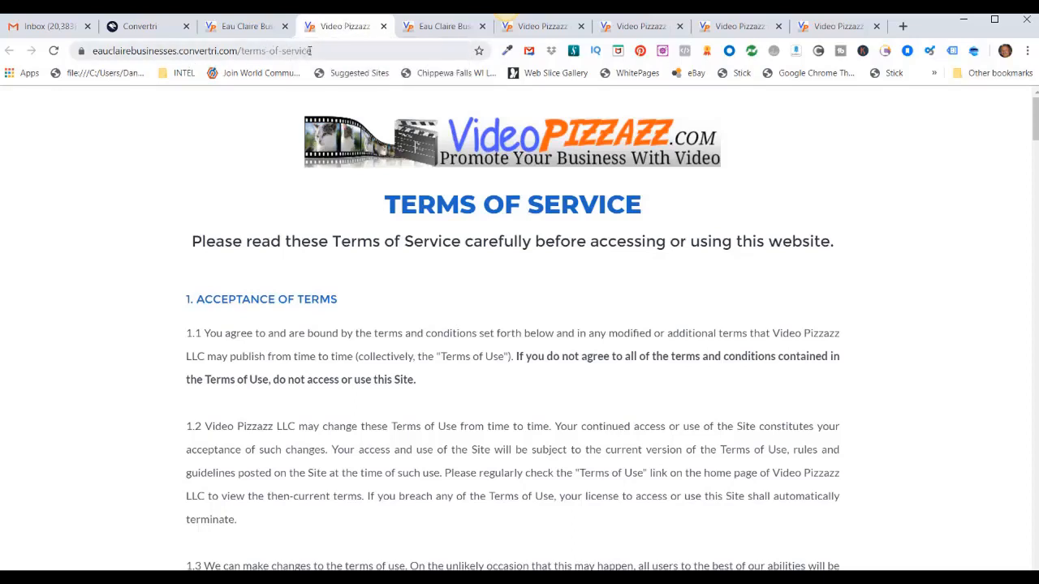
pyautogui.click(243, 26)
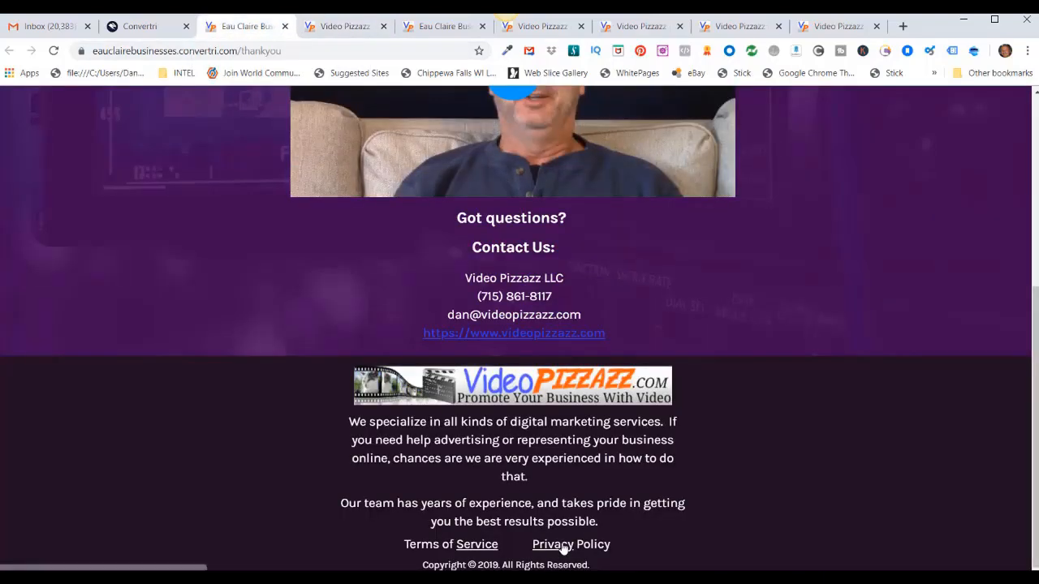
pyautogui.click(597, 548)
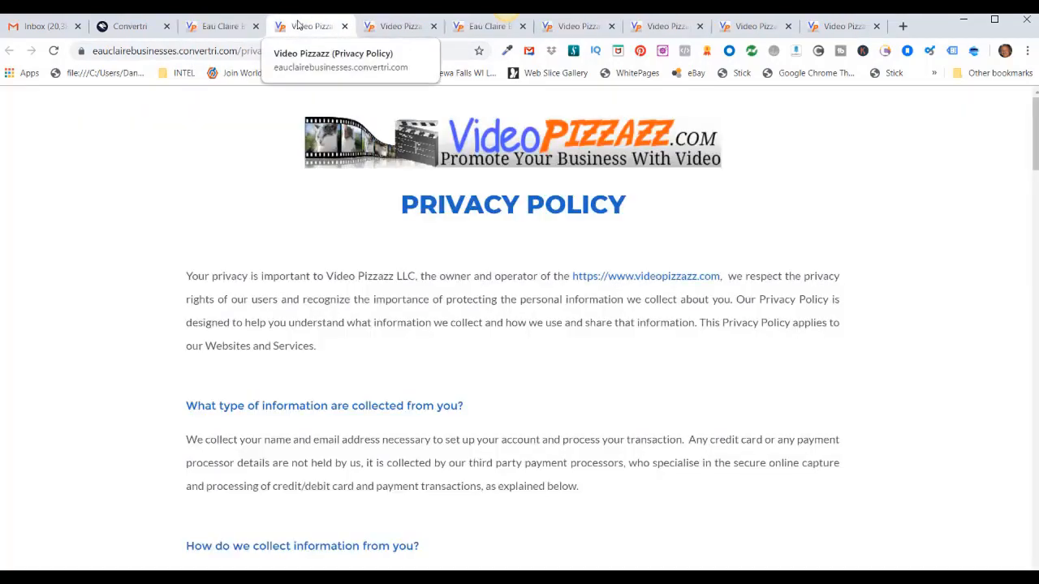